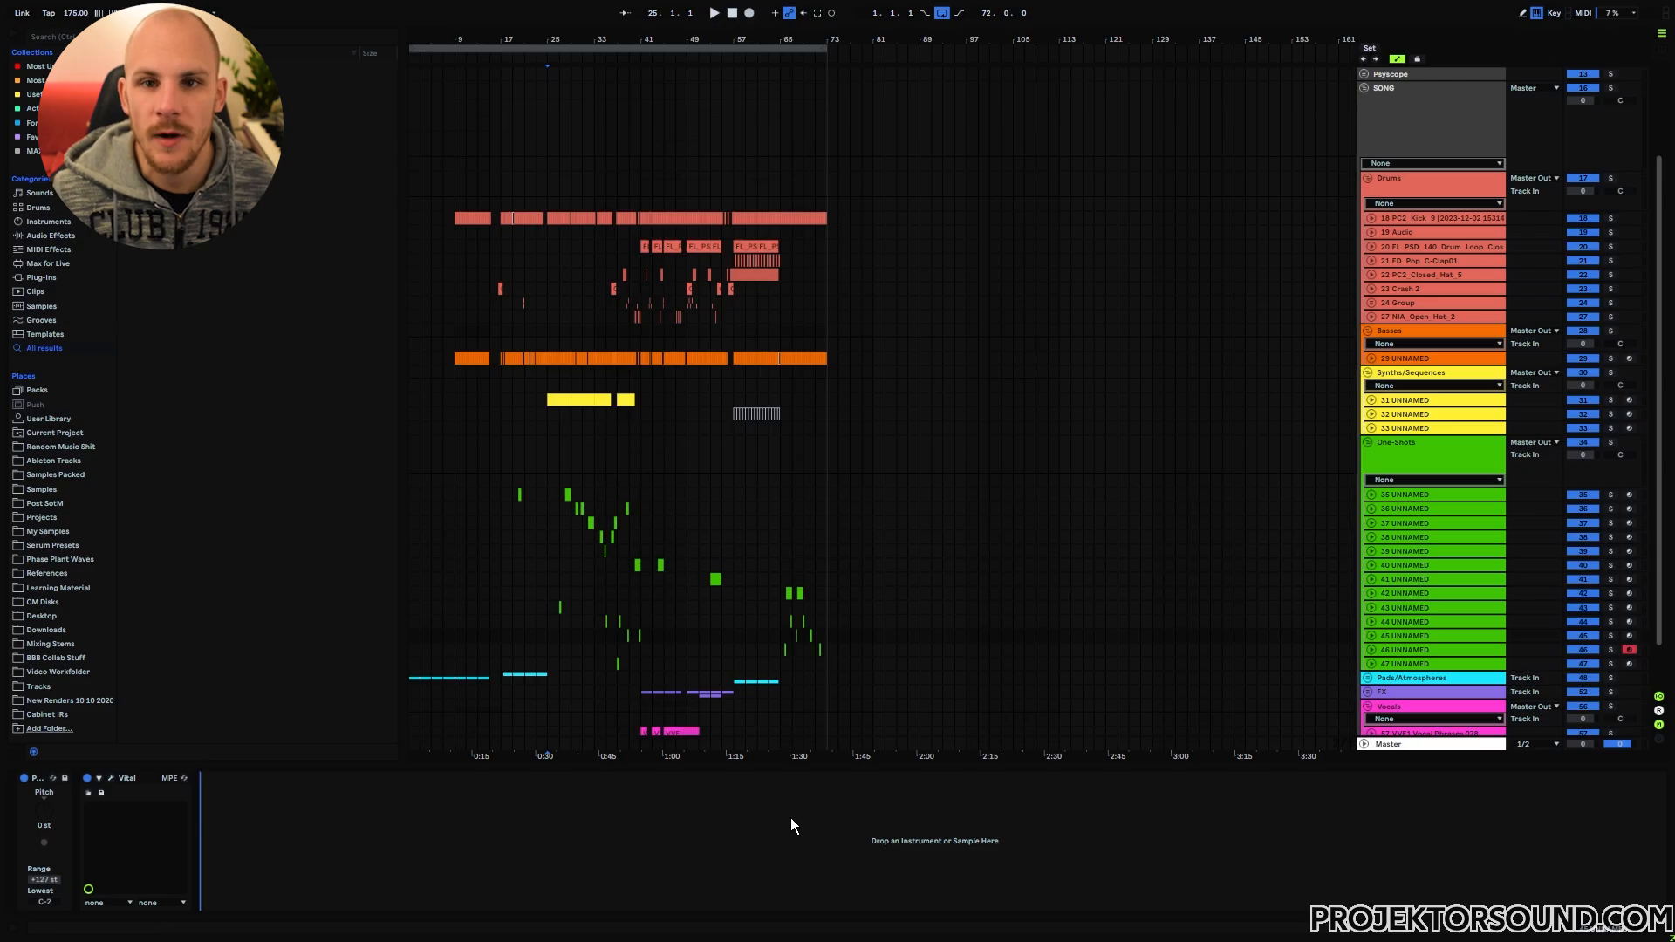
Step: Open the Crazy Digital patch in Vital and examine its auto-pan modulation on oscillator 2's pan
left_click(111, 779)
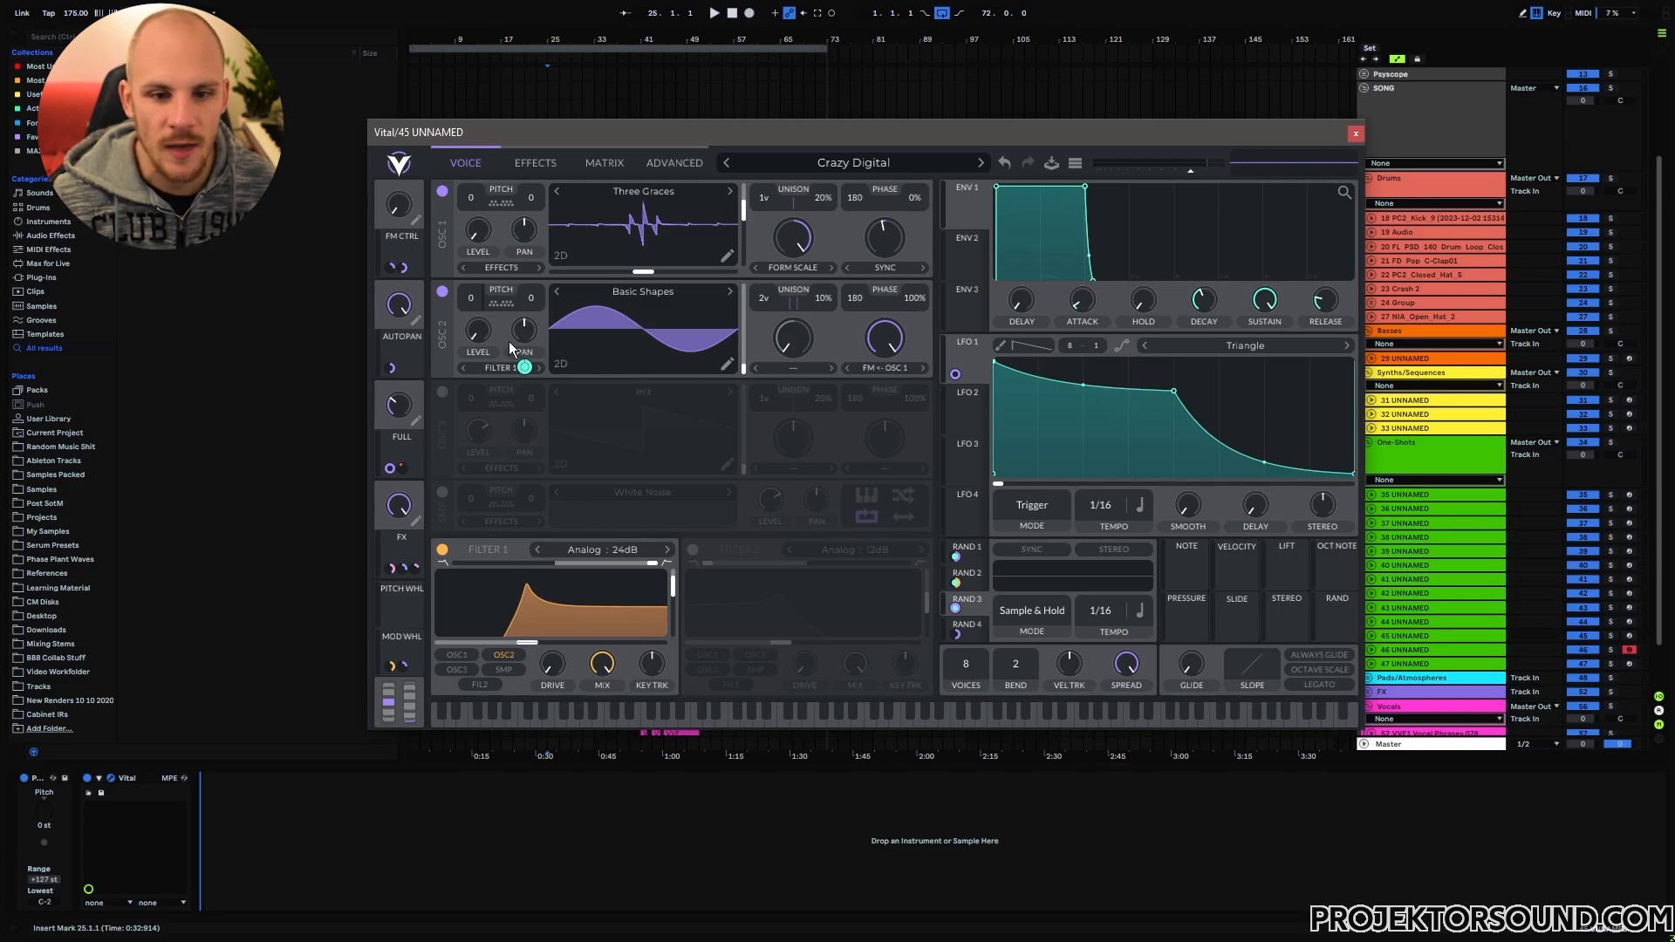
mouse_move(523, 367)
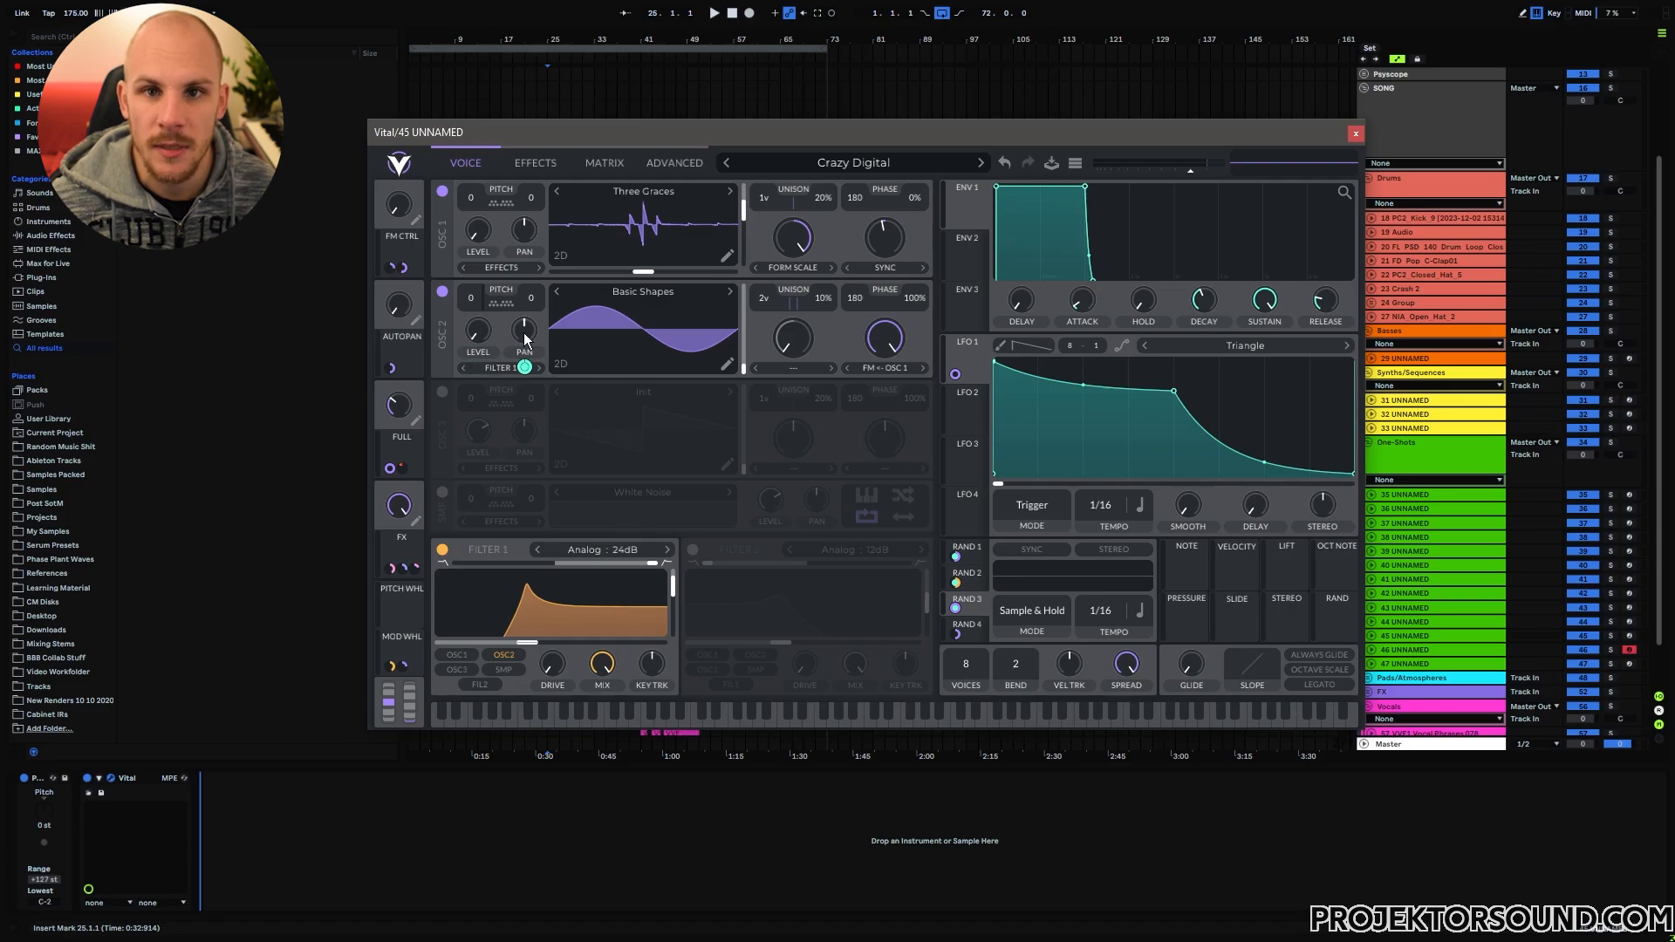
left_click_drag(401, 312, 442, 208)
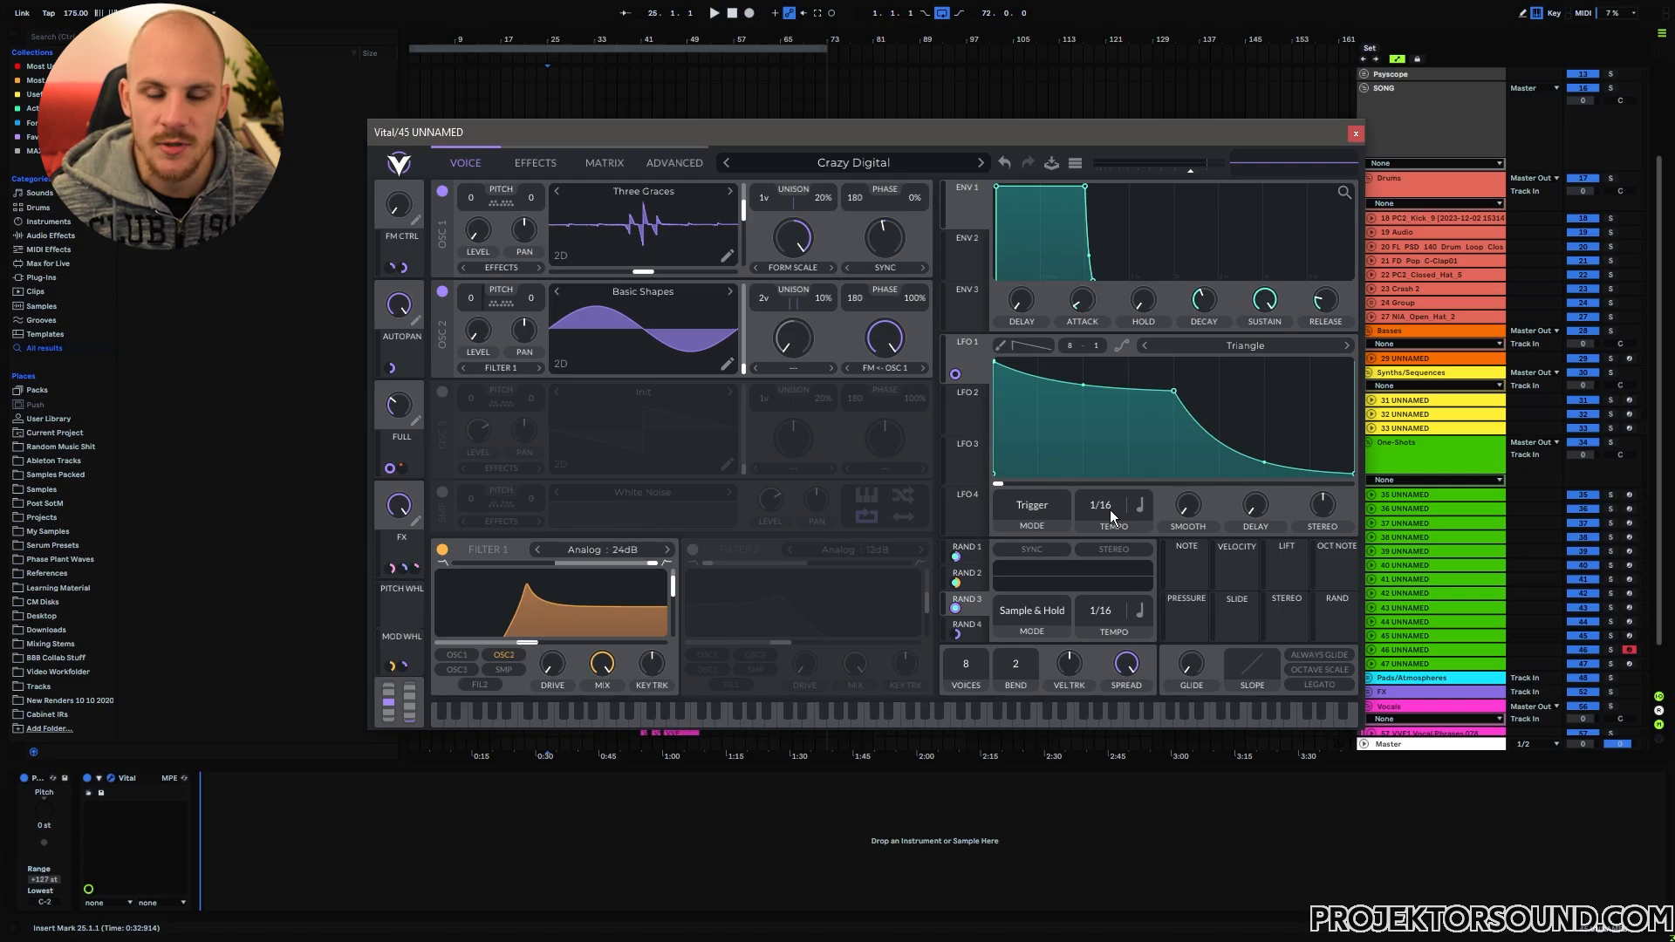
left_click(1044, 626)
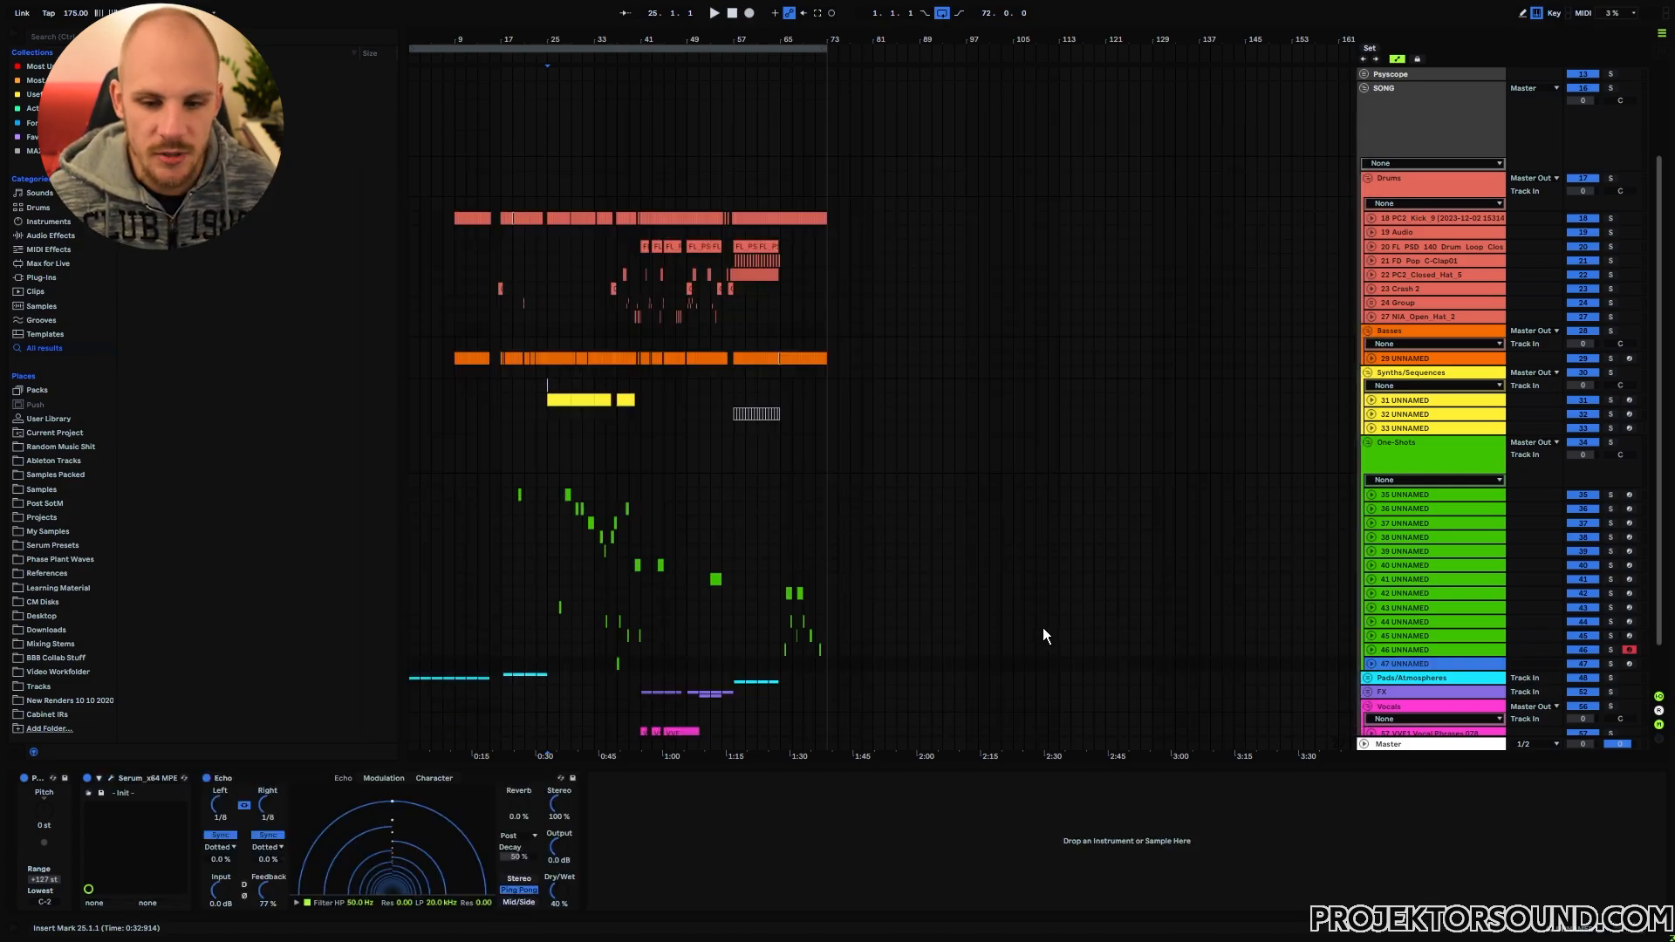
Step: Insert a new MIDI track in the One-Shots group and load Serum on it
key("ctrl+shift+t")
right_click(783, 689)
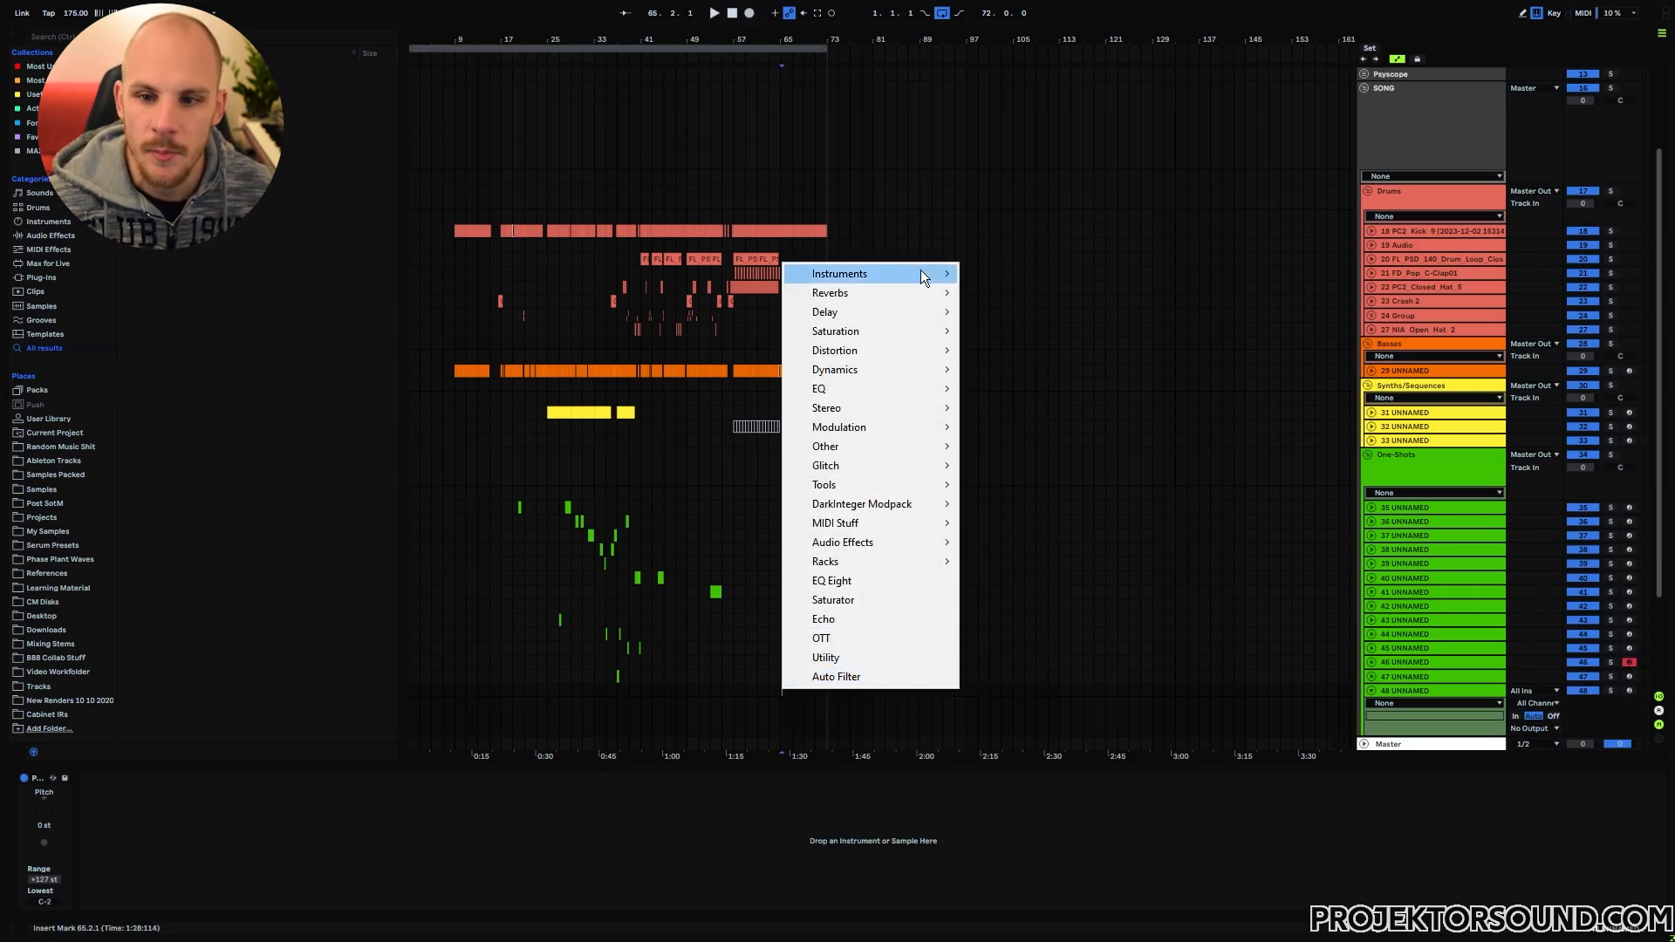
mouse_move(920, 273)
left_click(1019, 276)
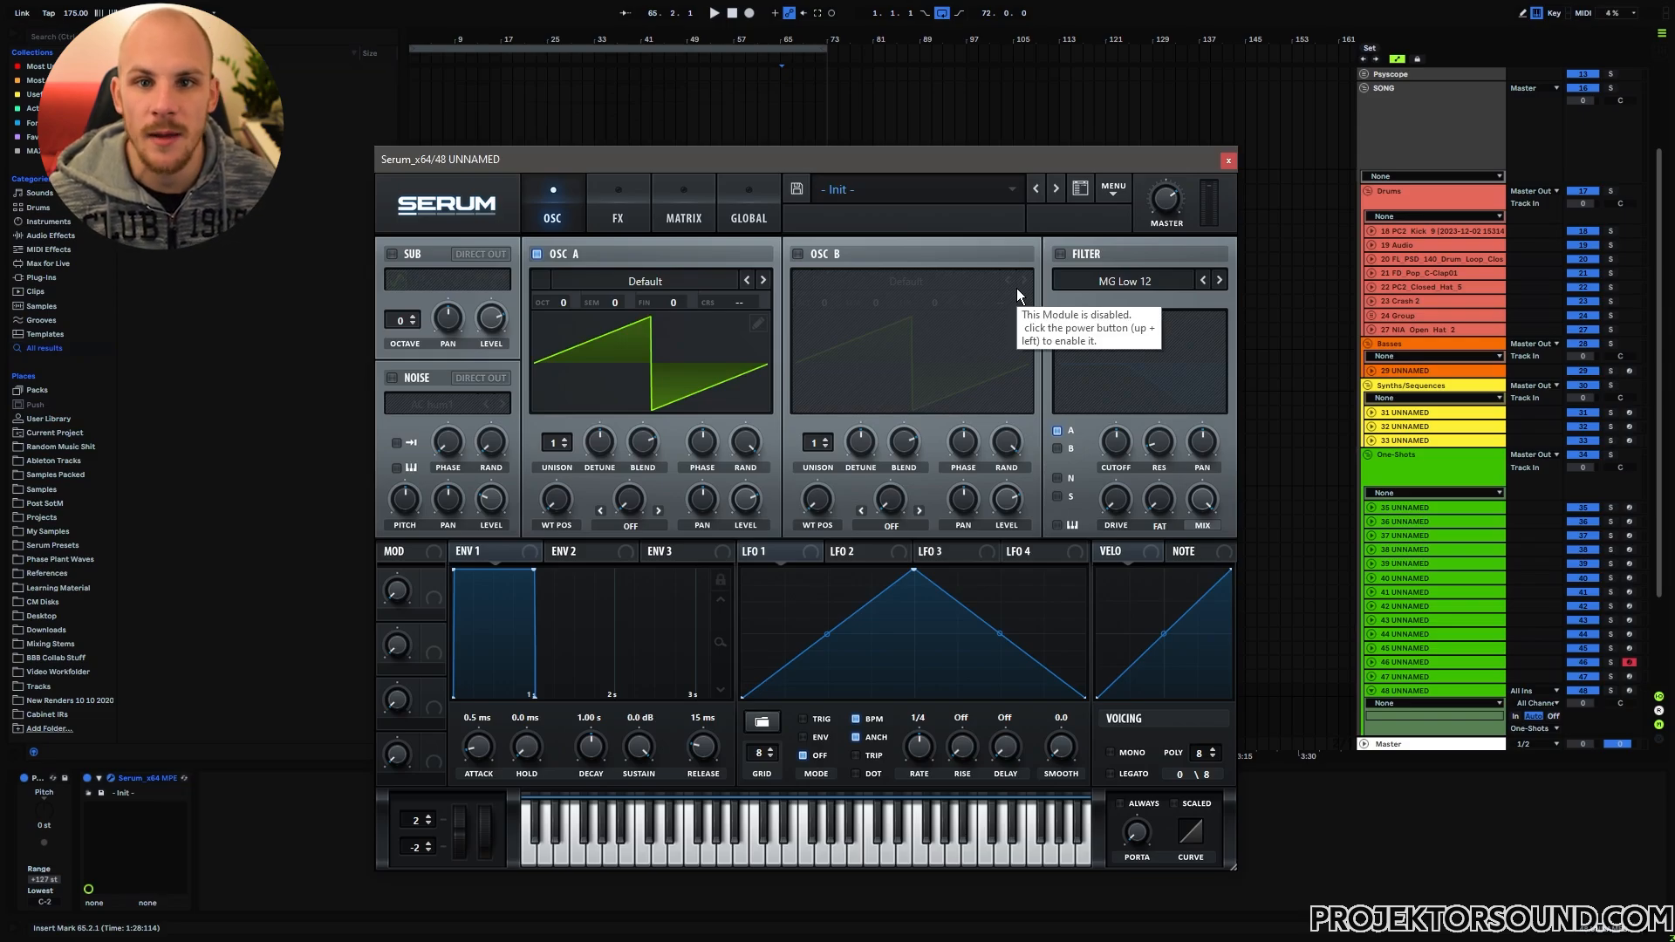
Step: Load the FM SCW 09 Left wavetable from the PsyTables V3 FM SCW's Stereo Osc set into oscillator A
left_click(689, 283)
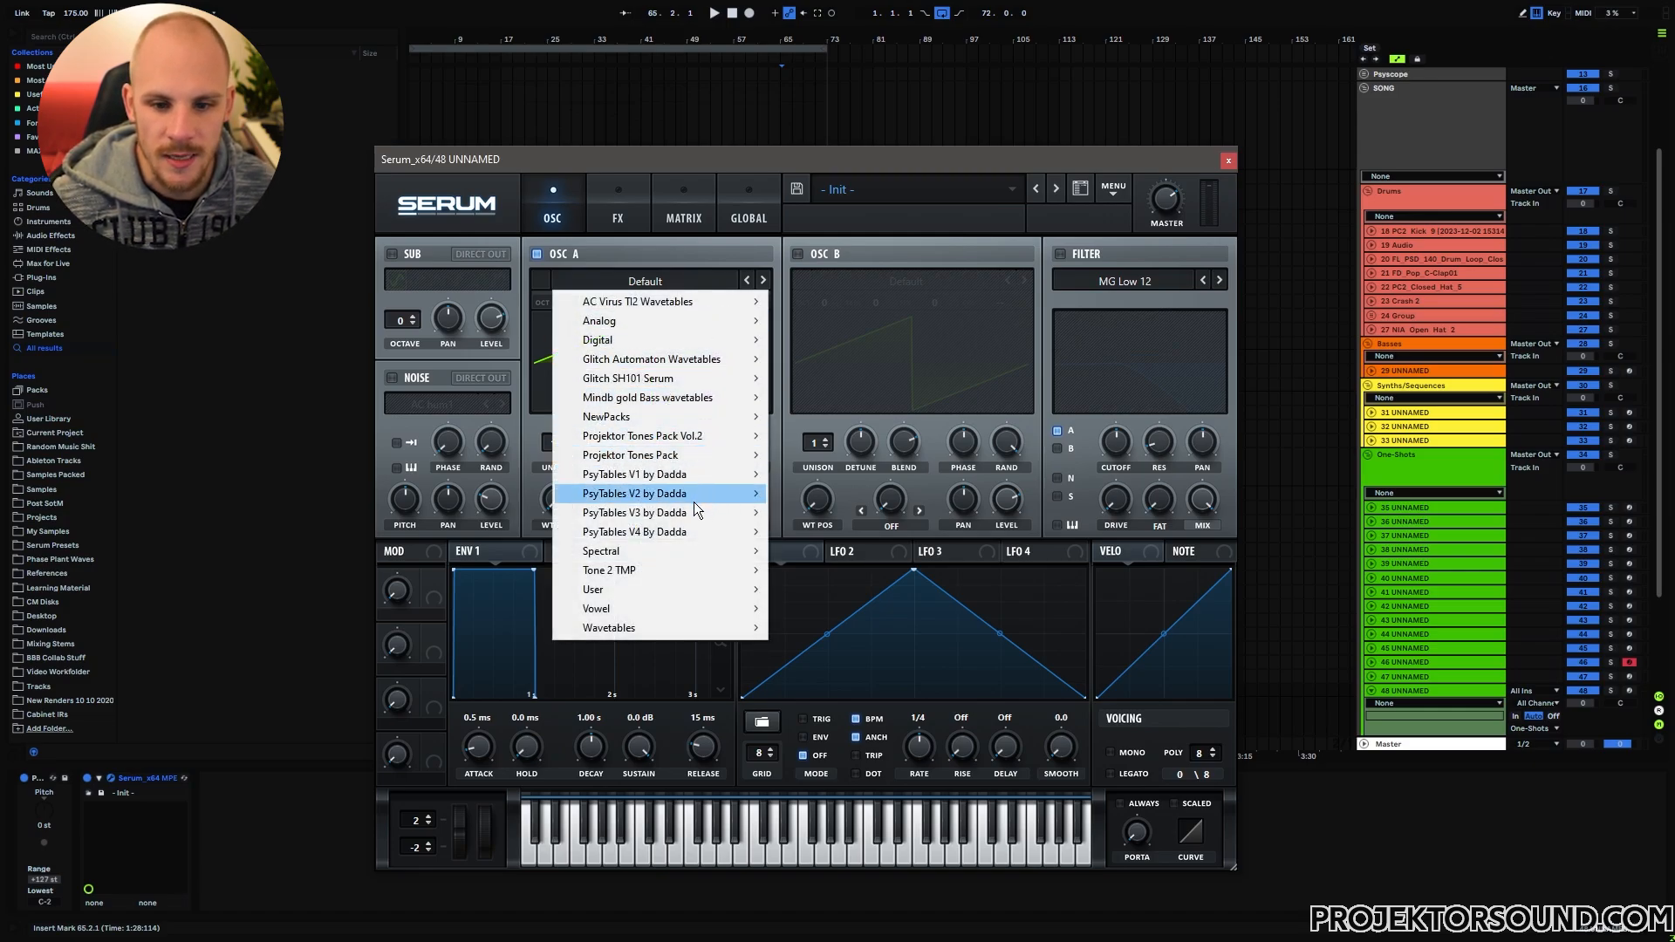
mouse_move(676, 514)
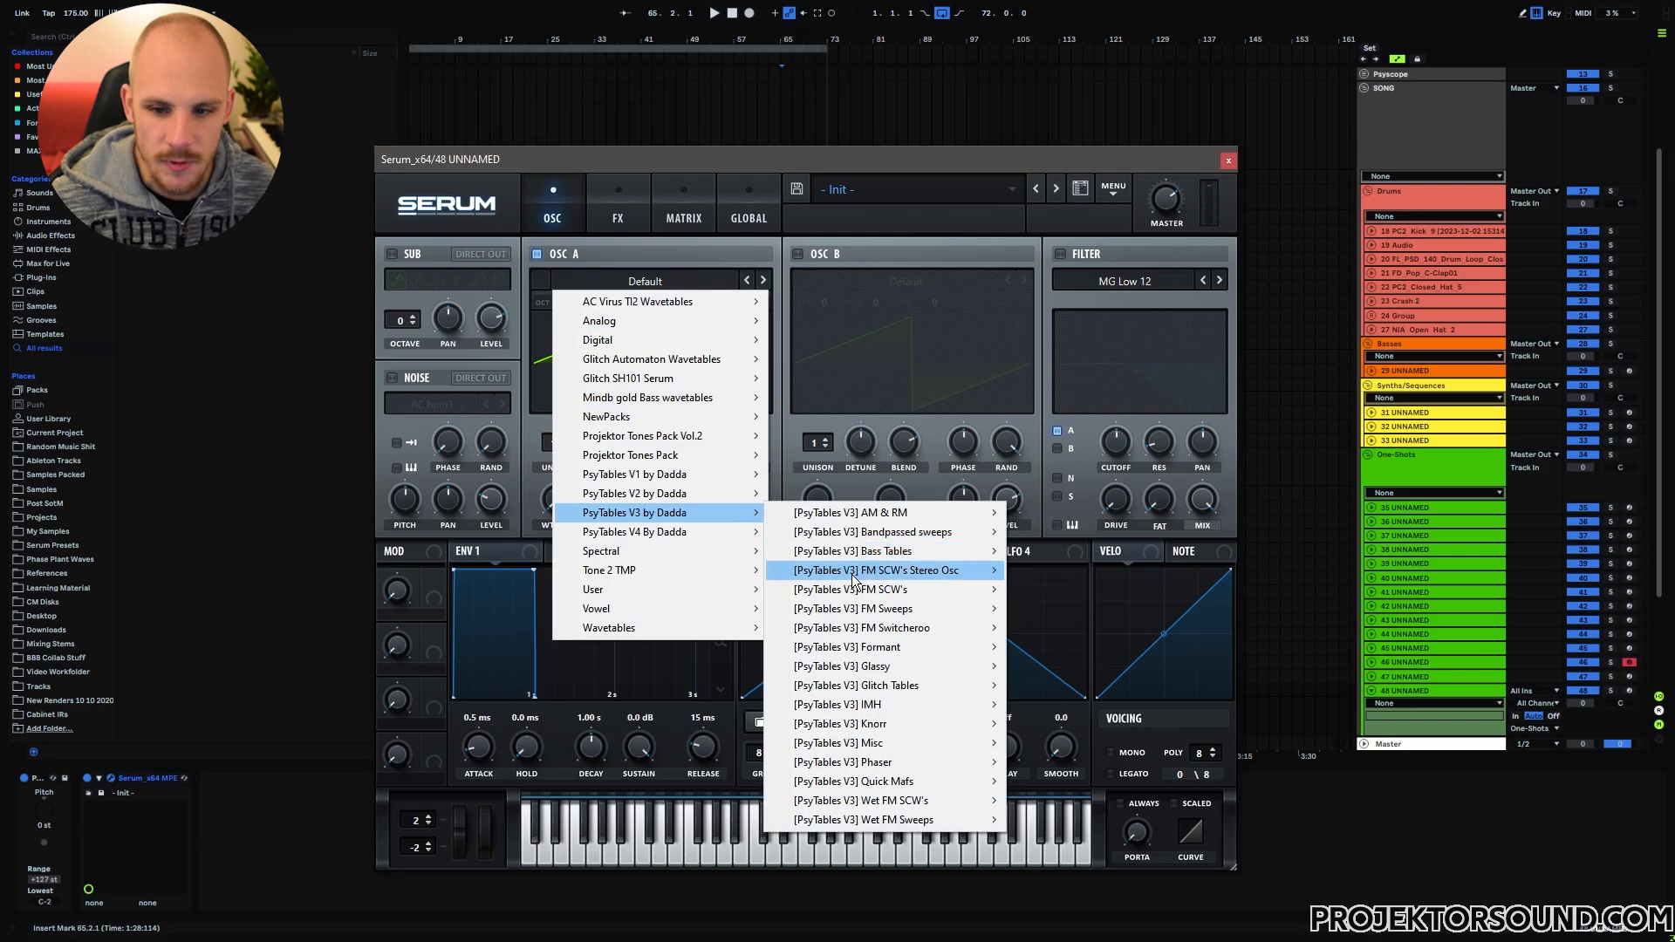
mouse_move(854, 576)
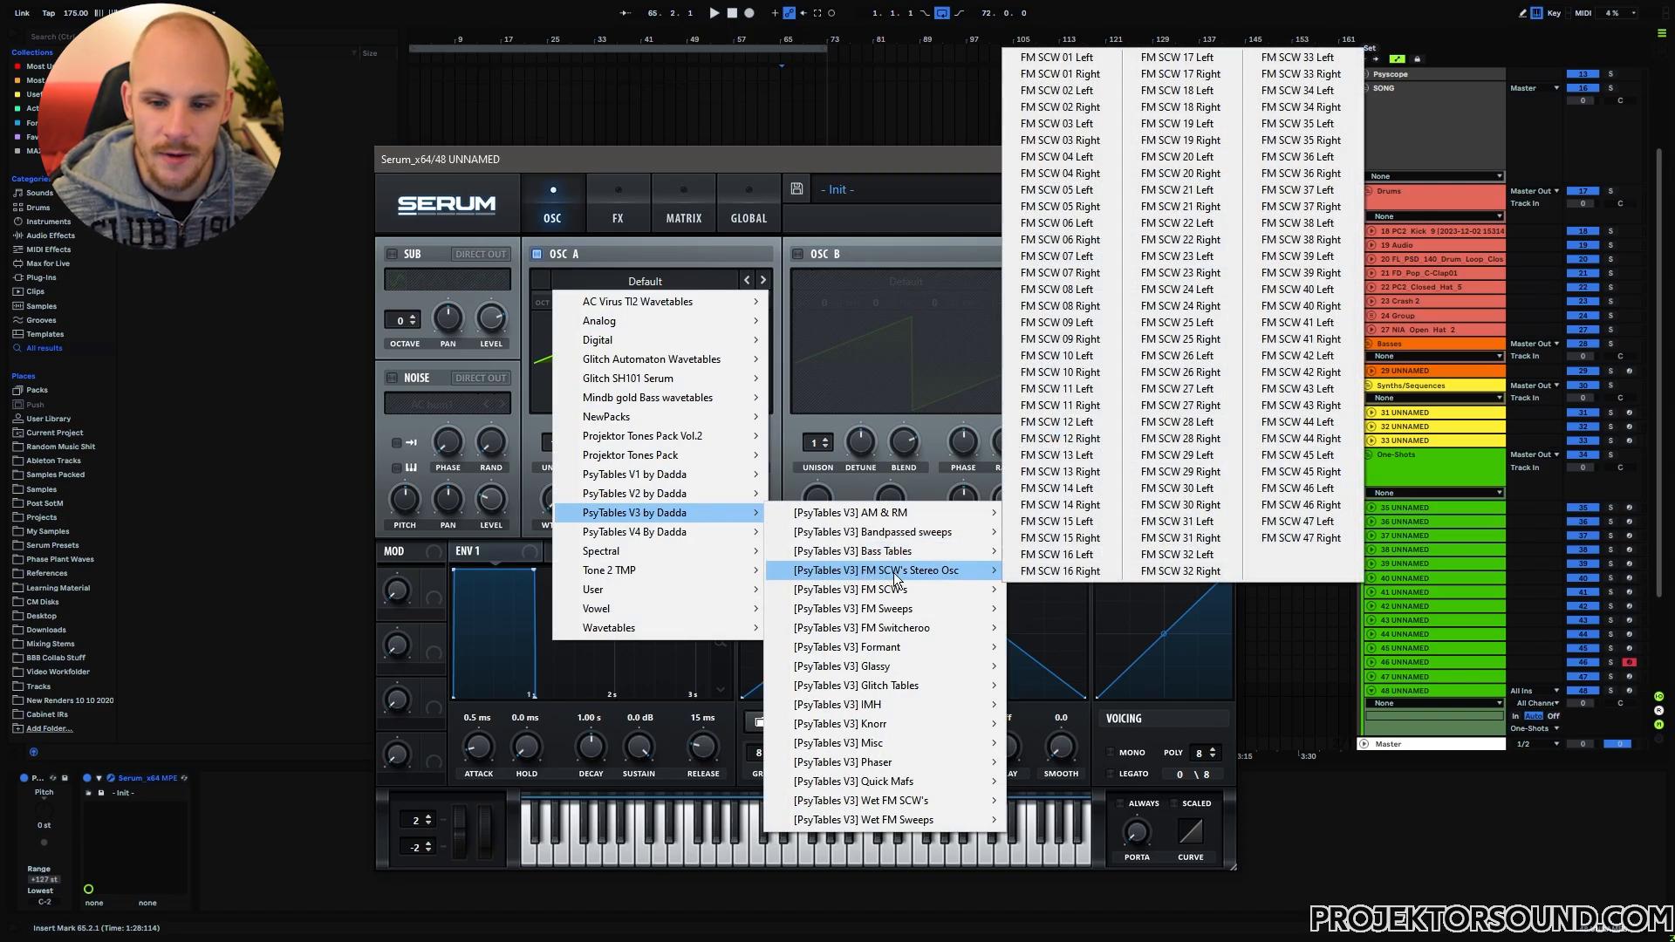
left_click(1093, 323)
left_click(556, 499)
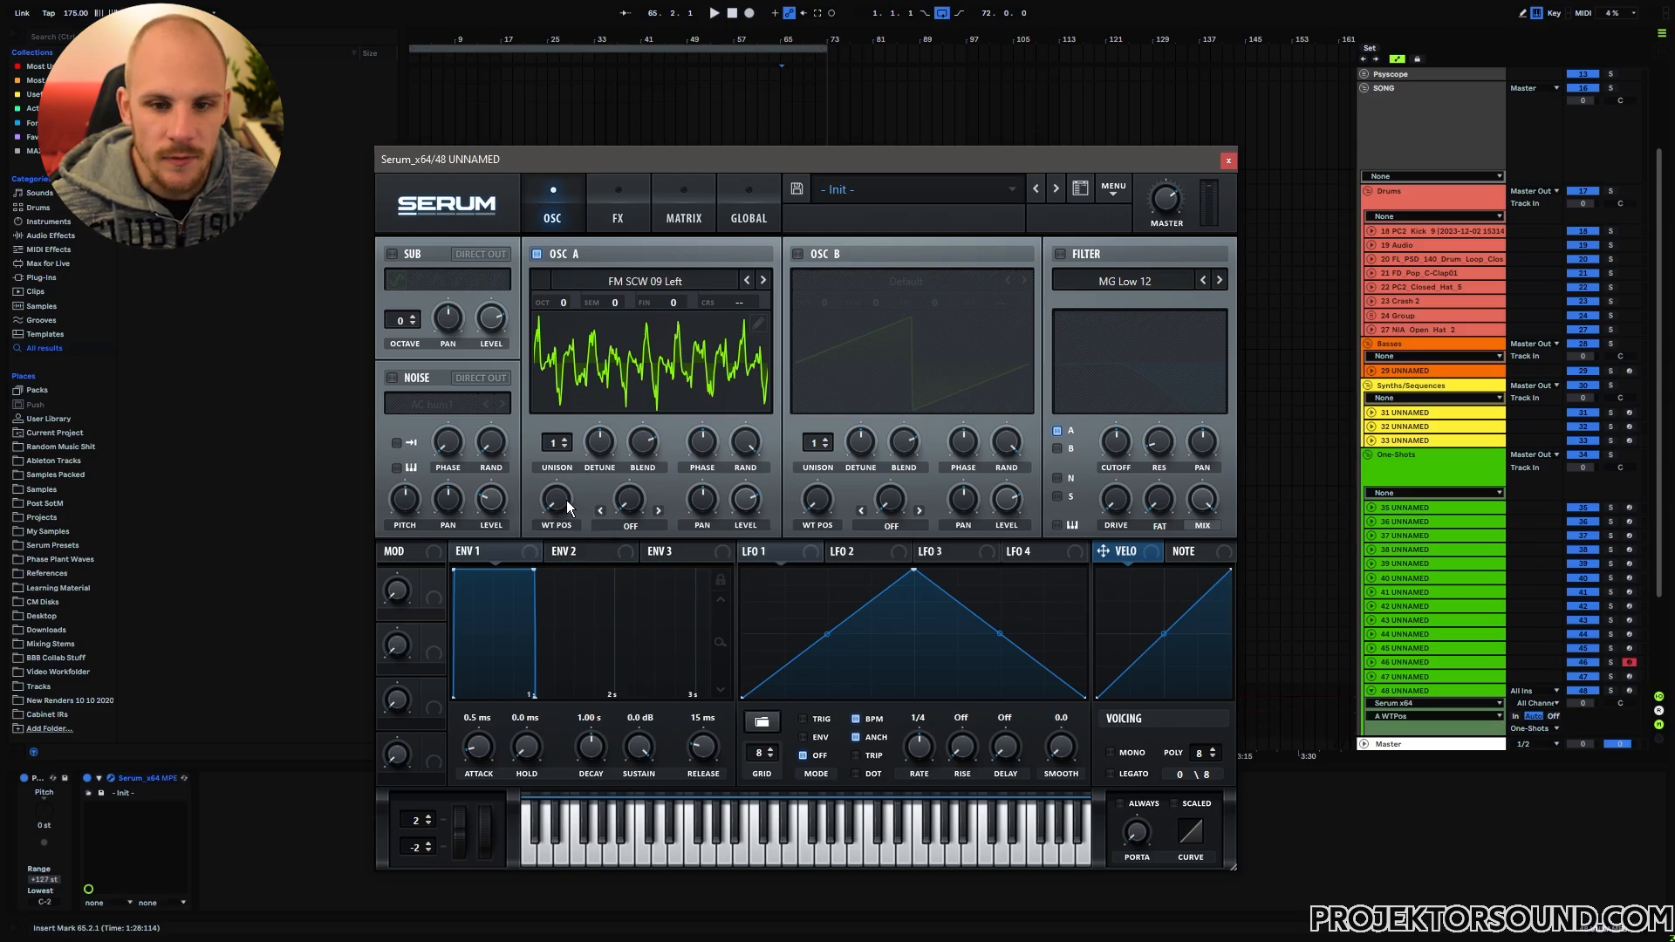
Step: Copy oscillator A with its modulations to oscillator B and switch oscillator A to FM SCW 09 Right
left_click(1114, 190)
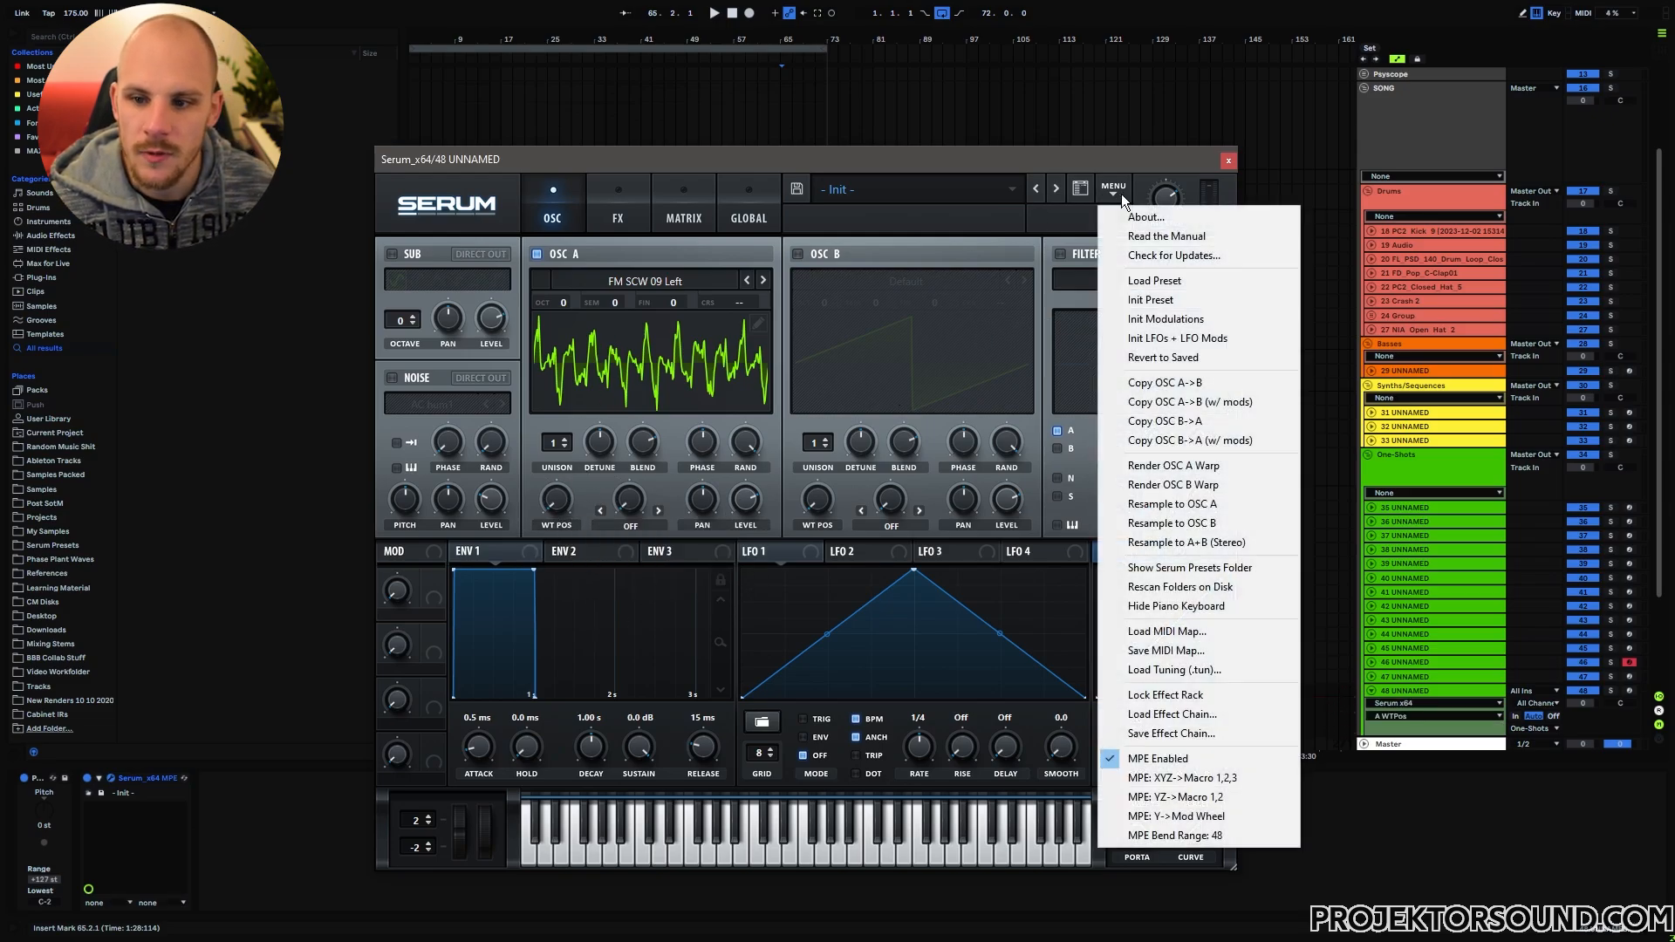
left_click(1202, 403)
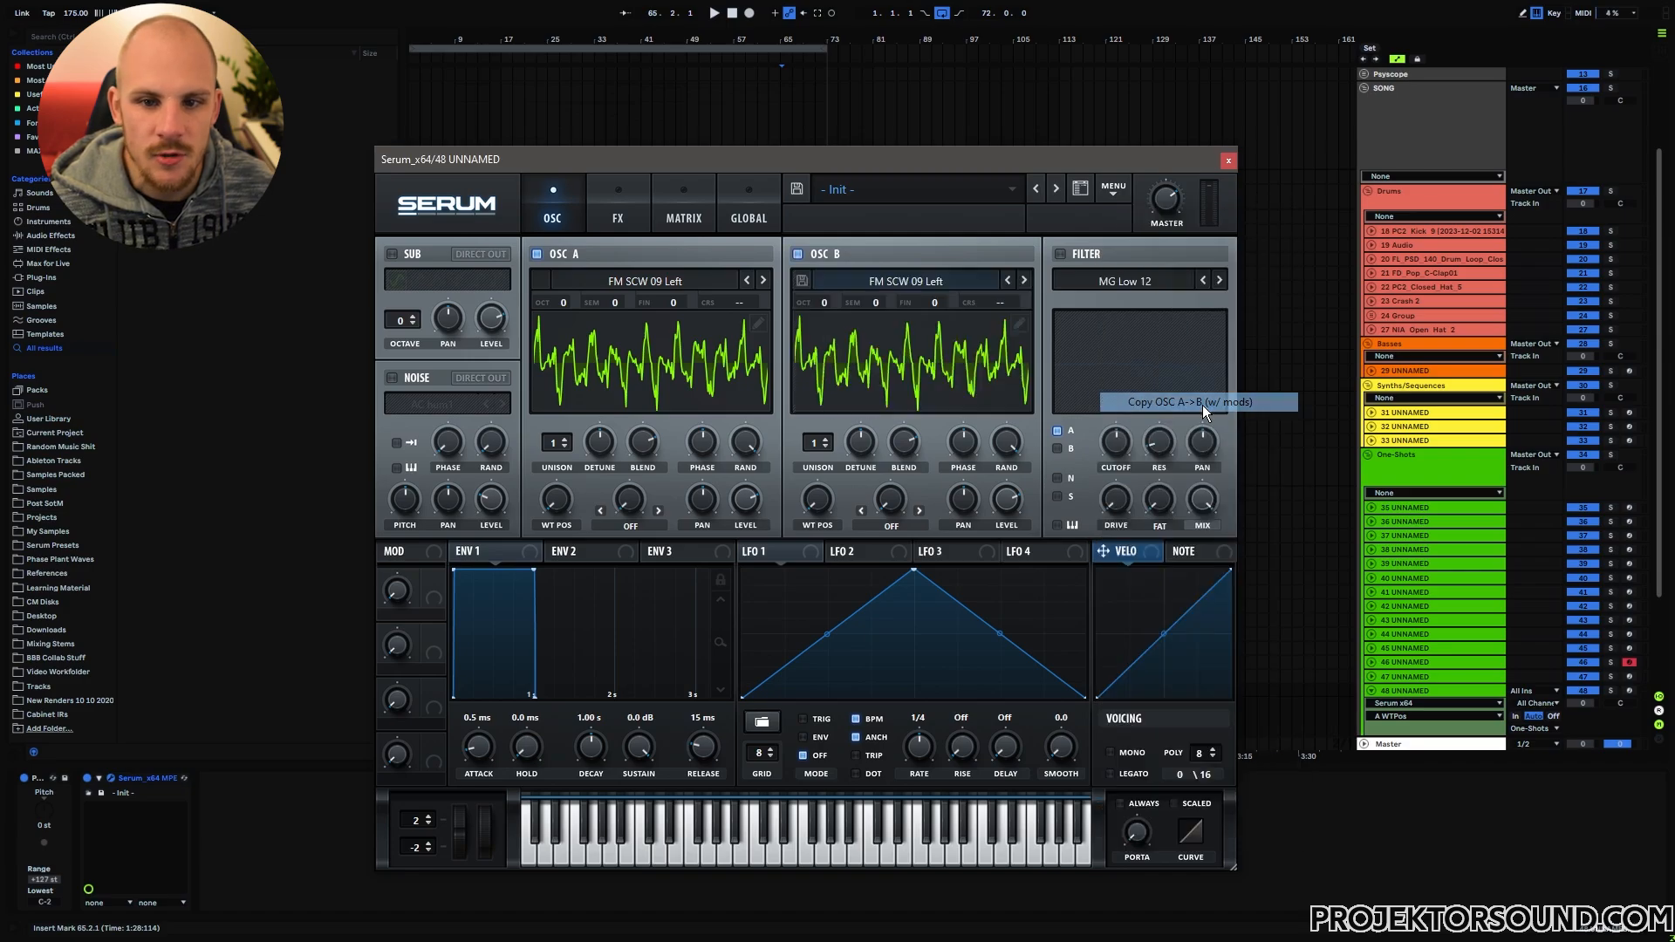
left_click(764, 280)
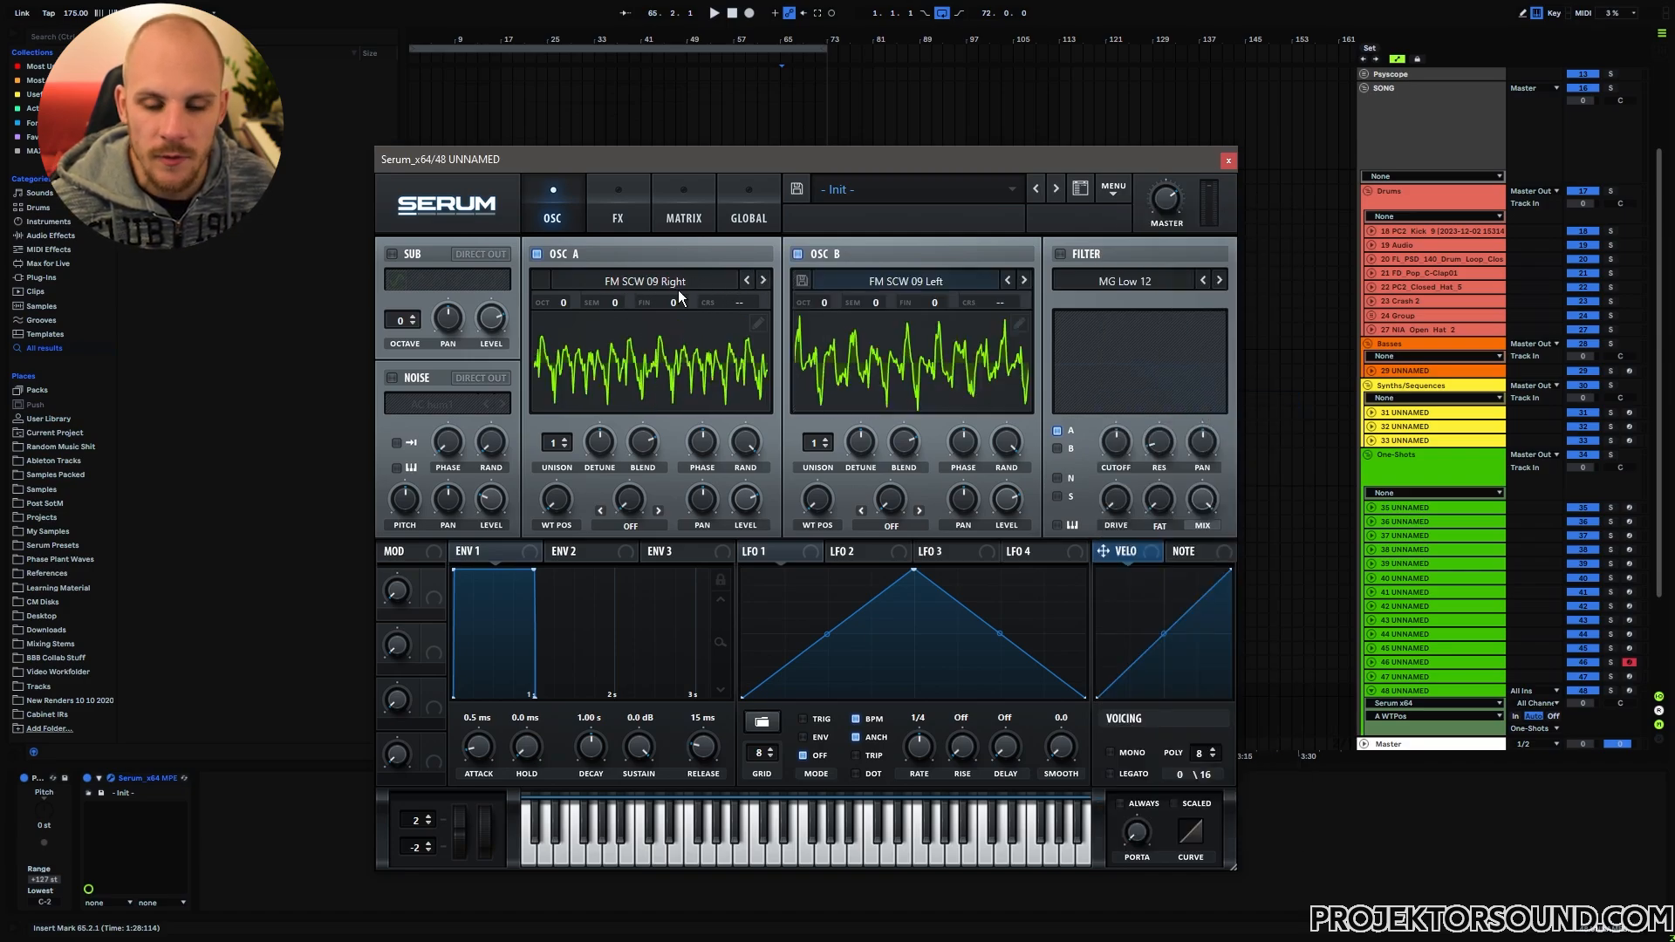
Step: Pan oscillator A to 50R and oscillator B hard left, and arm the new track to play a test note
left_click_drag(705, 506, 747, 322)
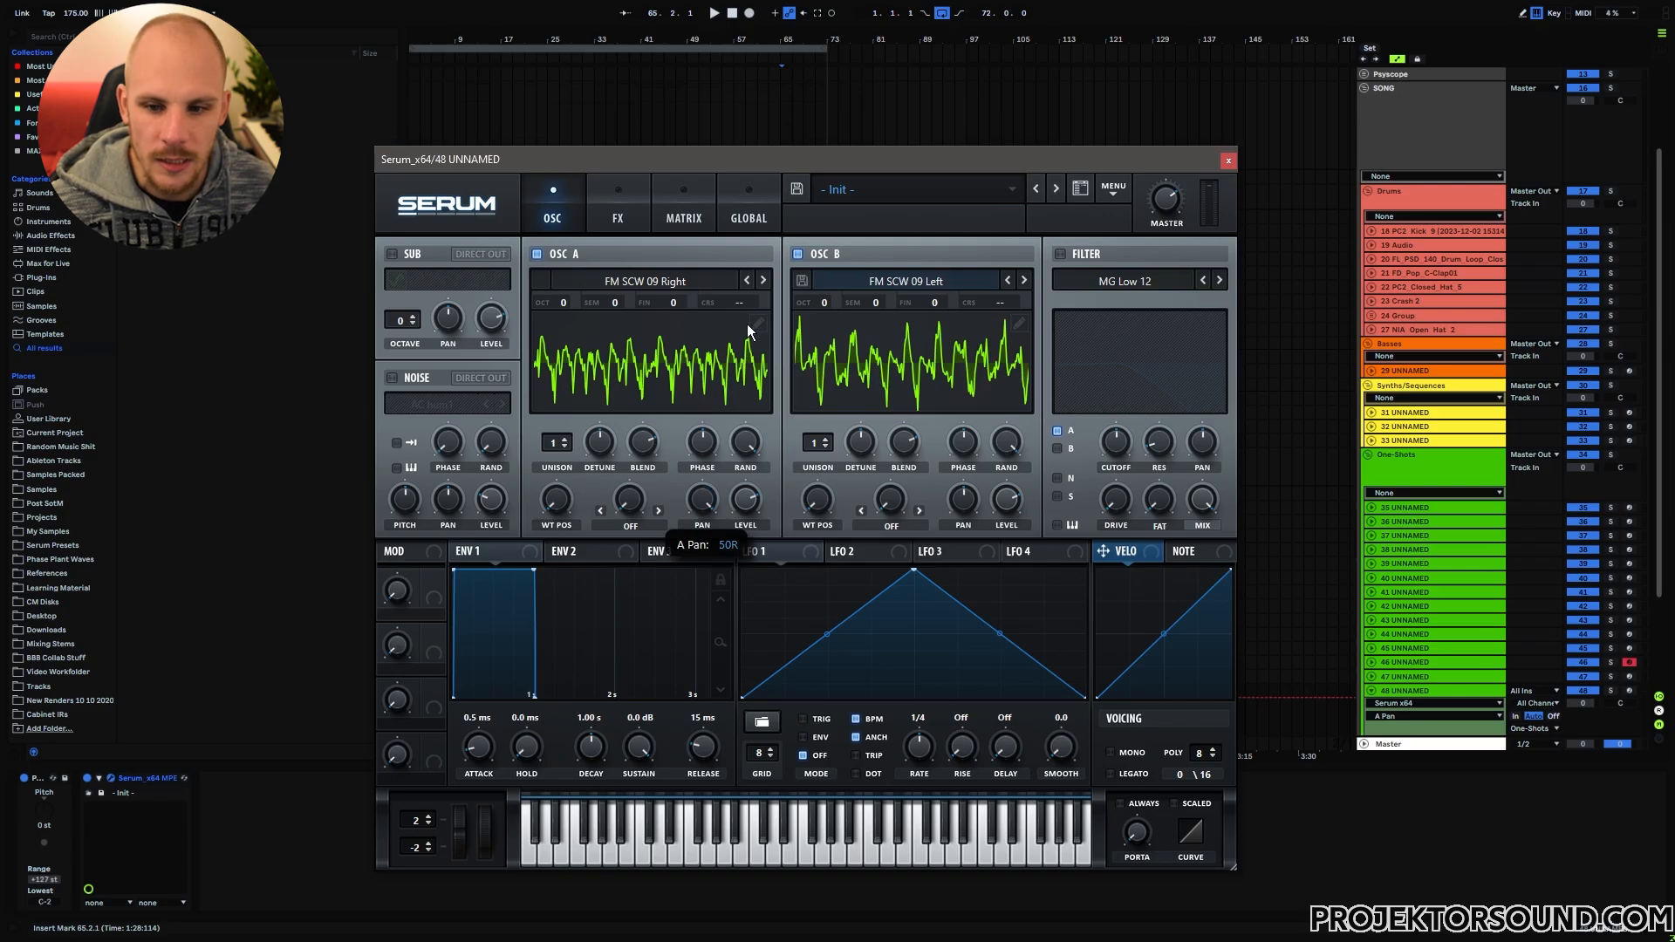
left_click_drag(960, 494, 921, 865)
left_click(1628, 690)
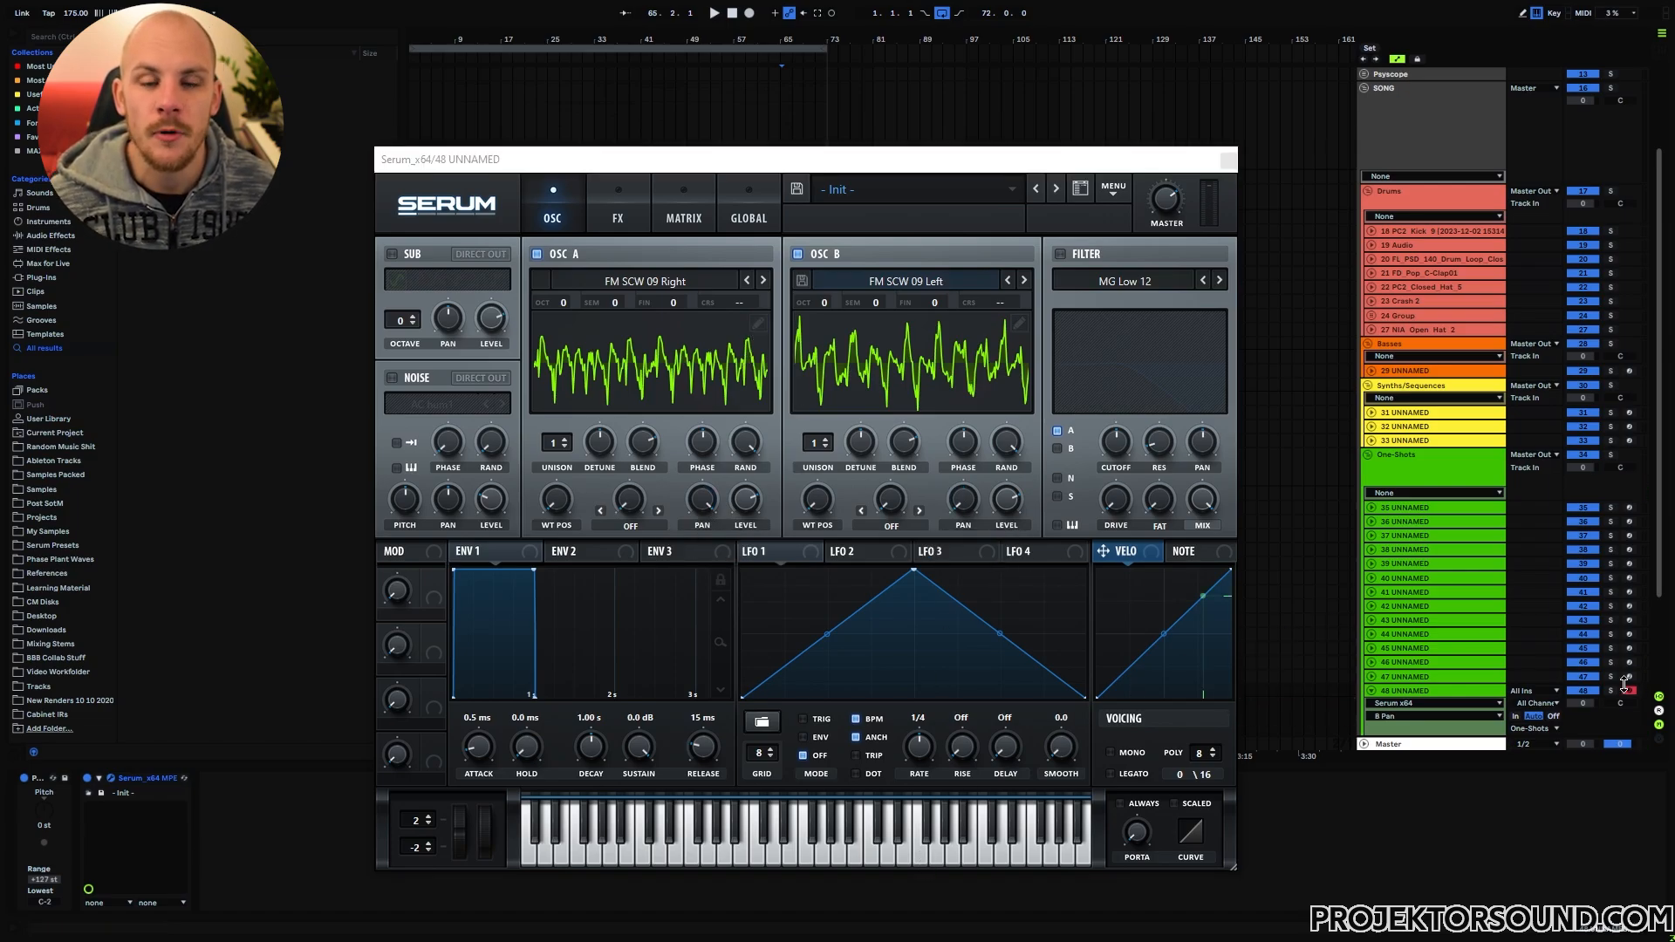
key("a")
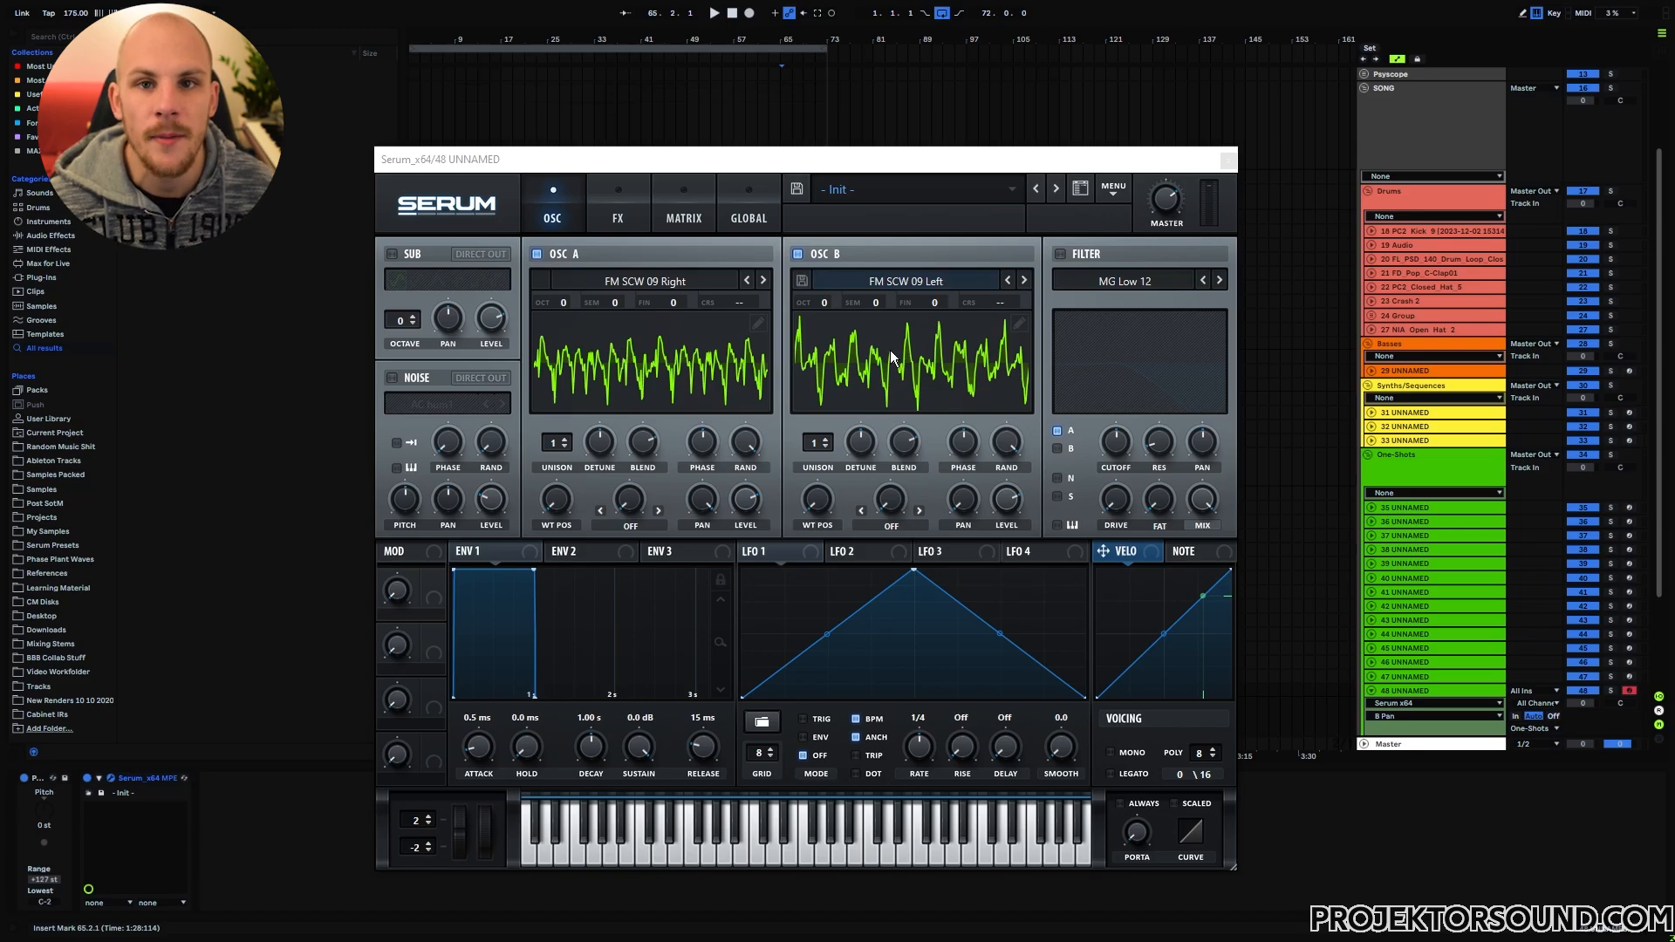
Step: Enable the MG Low 12 filter and assign LFO 1 to its pan
left_click(1061, 255)
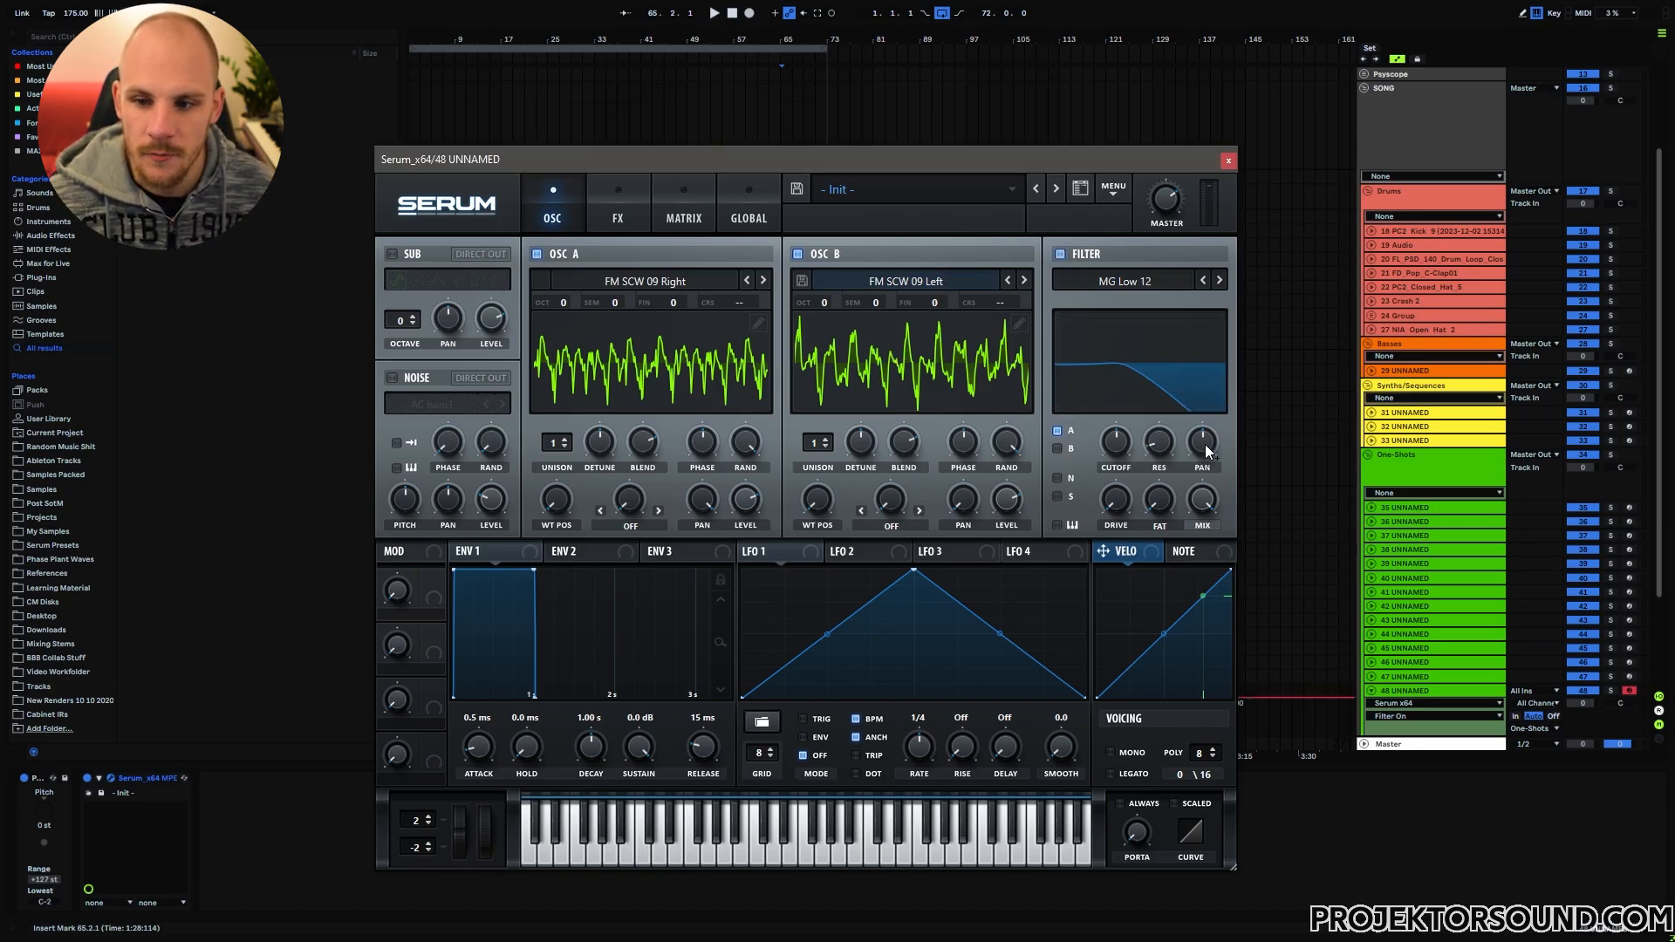
left_click_drag(1208, 451, 1214, 456)
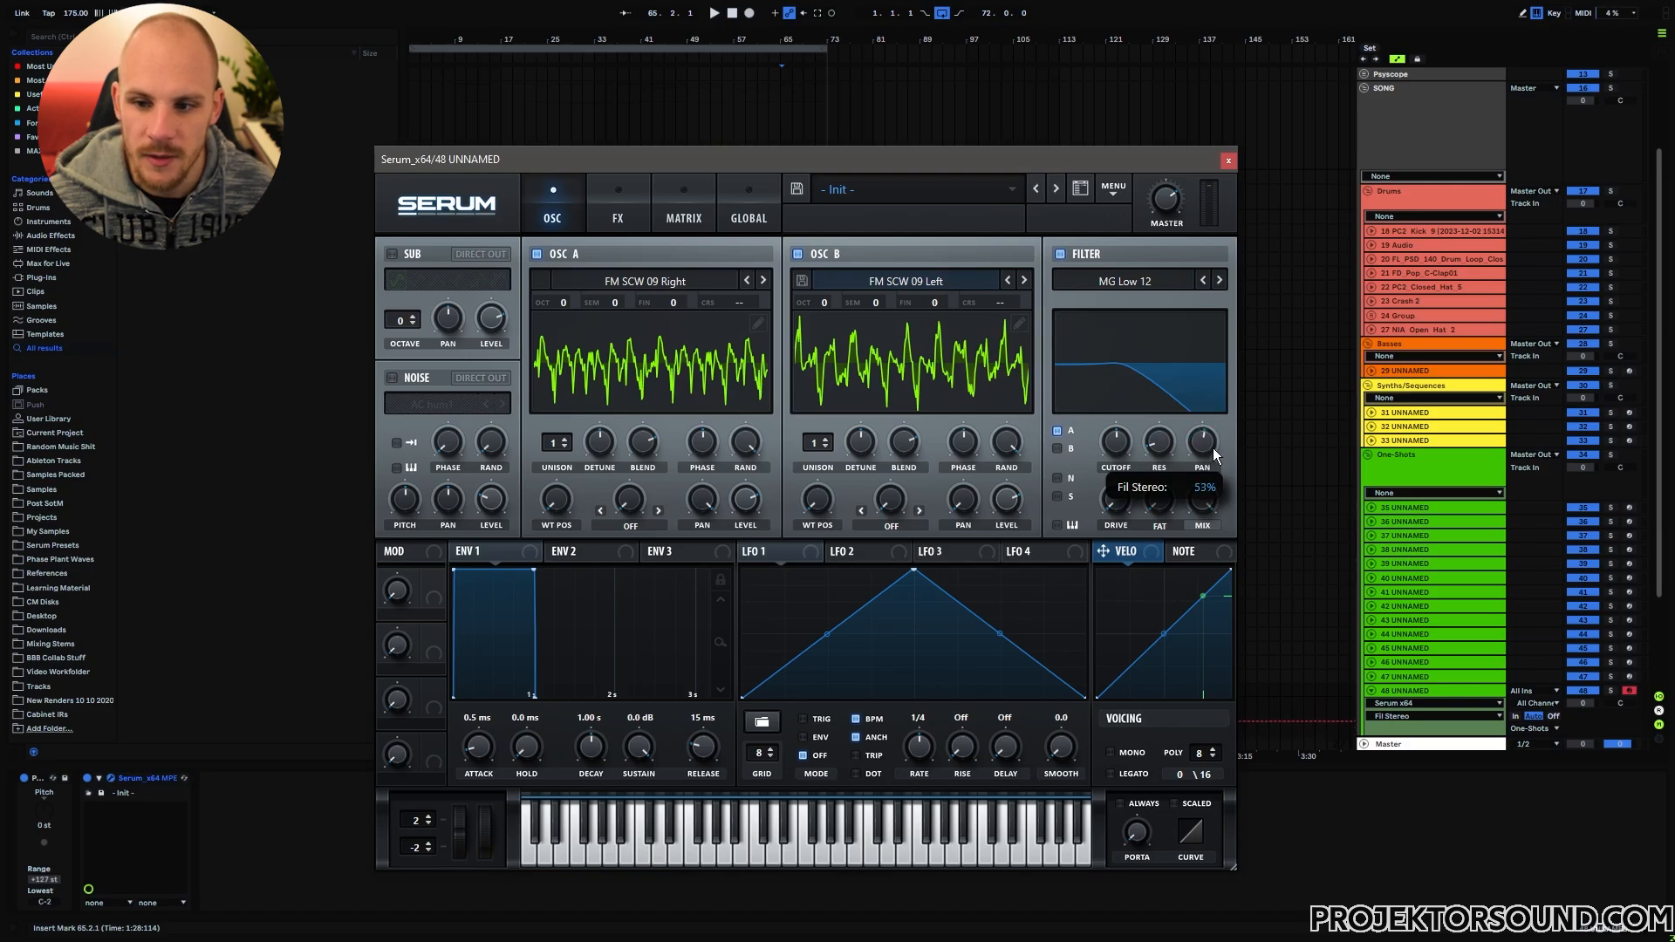
left_click_drag(746, 552, 1197, 495)
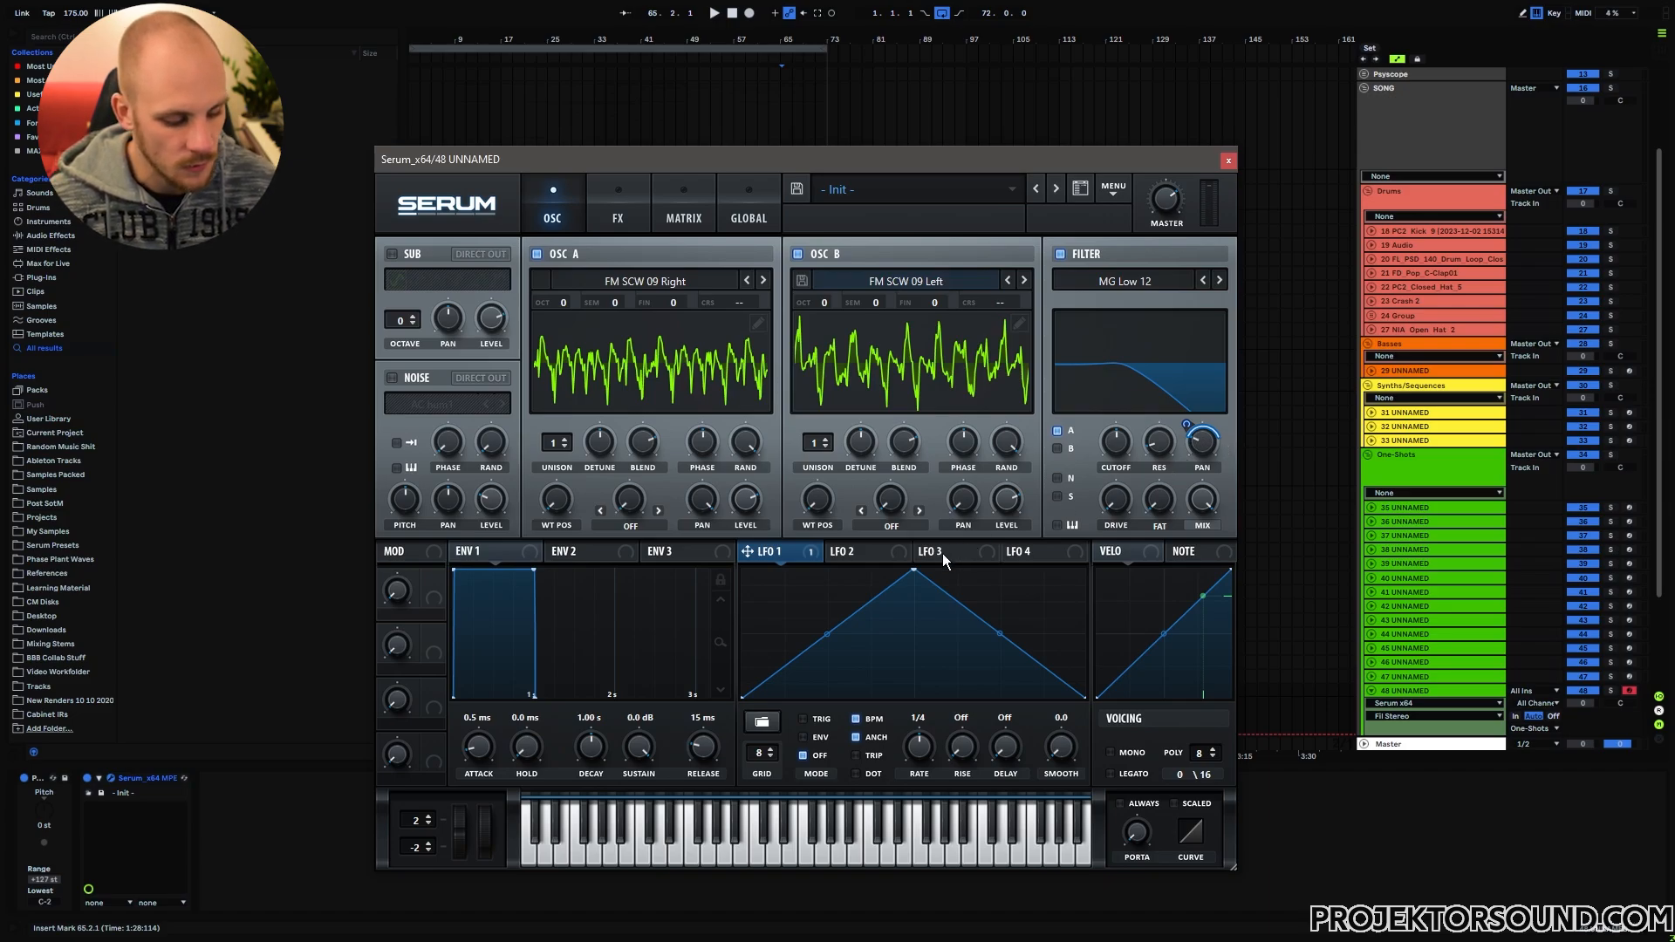
Step: Route oscillator B through the filter and widen LFO 1's modulation of the filter pan to the full range
left_click(1057, 449)
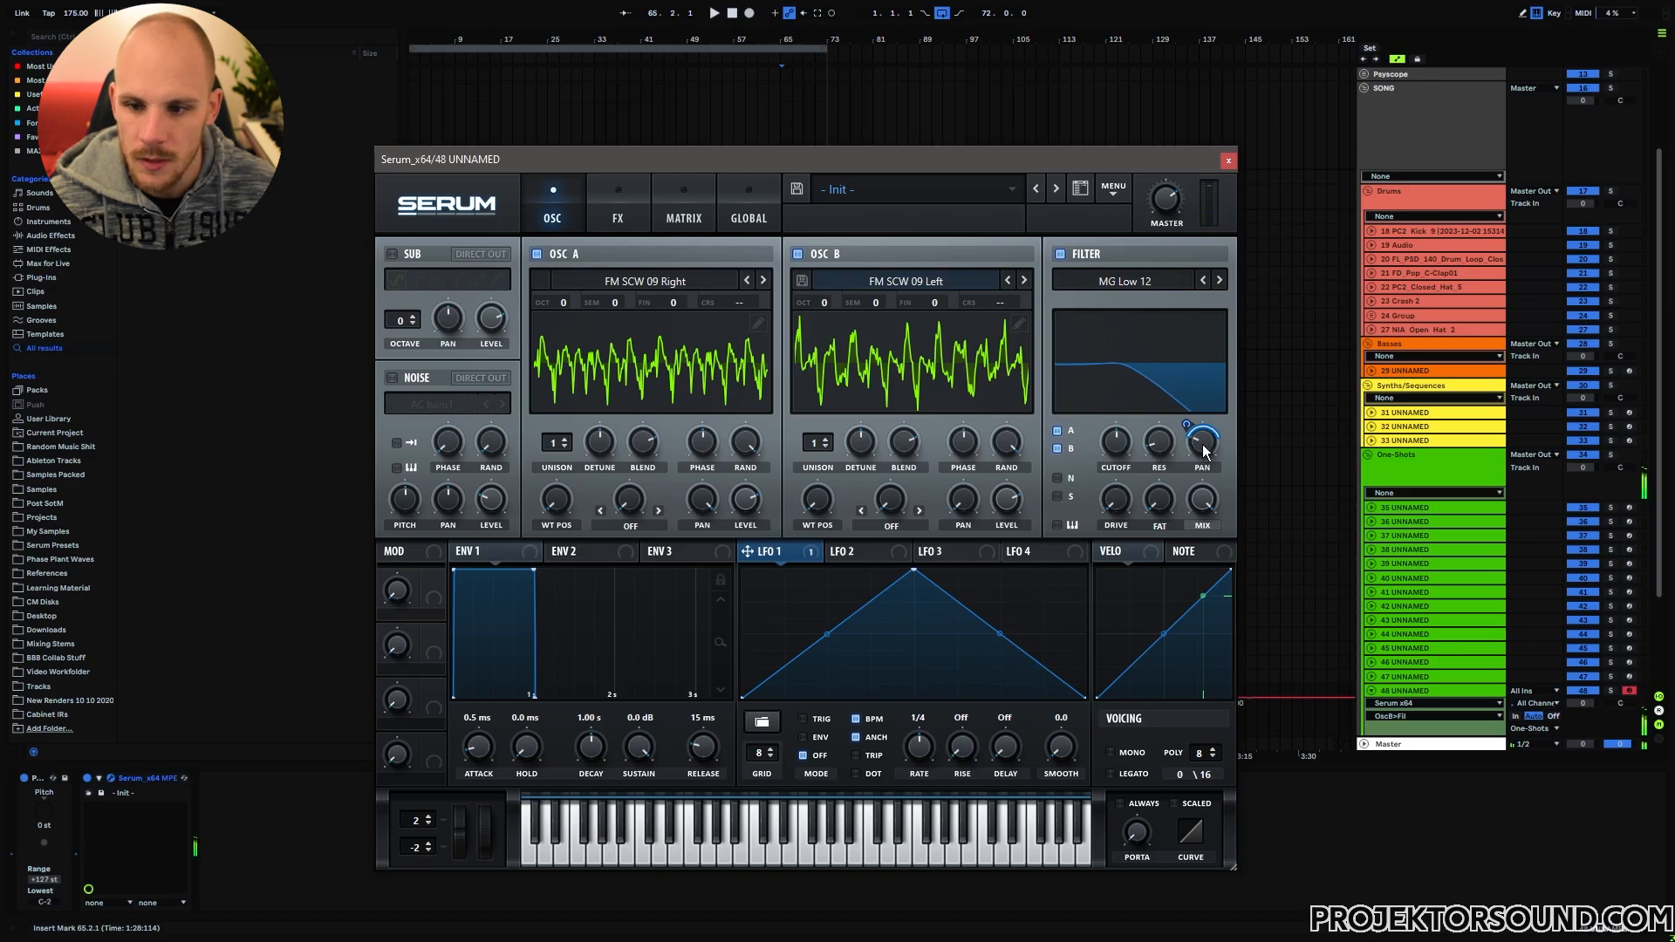
left_click_drag(1203, 447, 1200, 331)
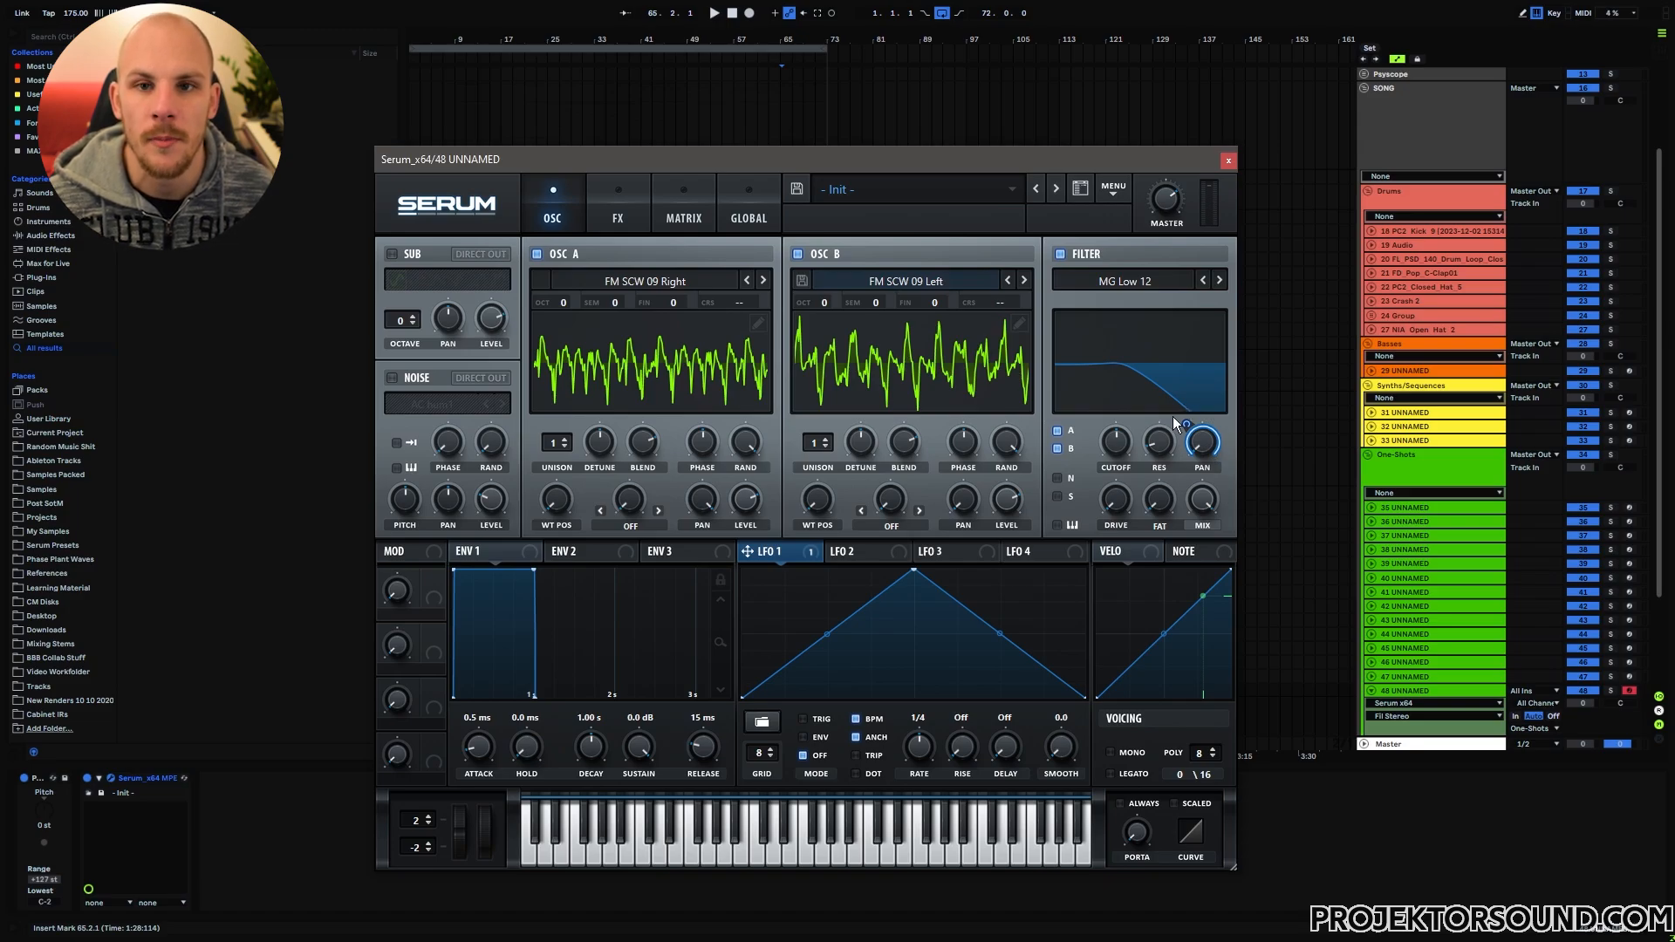
key("a")
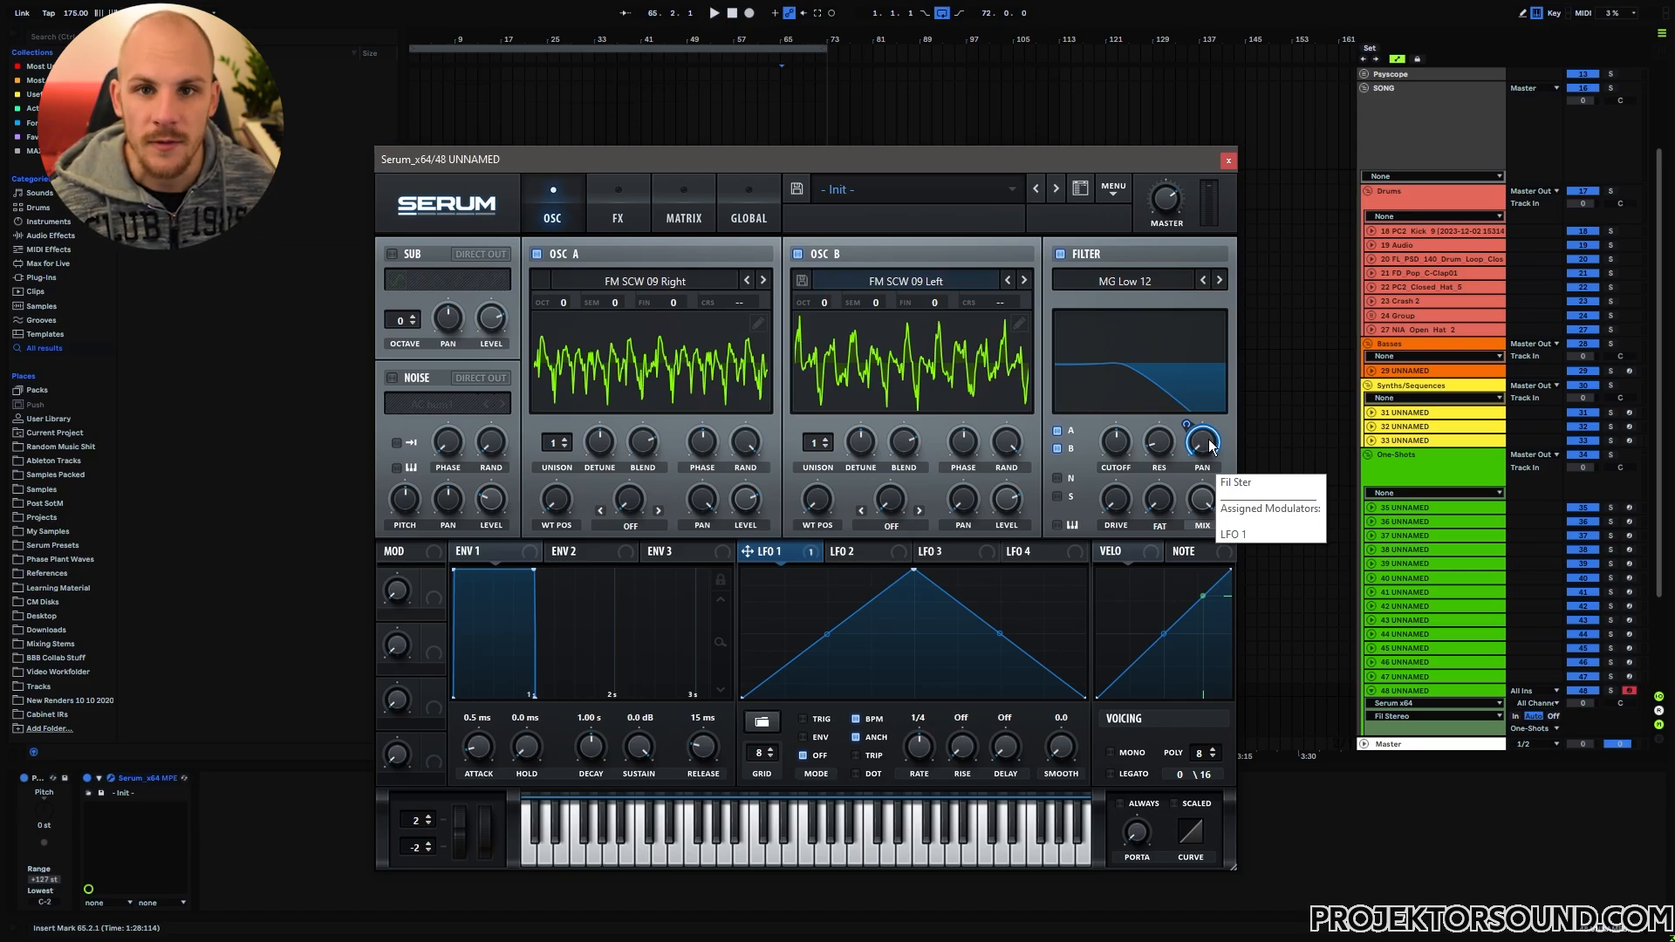
Step: Turn off BPM sync for LFO 1 and set its rate to 39.7 Hz
left_click(930, 734)
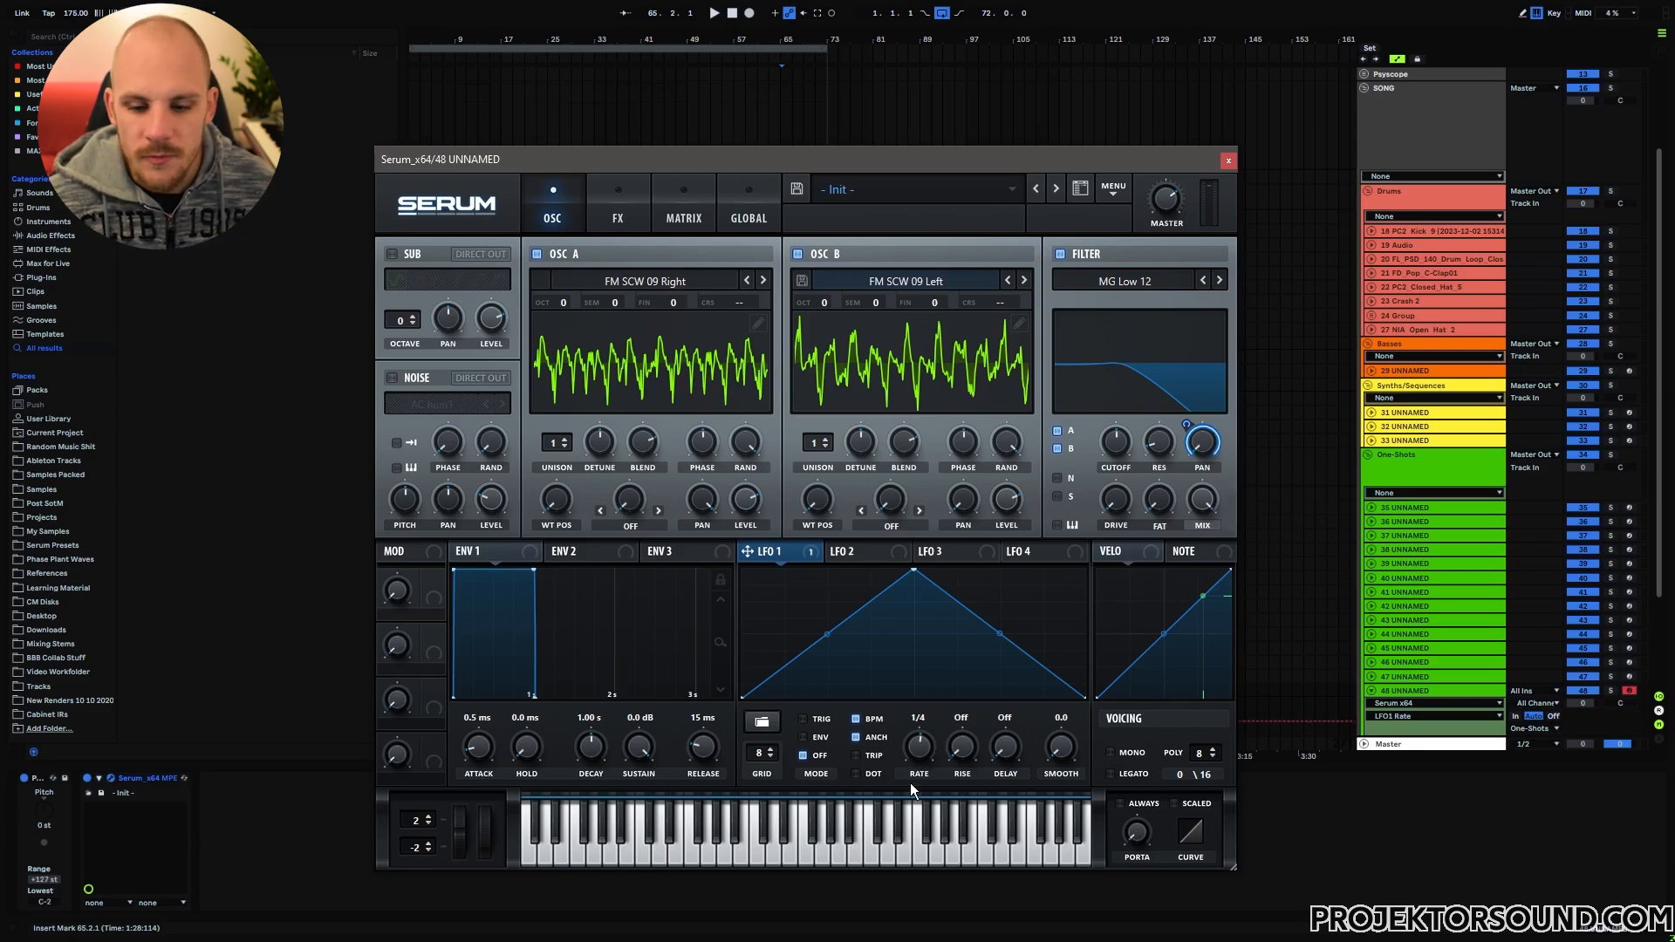
left_click(857, 721)
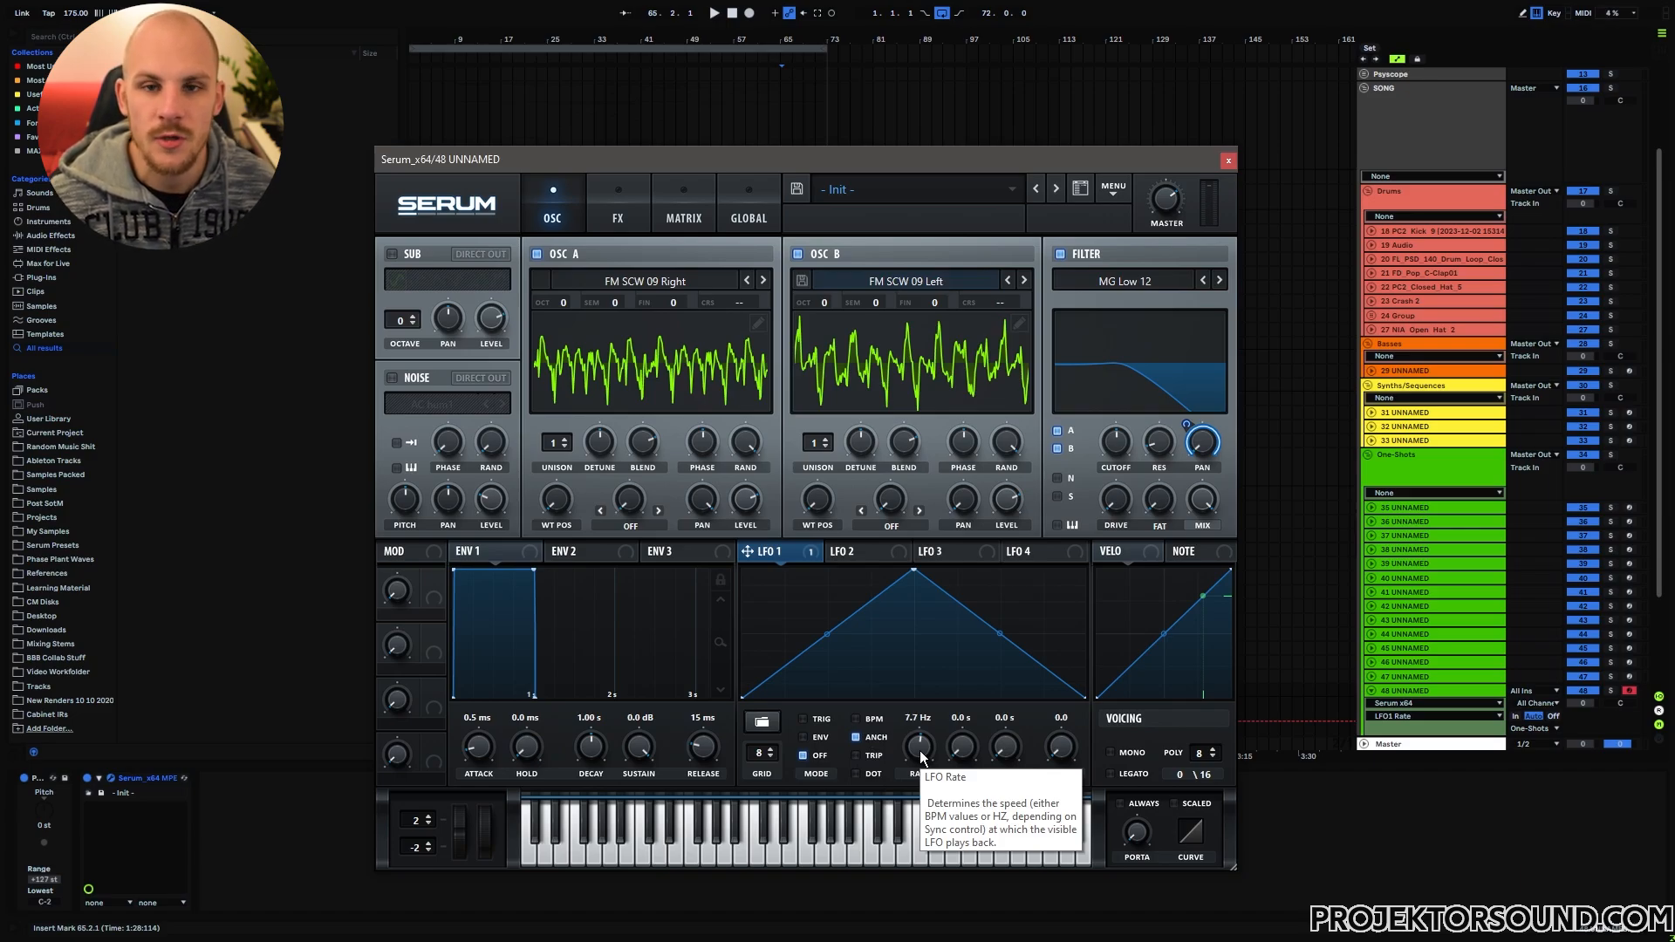
left_click_drag(922, 757, 953, 723)
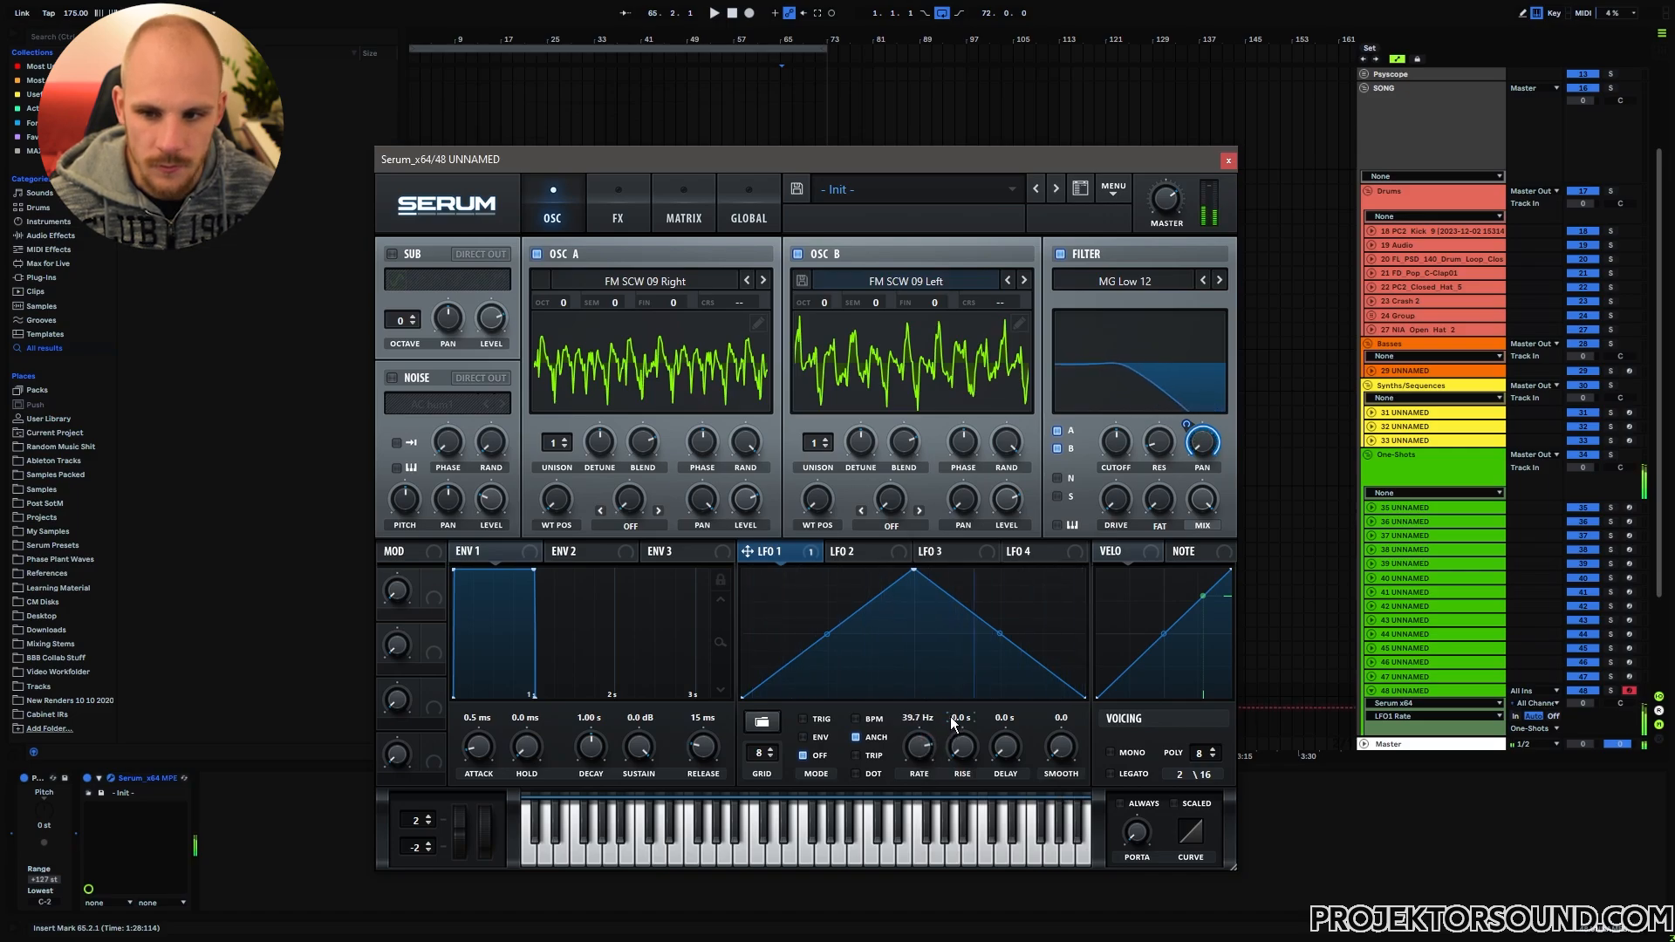
Step: Raise the filter's resonance and adjust its cutoff
left_click(1169, 429)
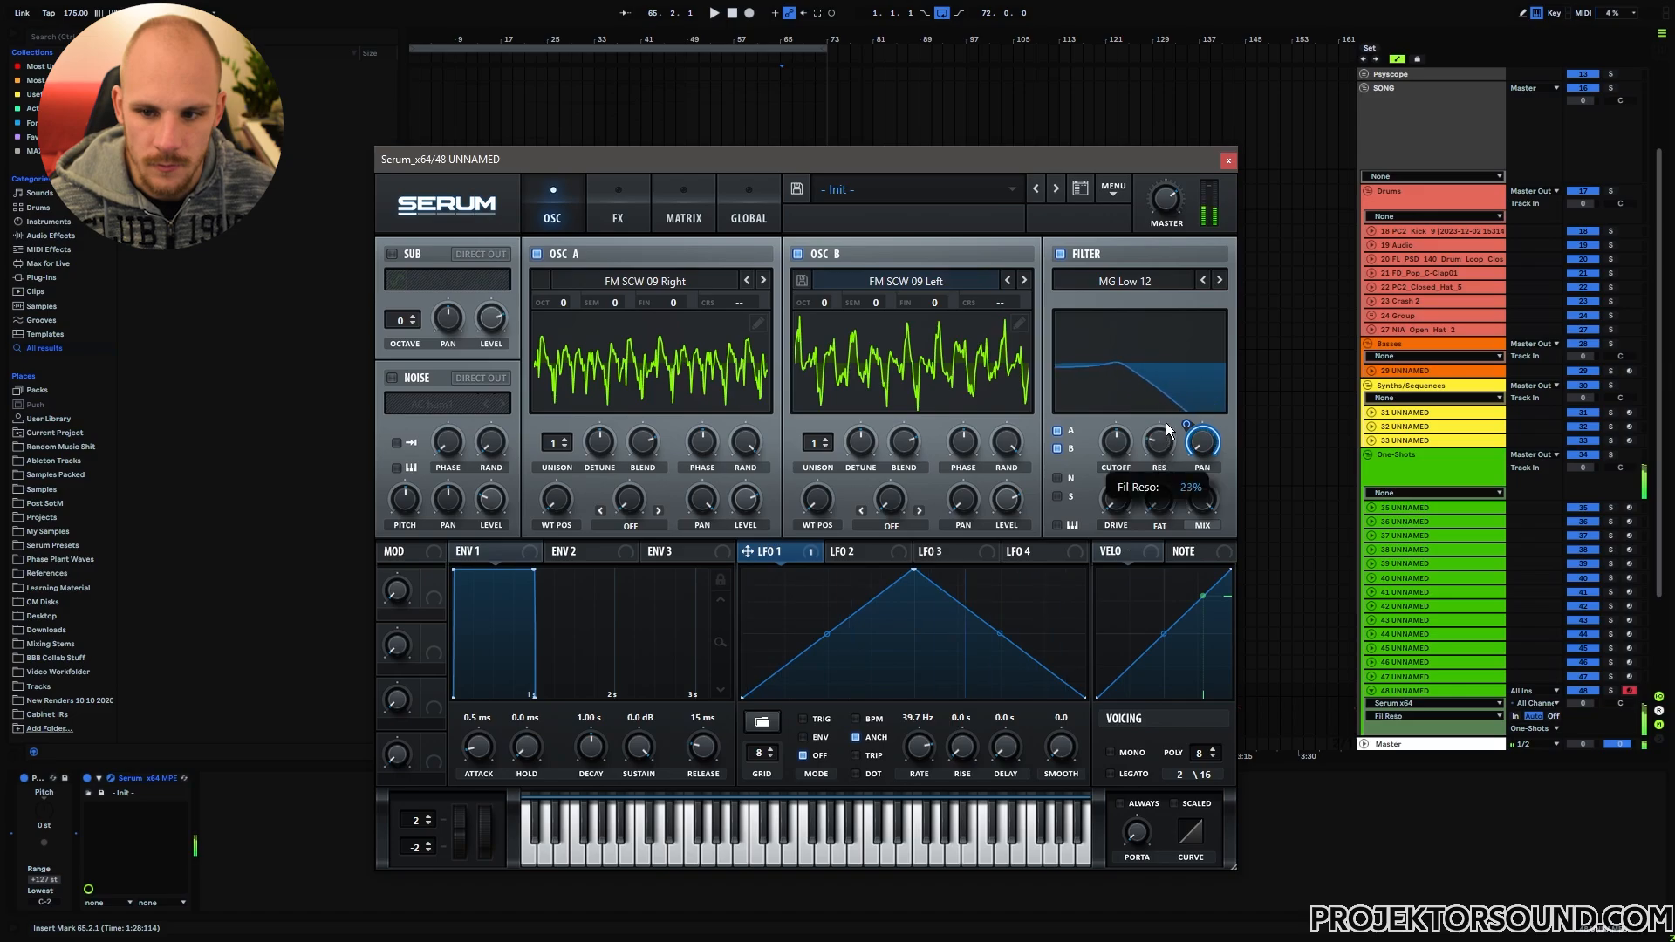
left_click(1126, 462)
left_click_drag(1125, 462, 1118, 443)
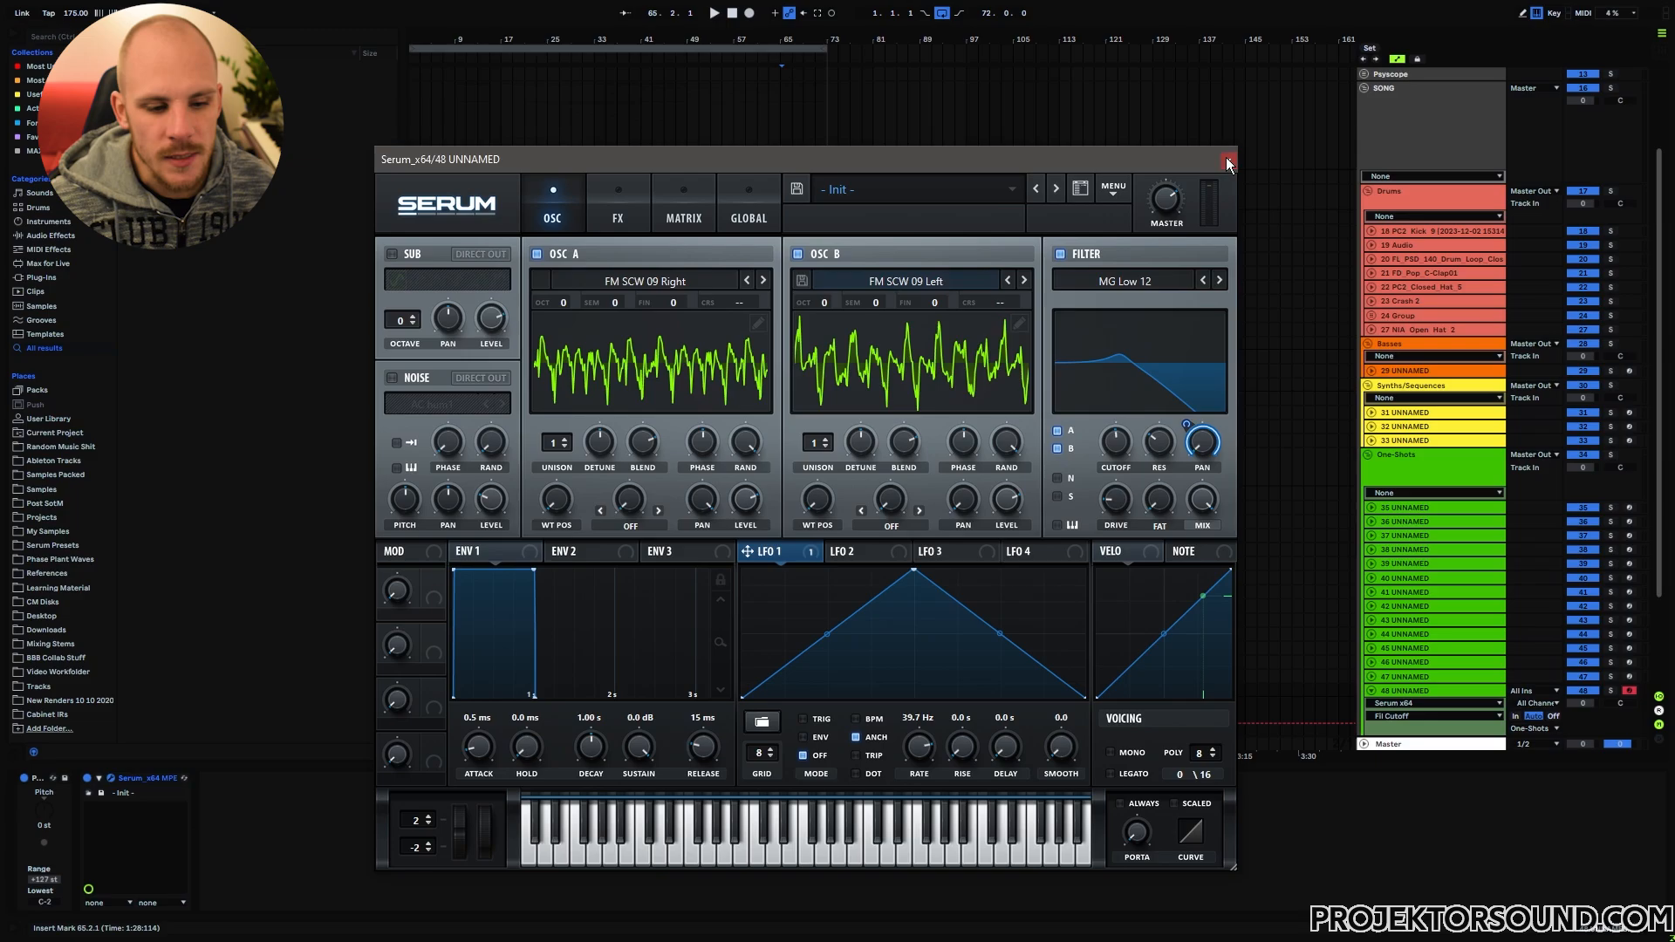
Step: Close the Serum window, add MStereoProcessor from the stereo effects after it, and play a test note
left_click(1226, 160)
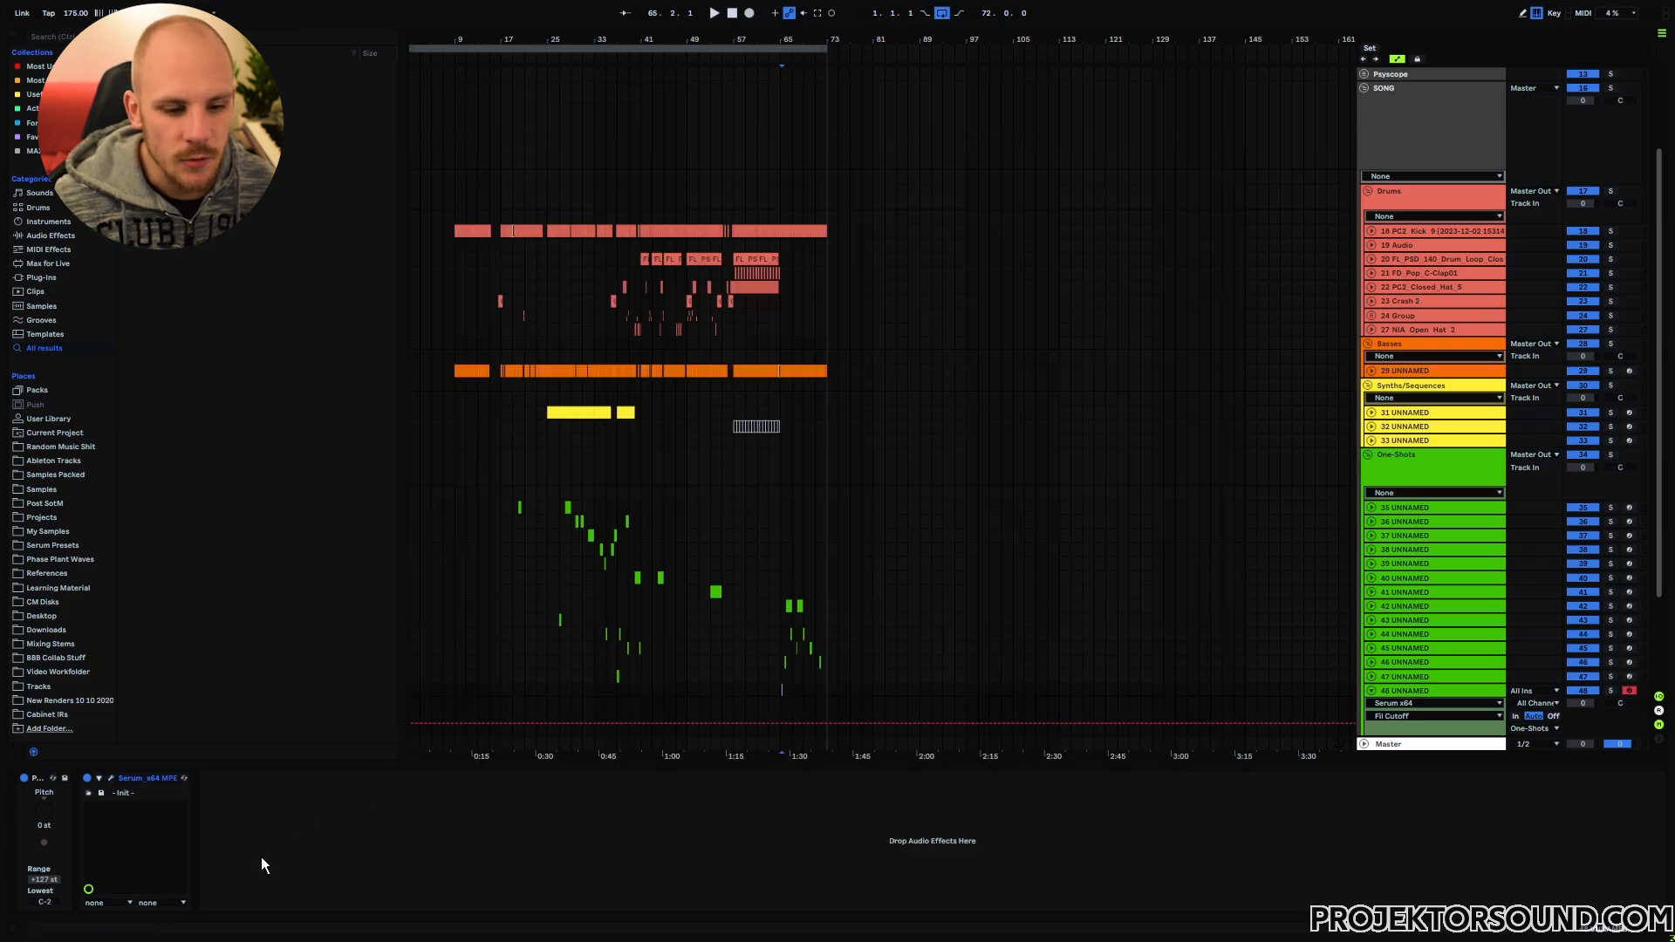
right_click(347, 843)
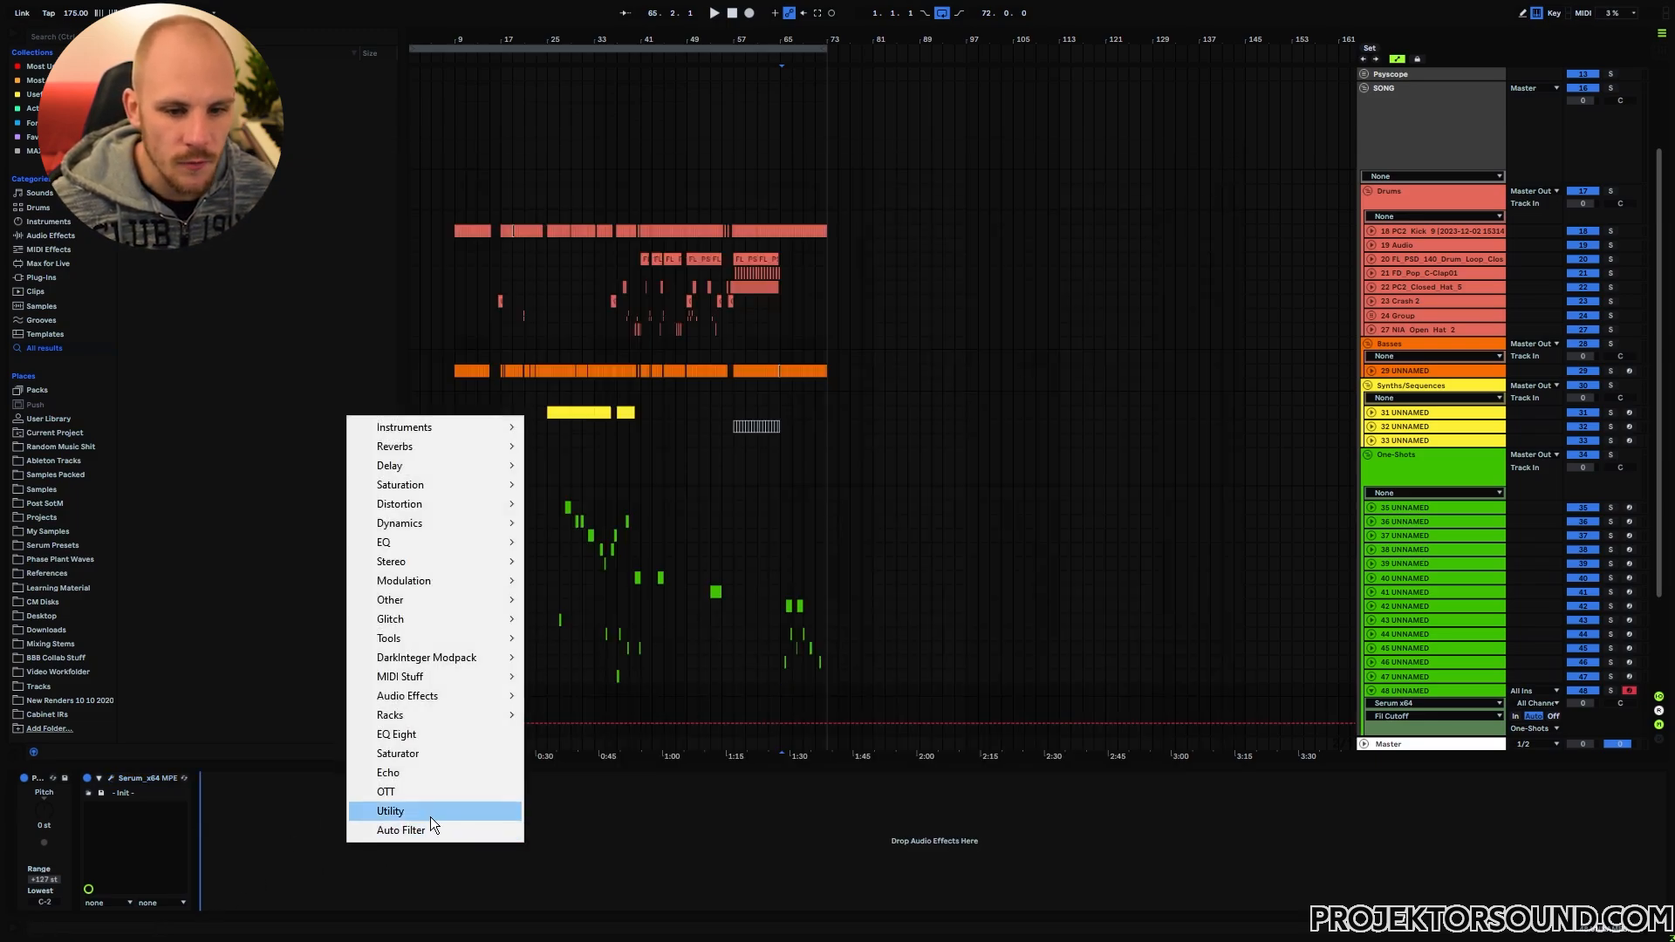
mouse_move(475, 564)
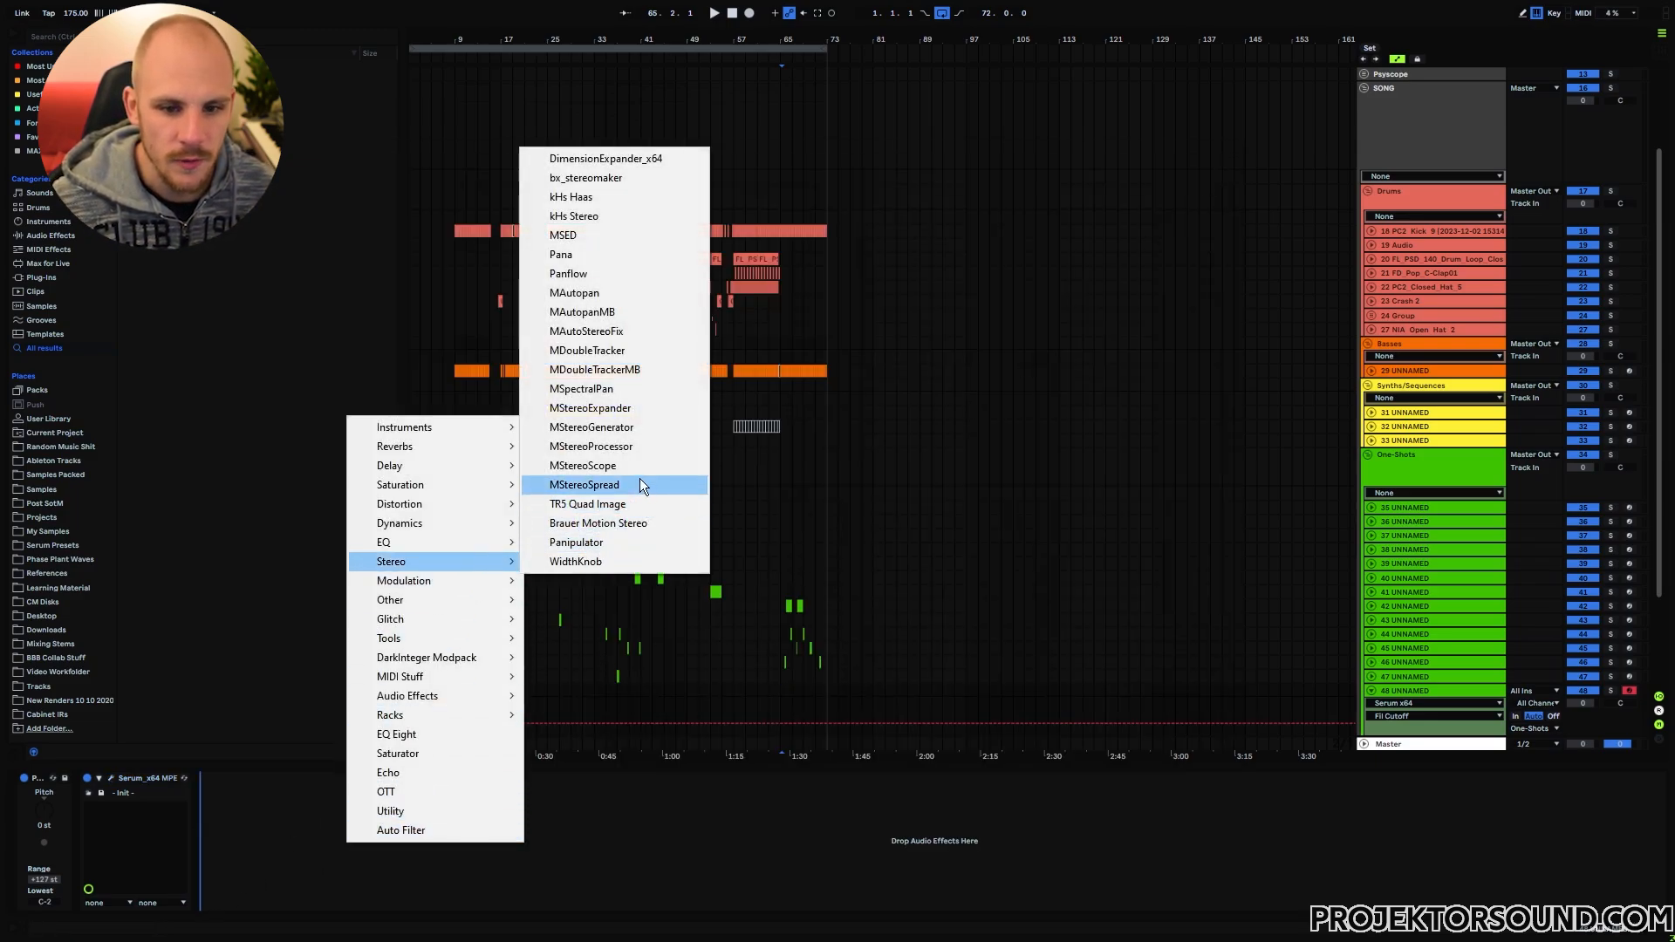
left_click(644, 447)
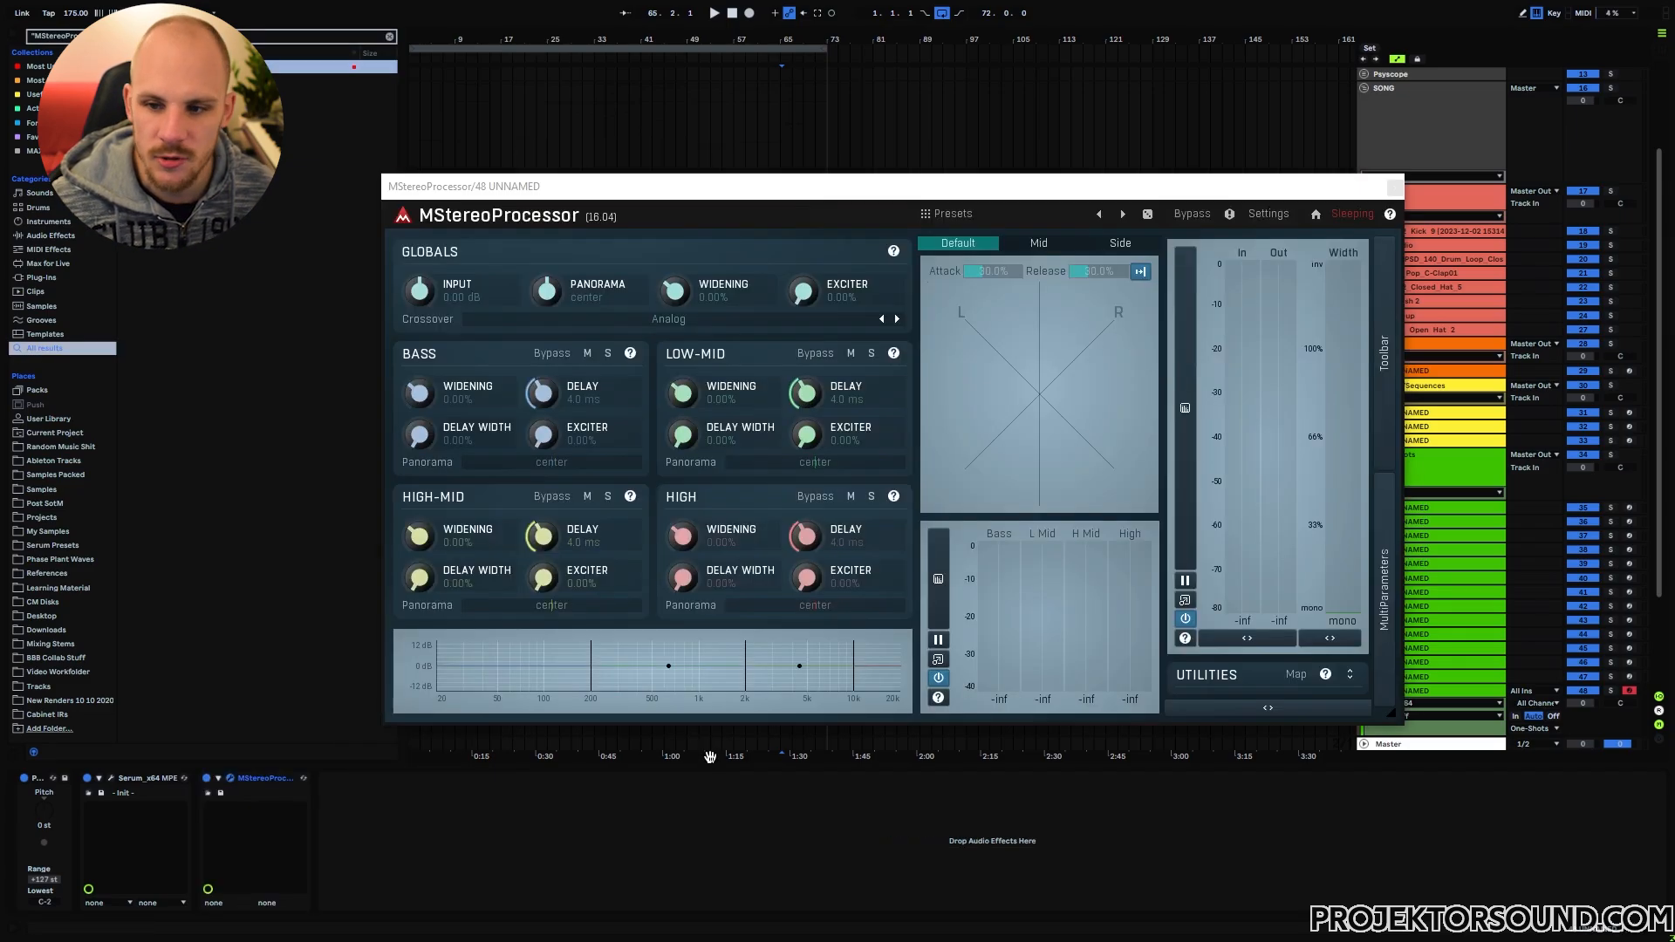
key("a")
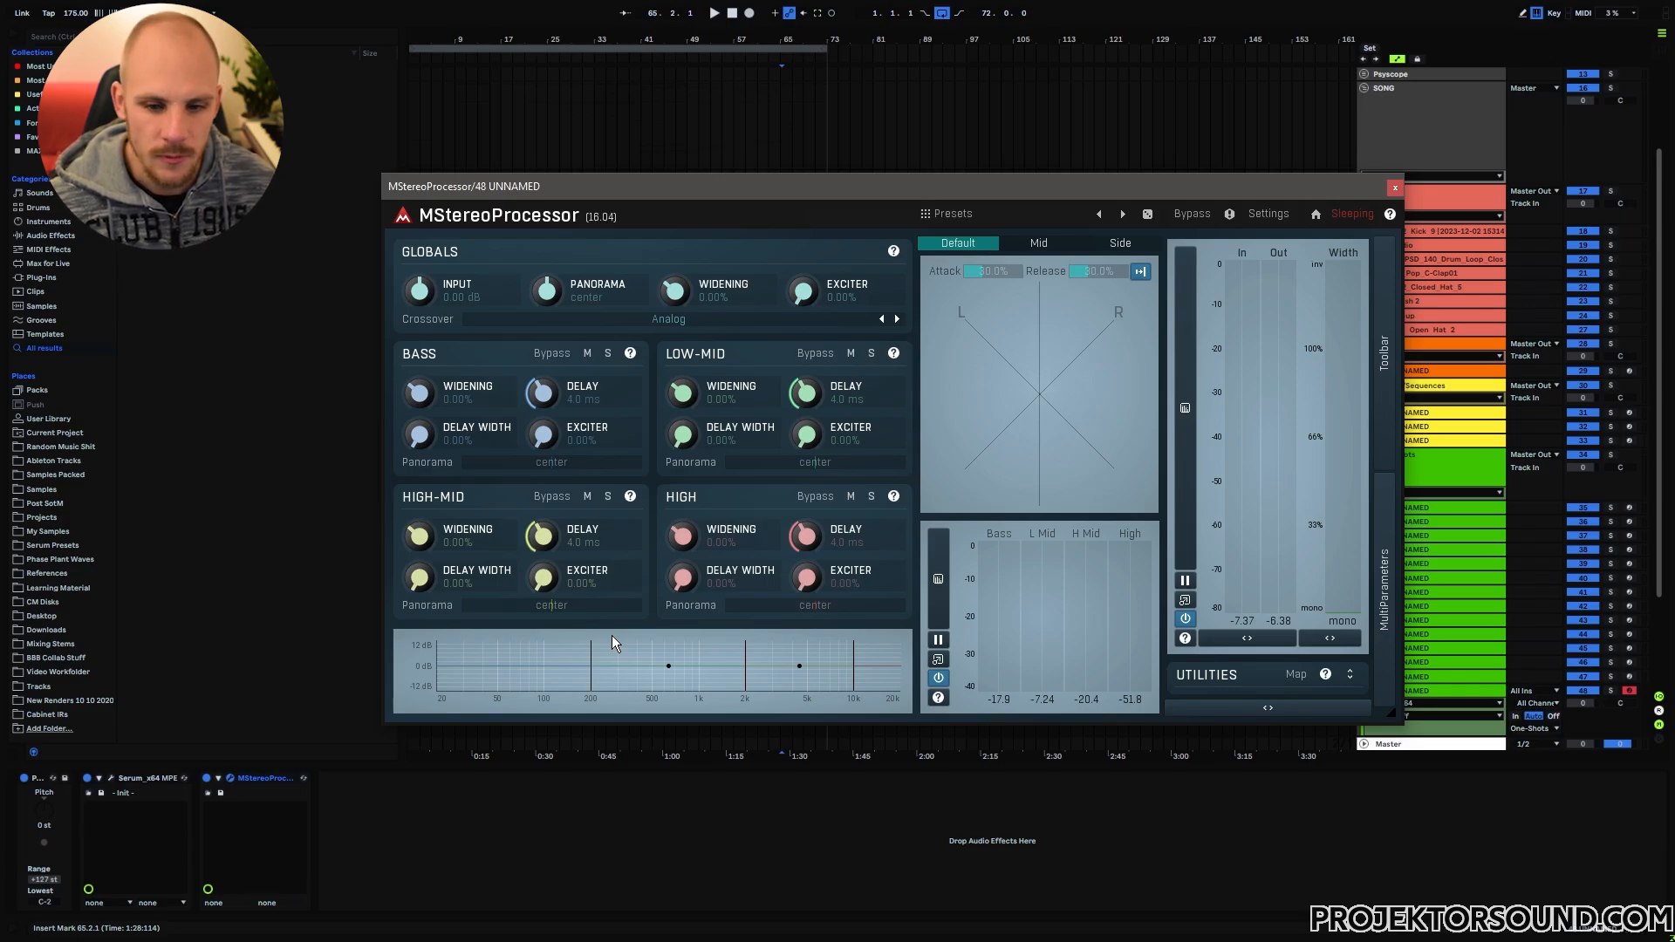
Step: Raise MStereoProcessor's bass crossover to about 450 Hz and lower the high crossover to about 6.5 kHz
left_click_drag(751, 643, 721, 646)
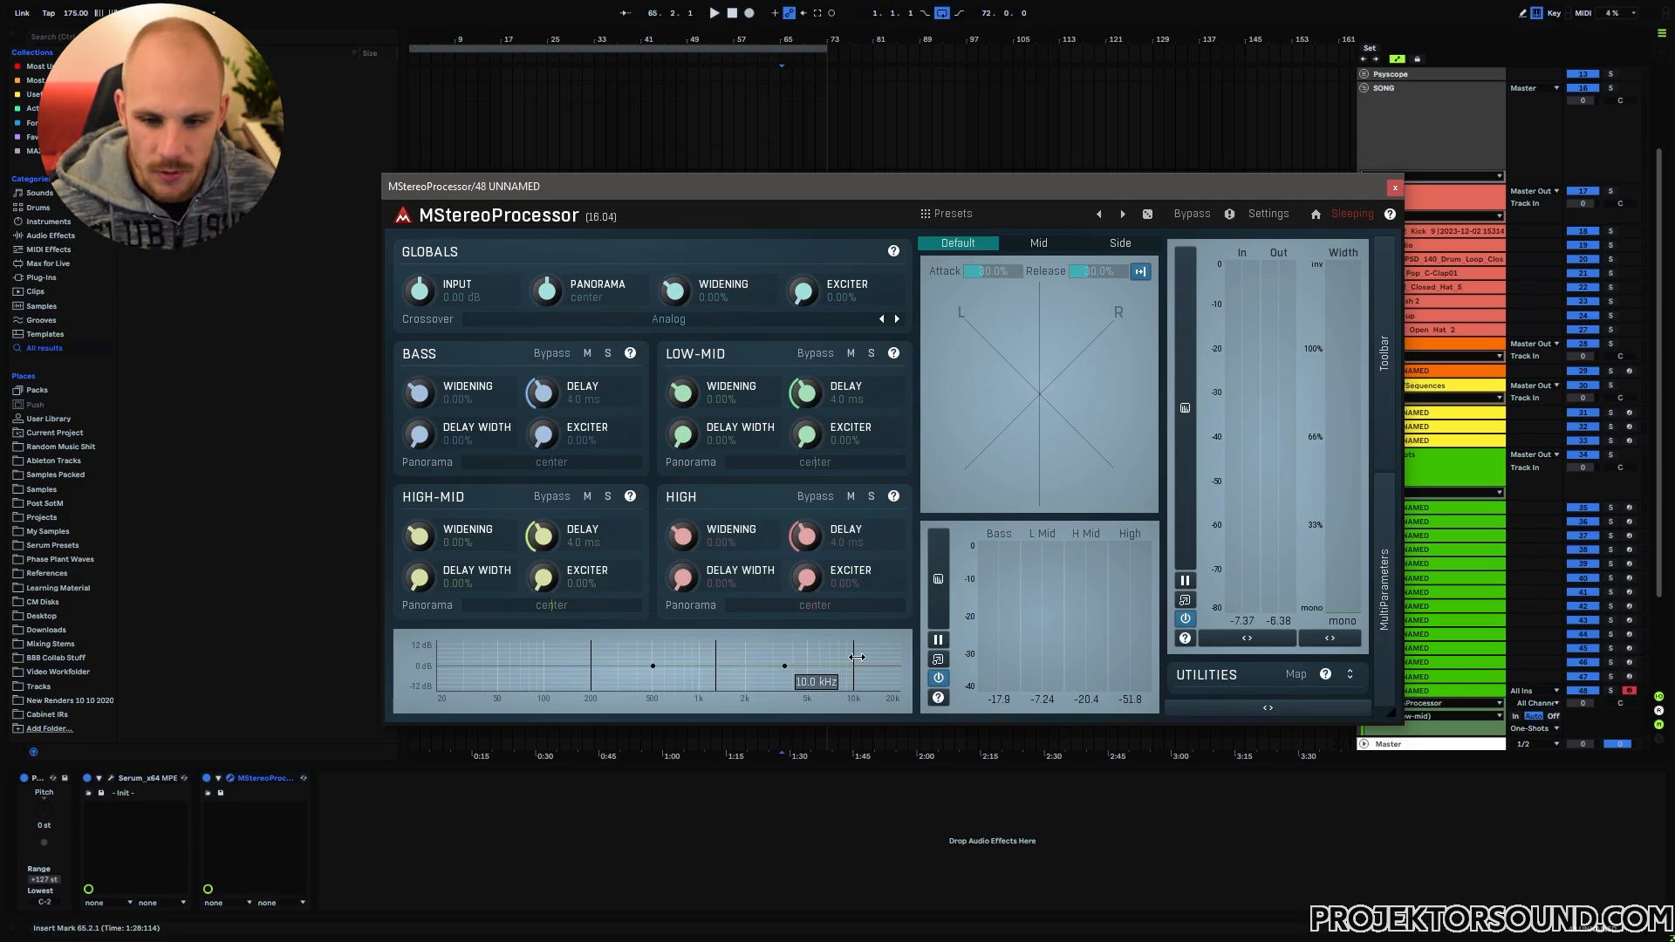
left_click_drag(853, 653, 825, 655)
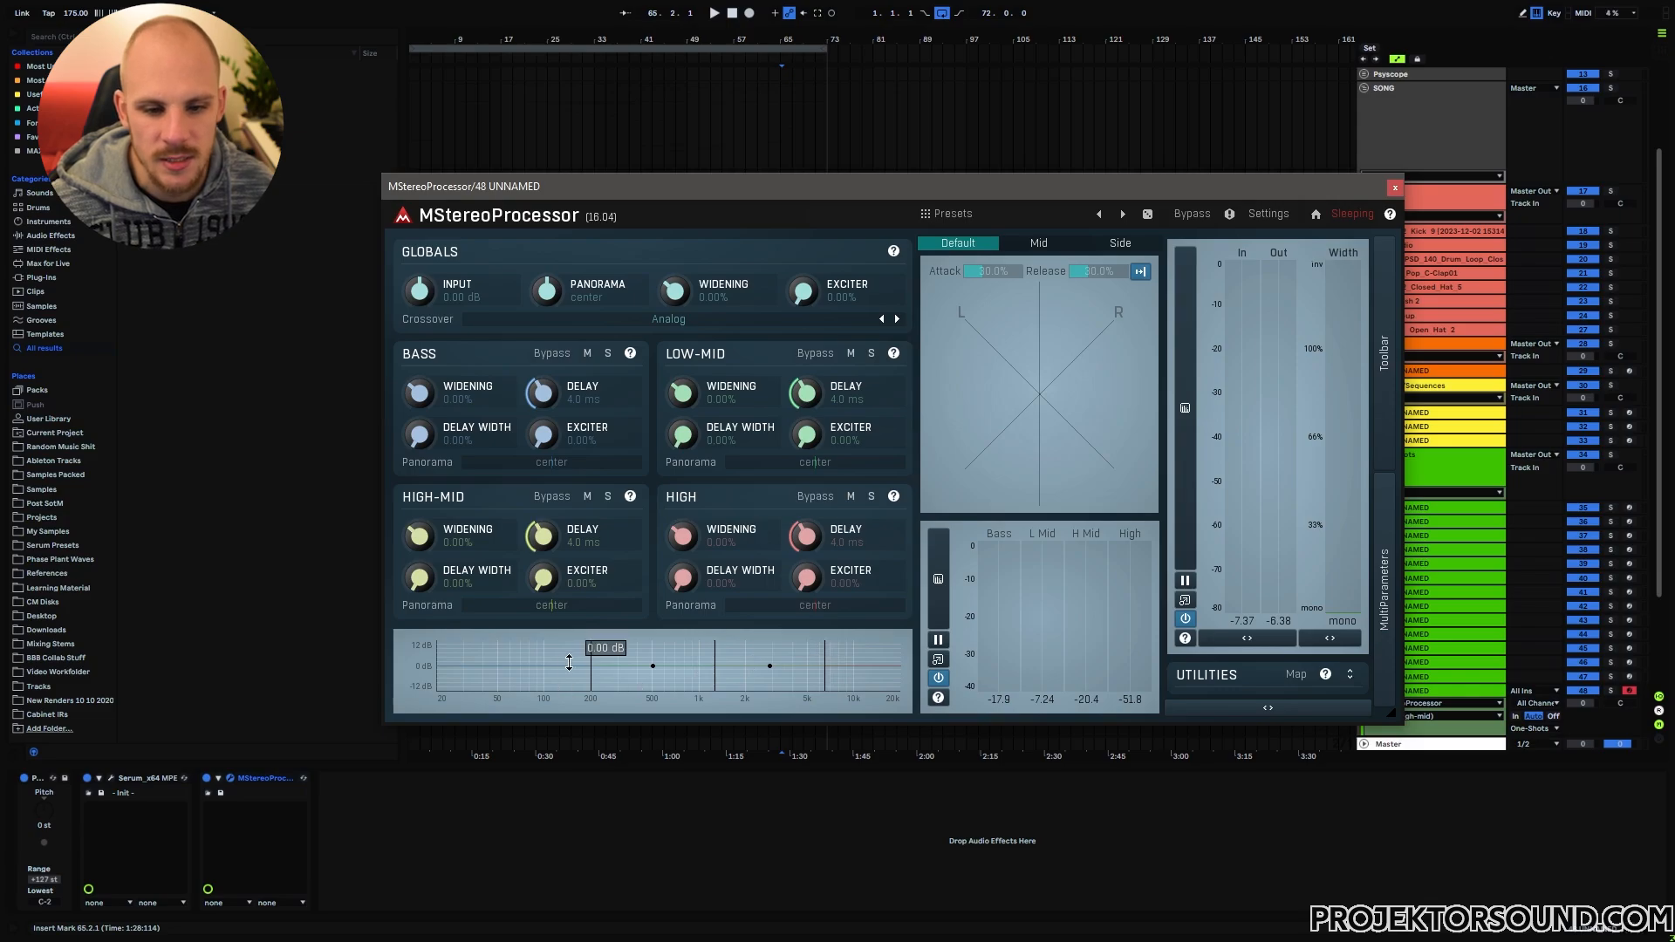
left_click_drag(591, 652, 742, 659)
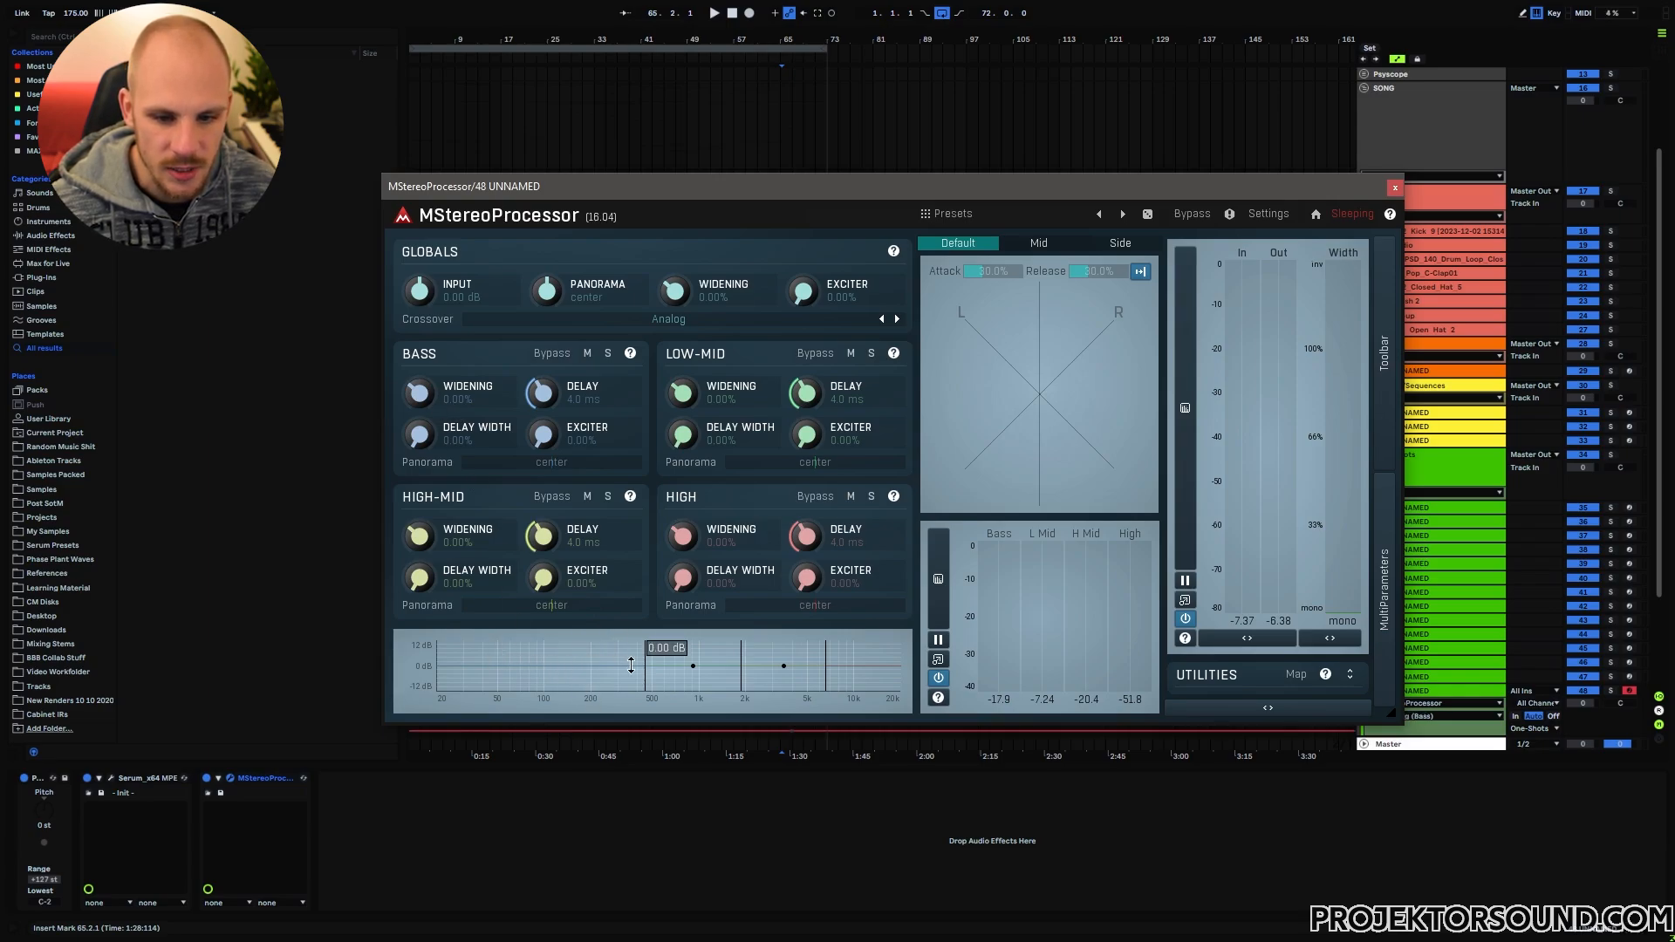
Step: Nudge the bass crossover up and set widening to -54% on Bass, -21.6% on Low-Mid, 12% on High-Mid, and raise it on High
left_click_drag(639, 660, 656, 667)
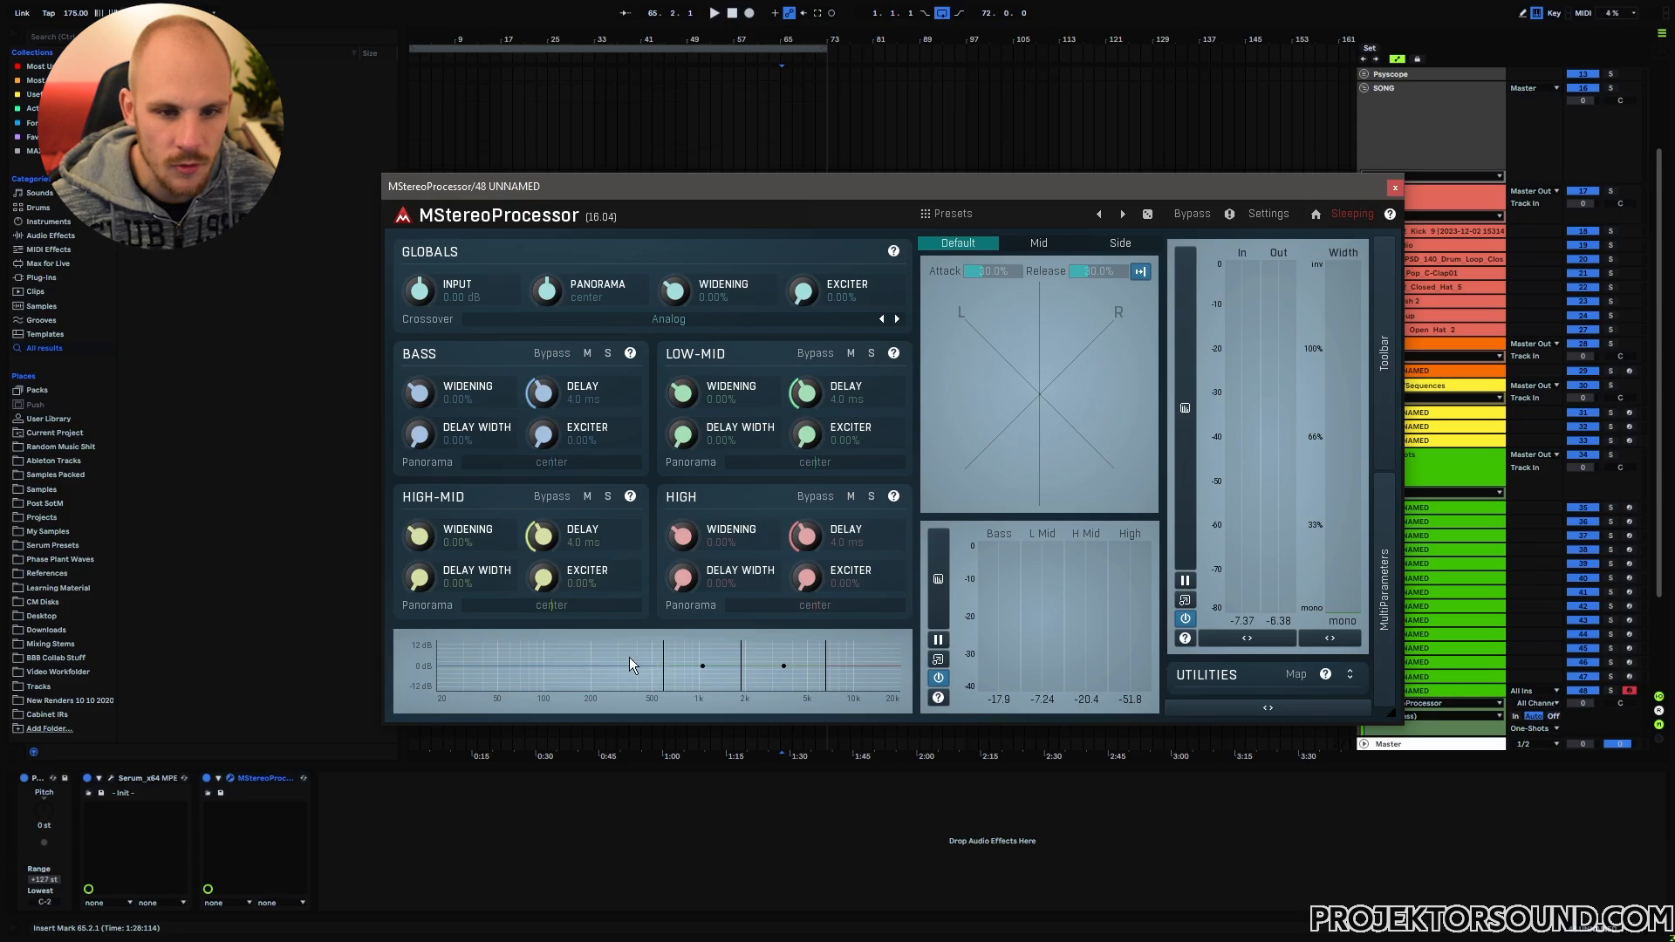
left_click_drag(420, 384, 420, 422)
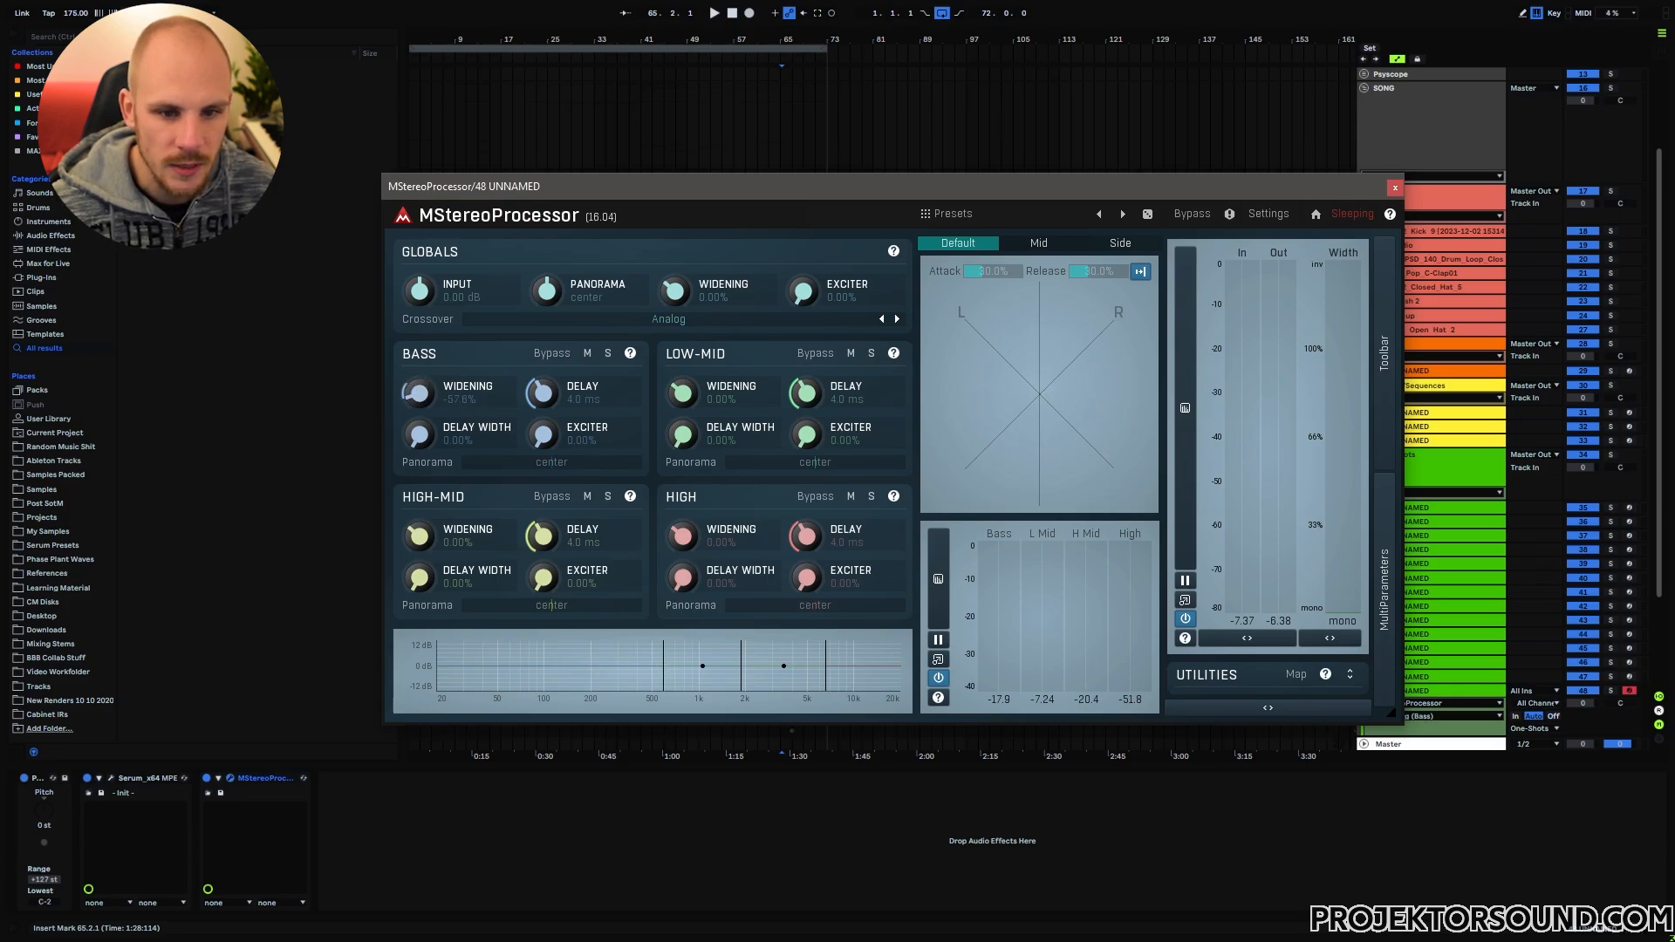
left_click_drag(682, 391, 682, 402)
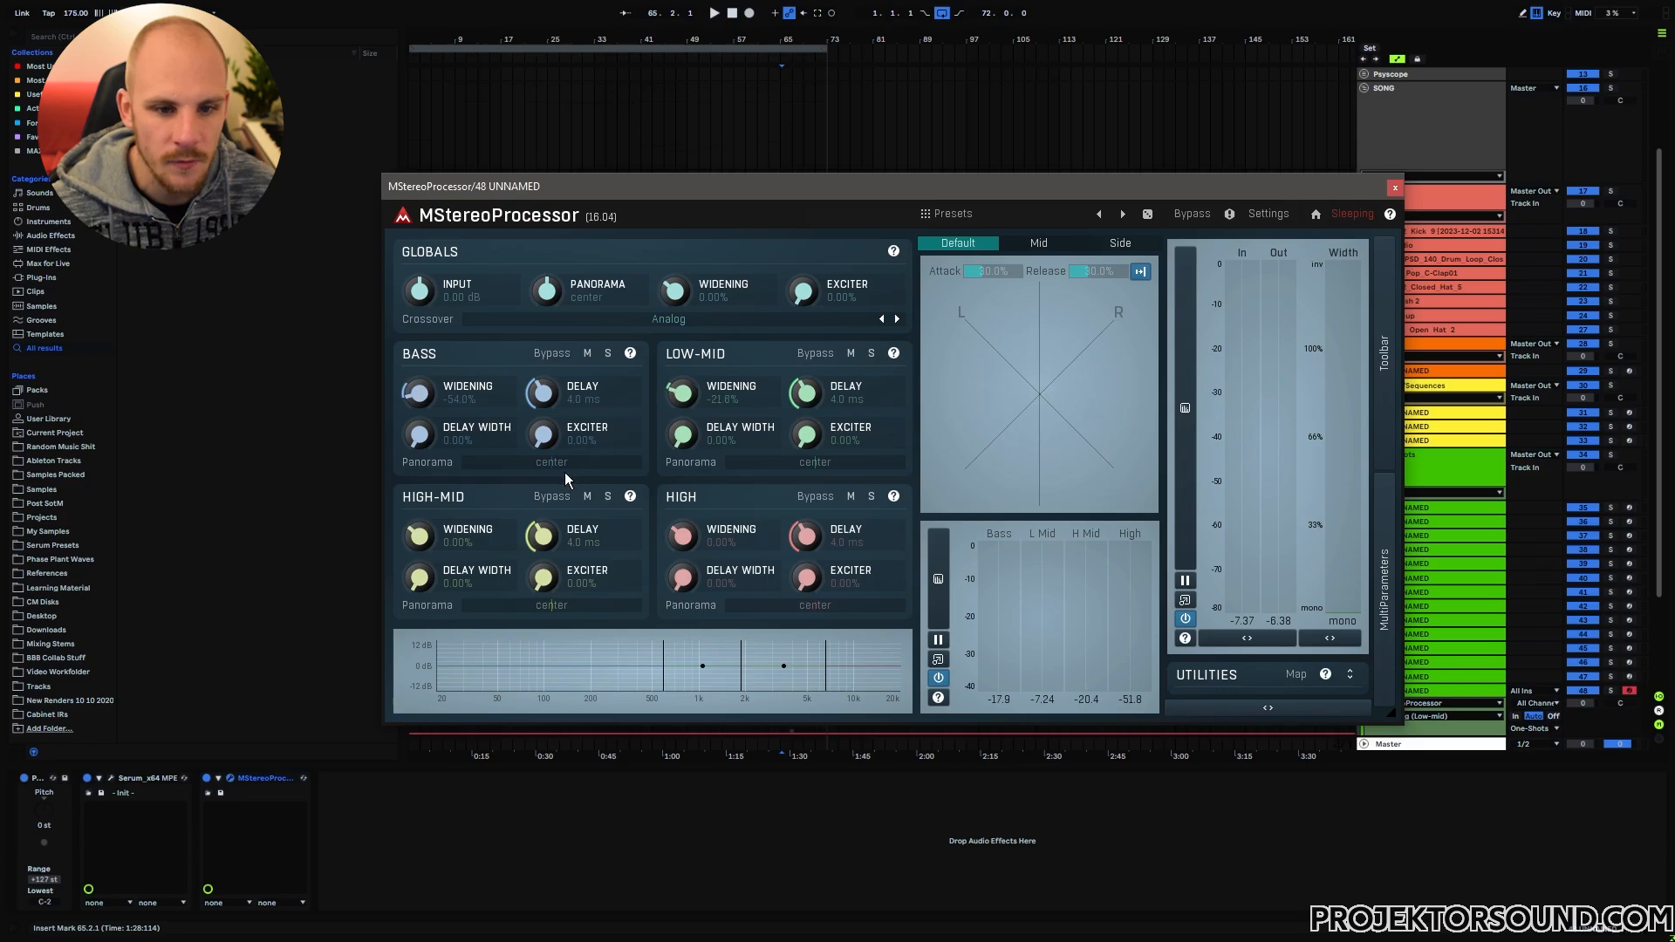
left_click_drag(420, 536, 420, 531)
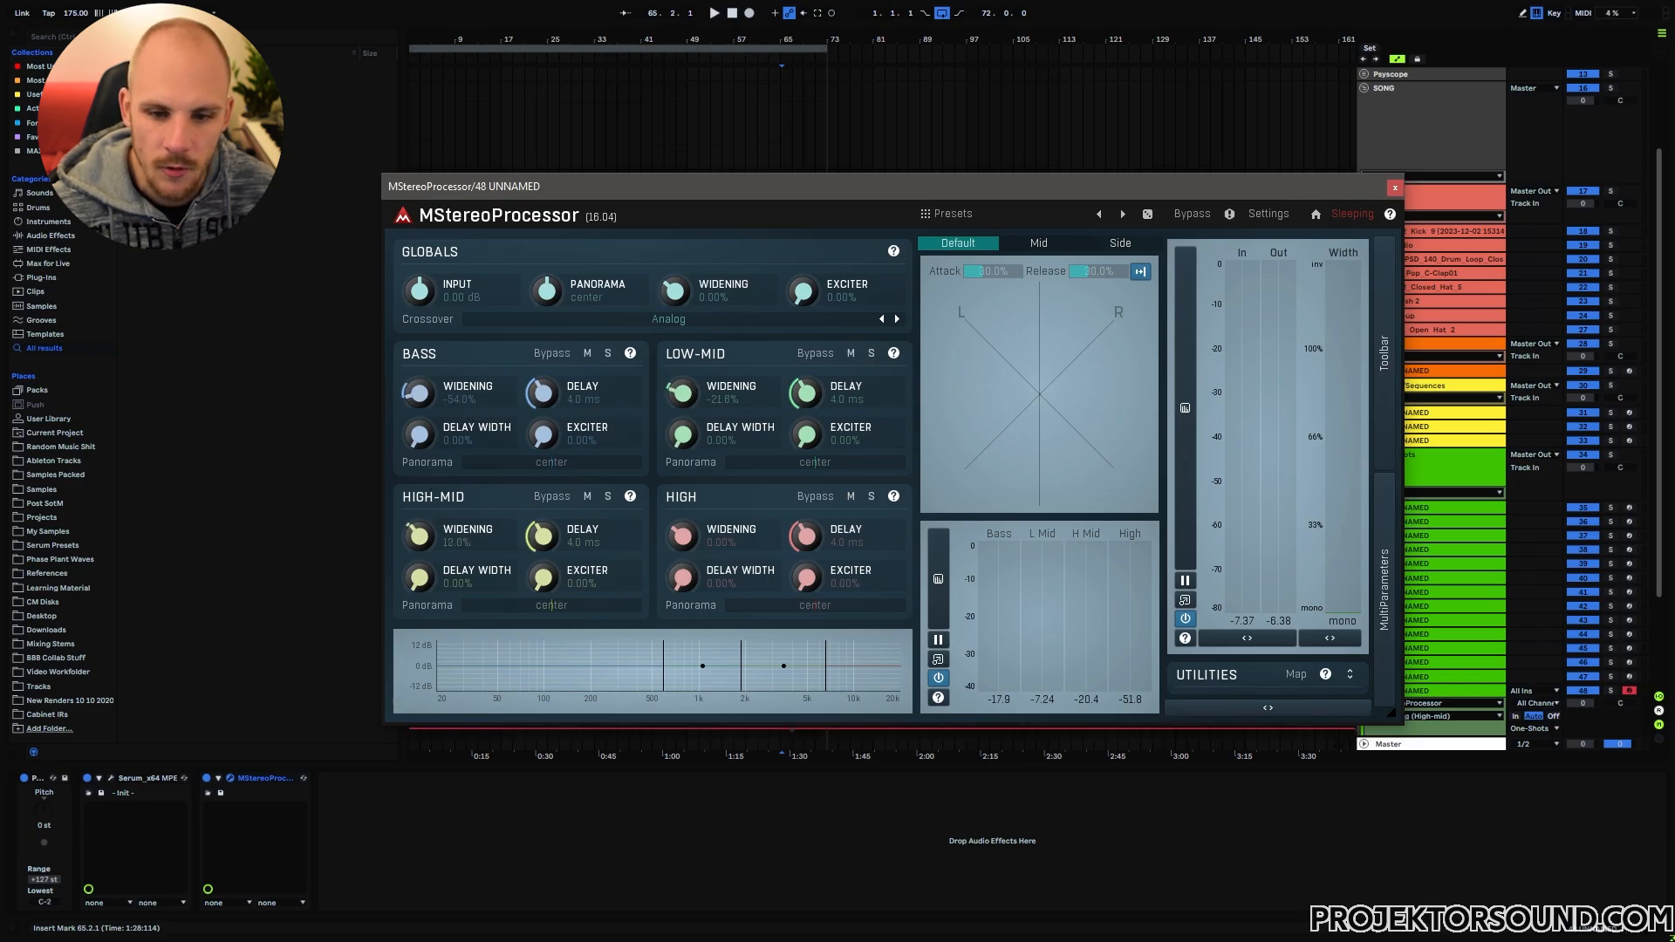
left_click_drag(682, 535, 682, 509)
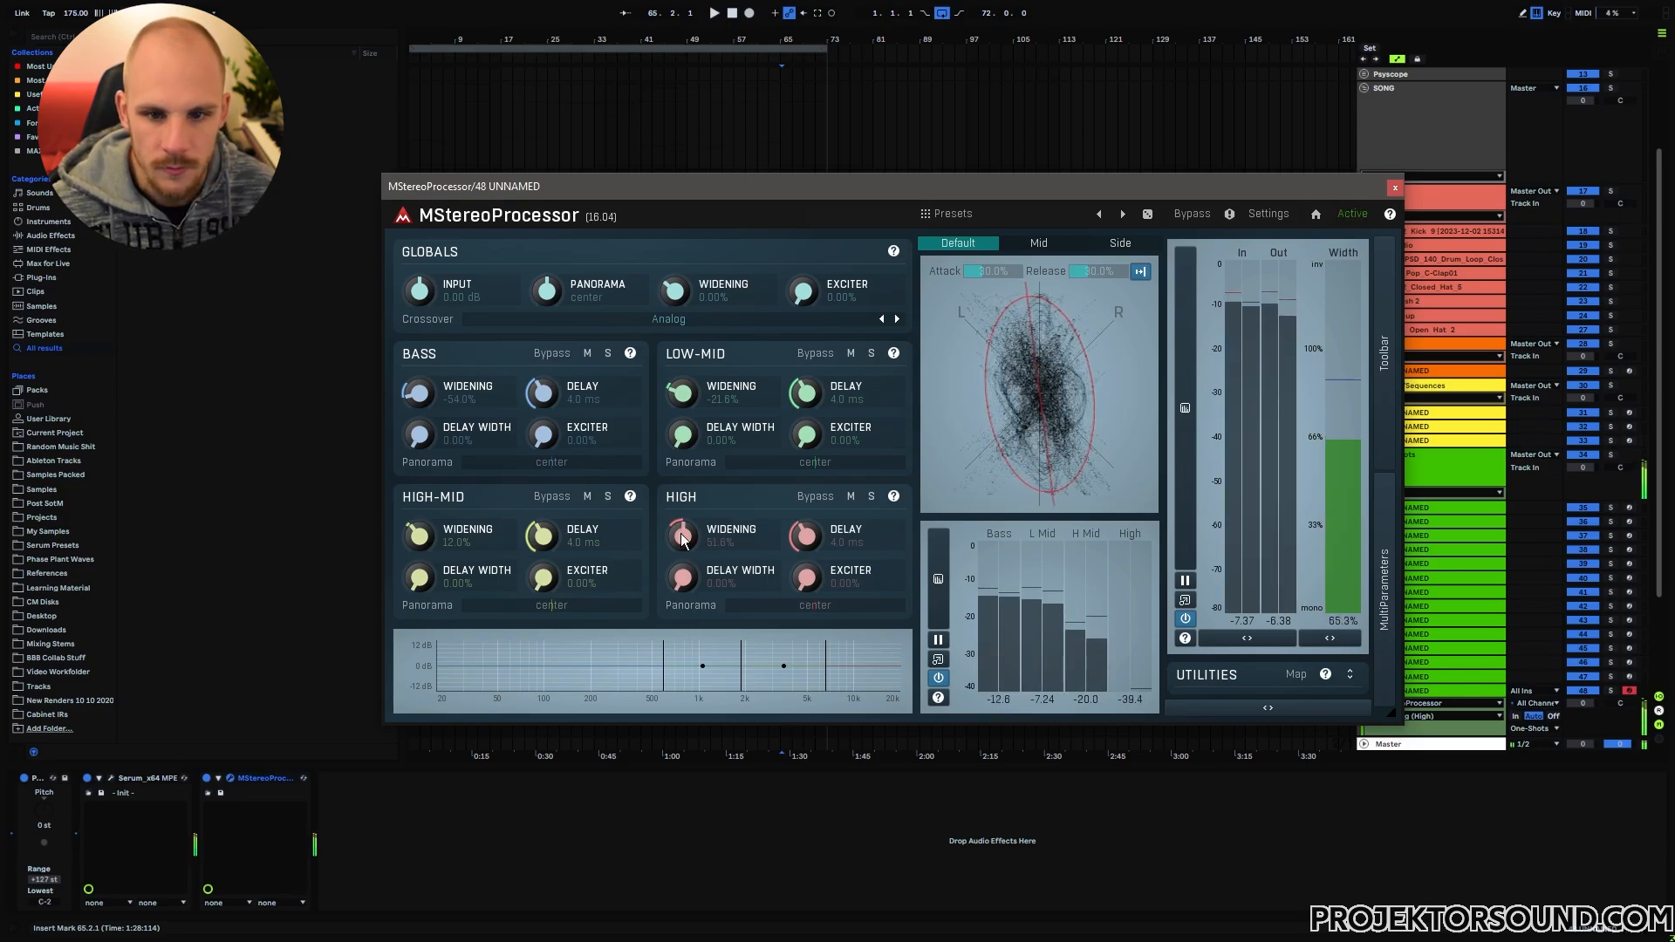
Step: Lower the bass crossover to about 500 Hz and the high crossover to about 3.5 kHz, and set global widening to 4.8%
left_click_drag(673, 292, 675, 283)
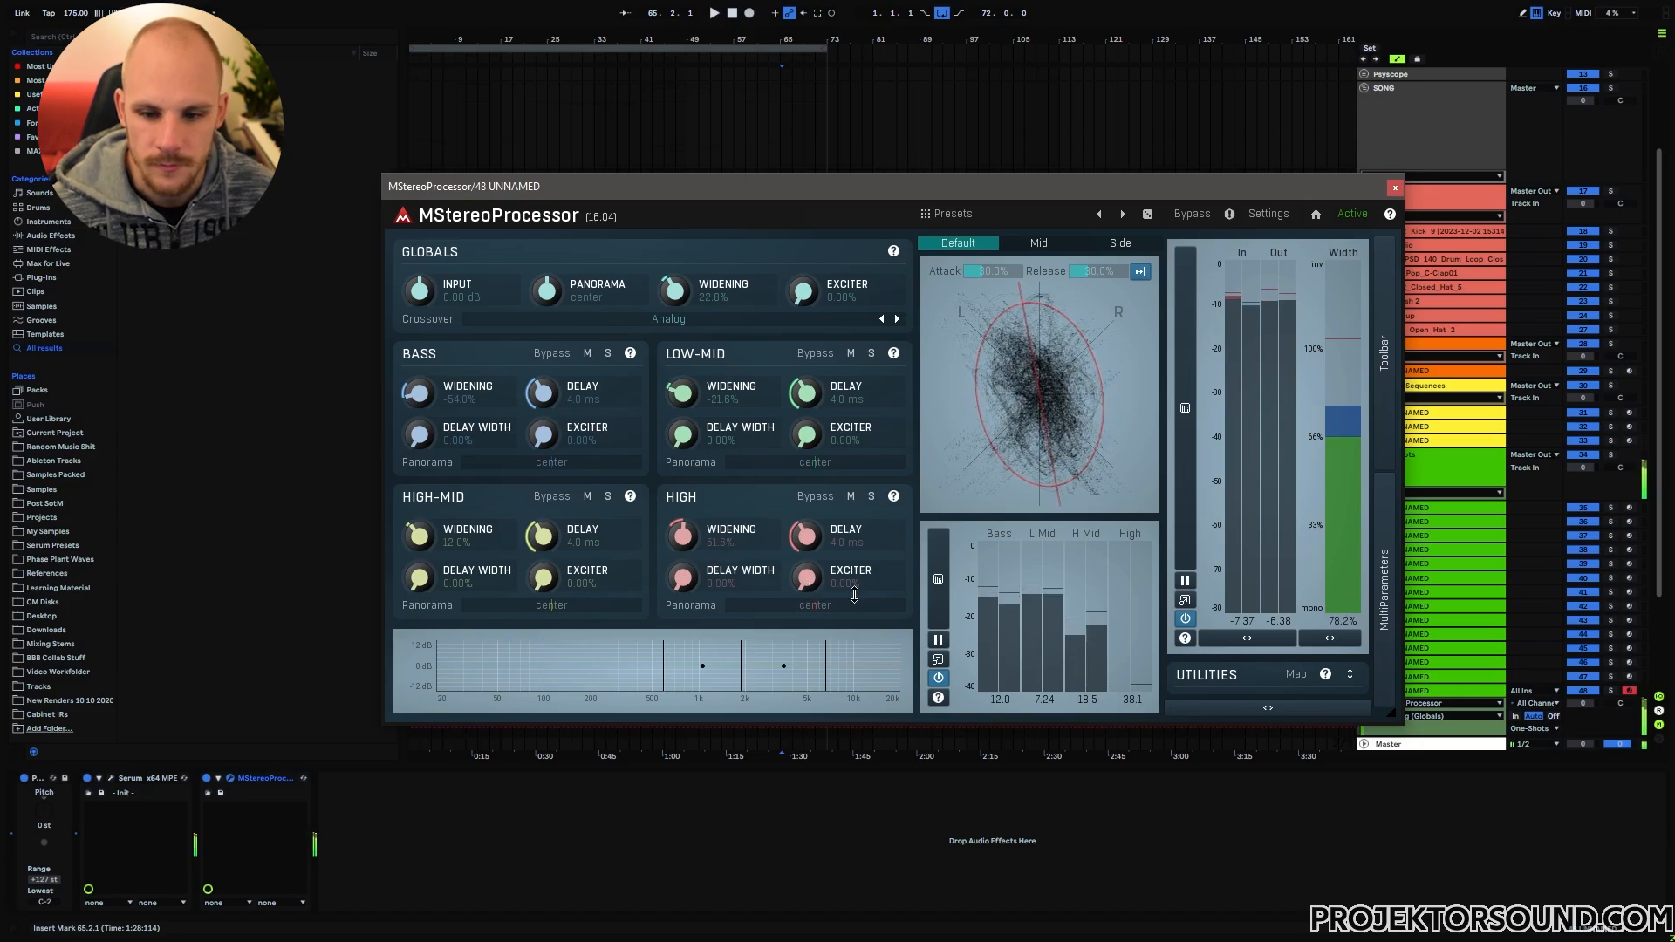
left_click_drag(828, 667, 651, 674)
left_click_drag(671, 293, 671, 310)
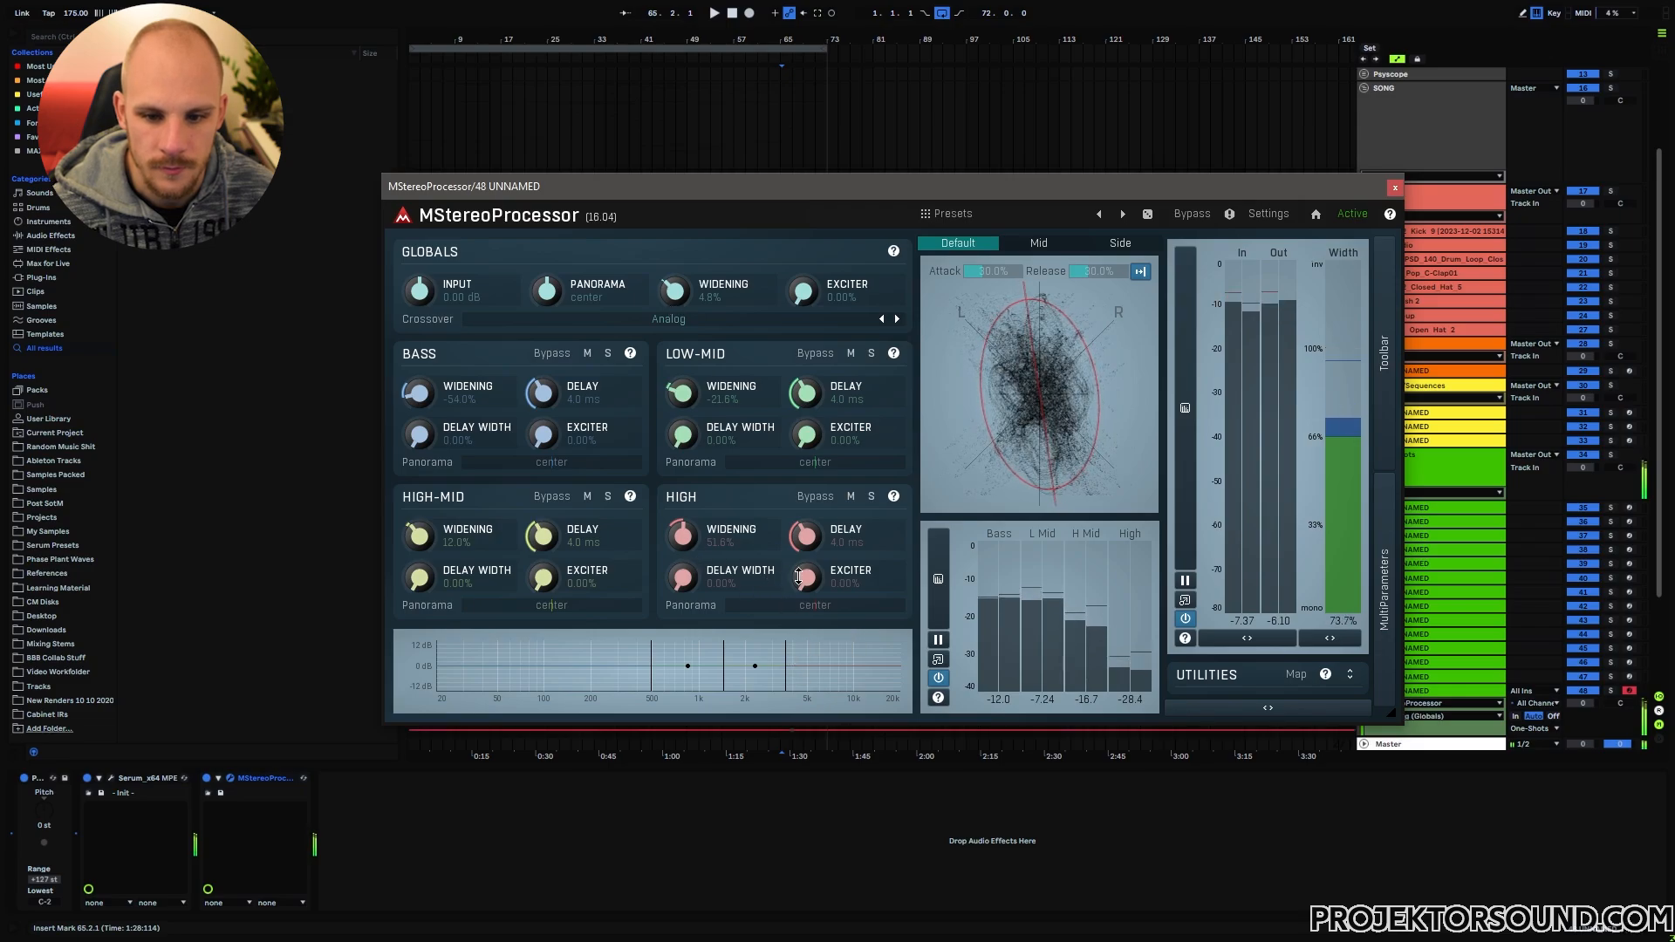
Step: Raise the High band's exciter to about 87%, boost its level by 6.21 dB and adjust its widening
left_click_drag(798, 577, 871, 676)
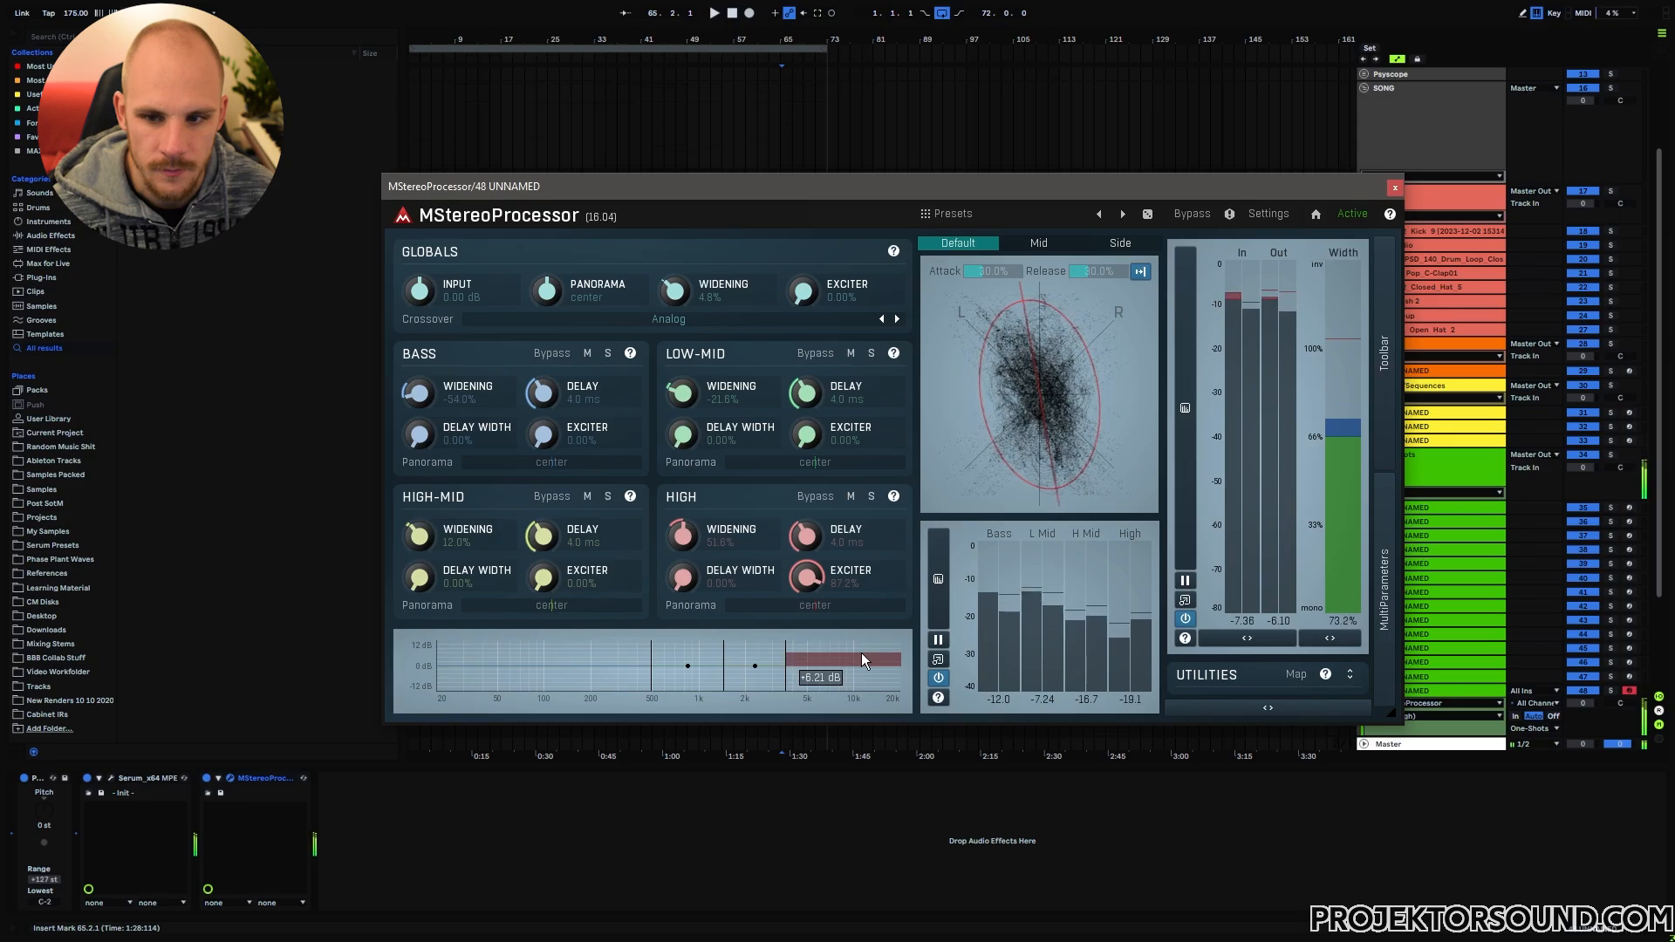
left_click_drag(685, 534, 685, 478)
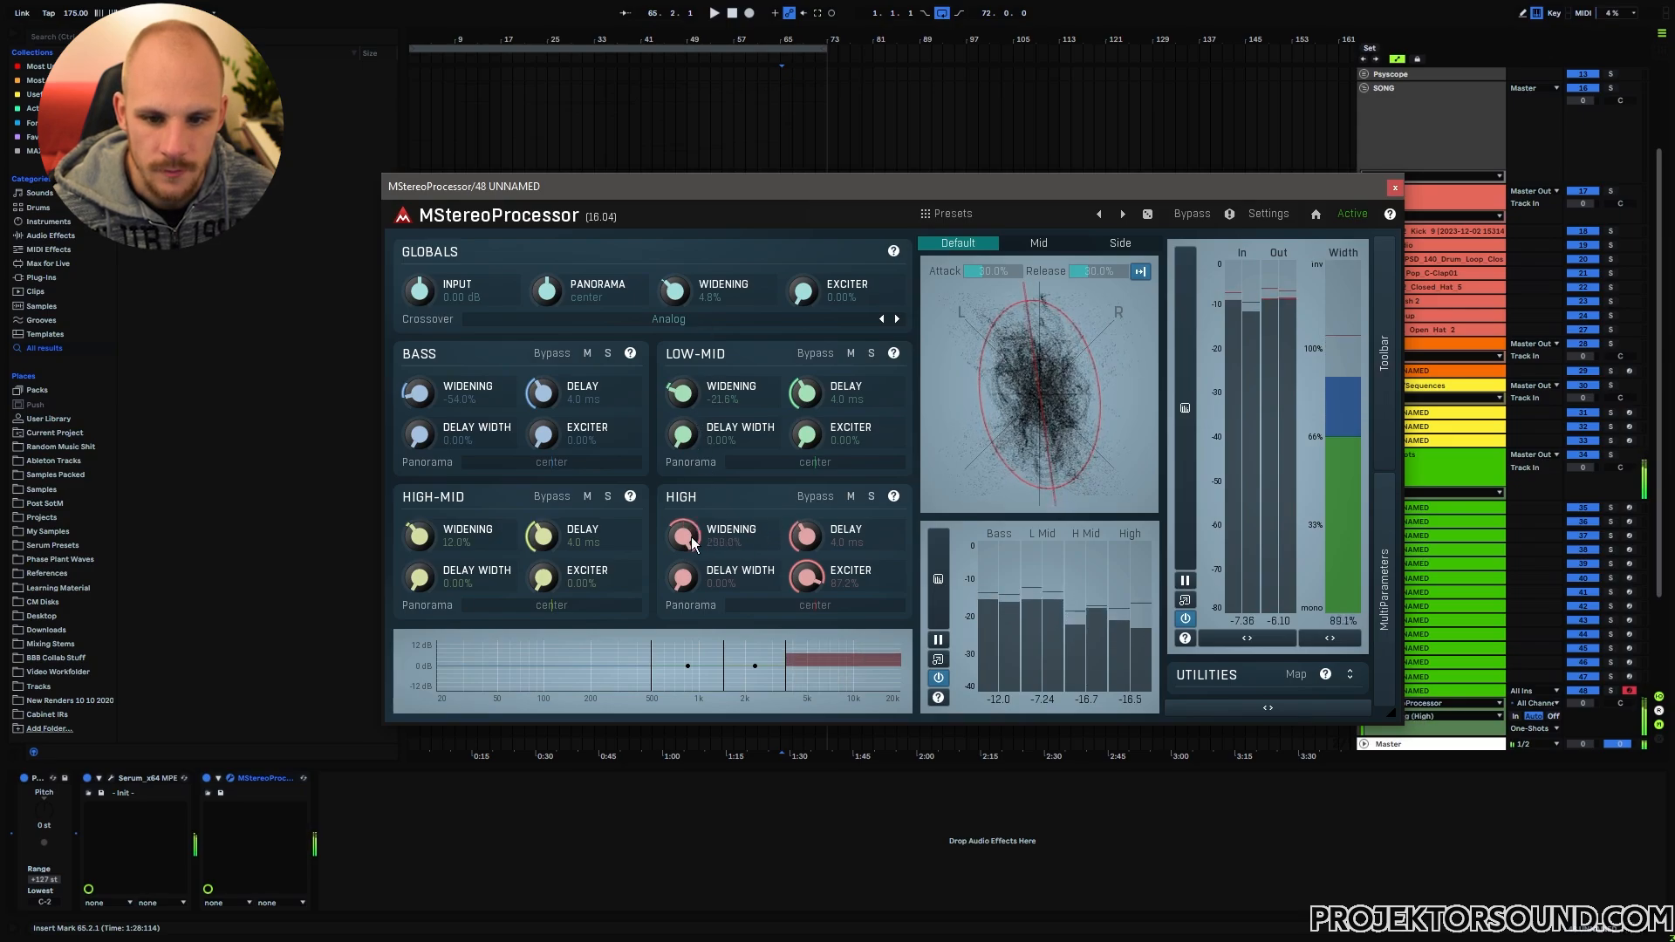
left_click_drag(691, 544, 691, 645)
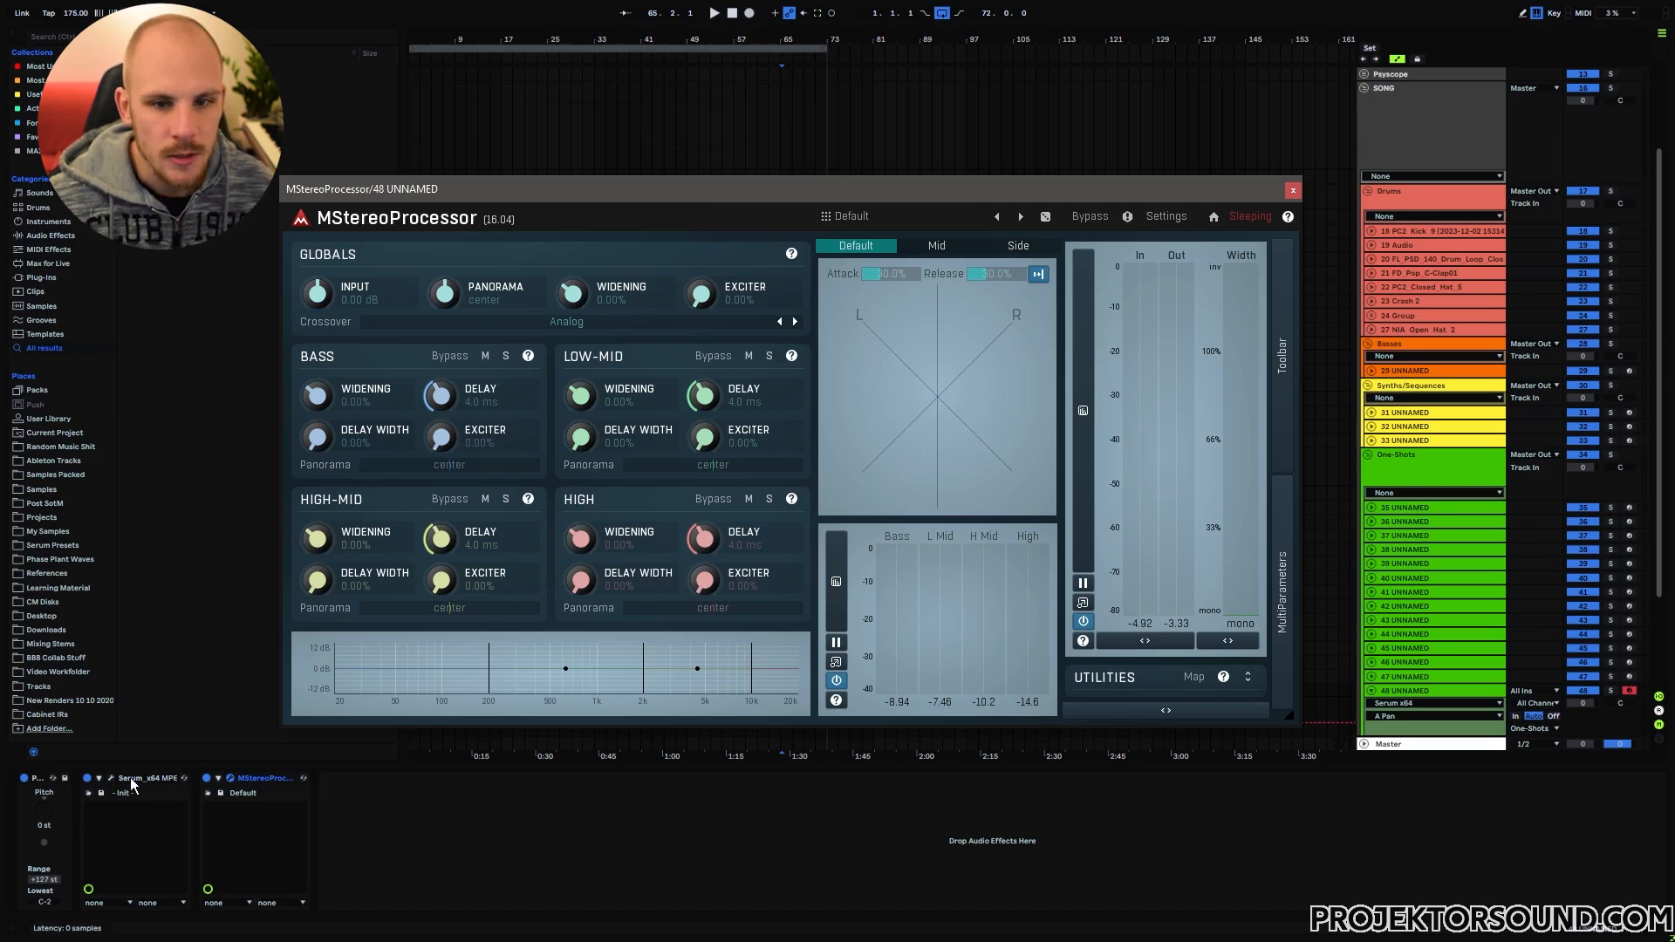
Step: Move the MStereoProcessor window aside and open Serum next to it with the stereo meter in view
left_click_drag(683, 192, 966, 206)
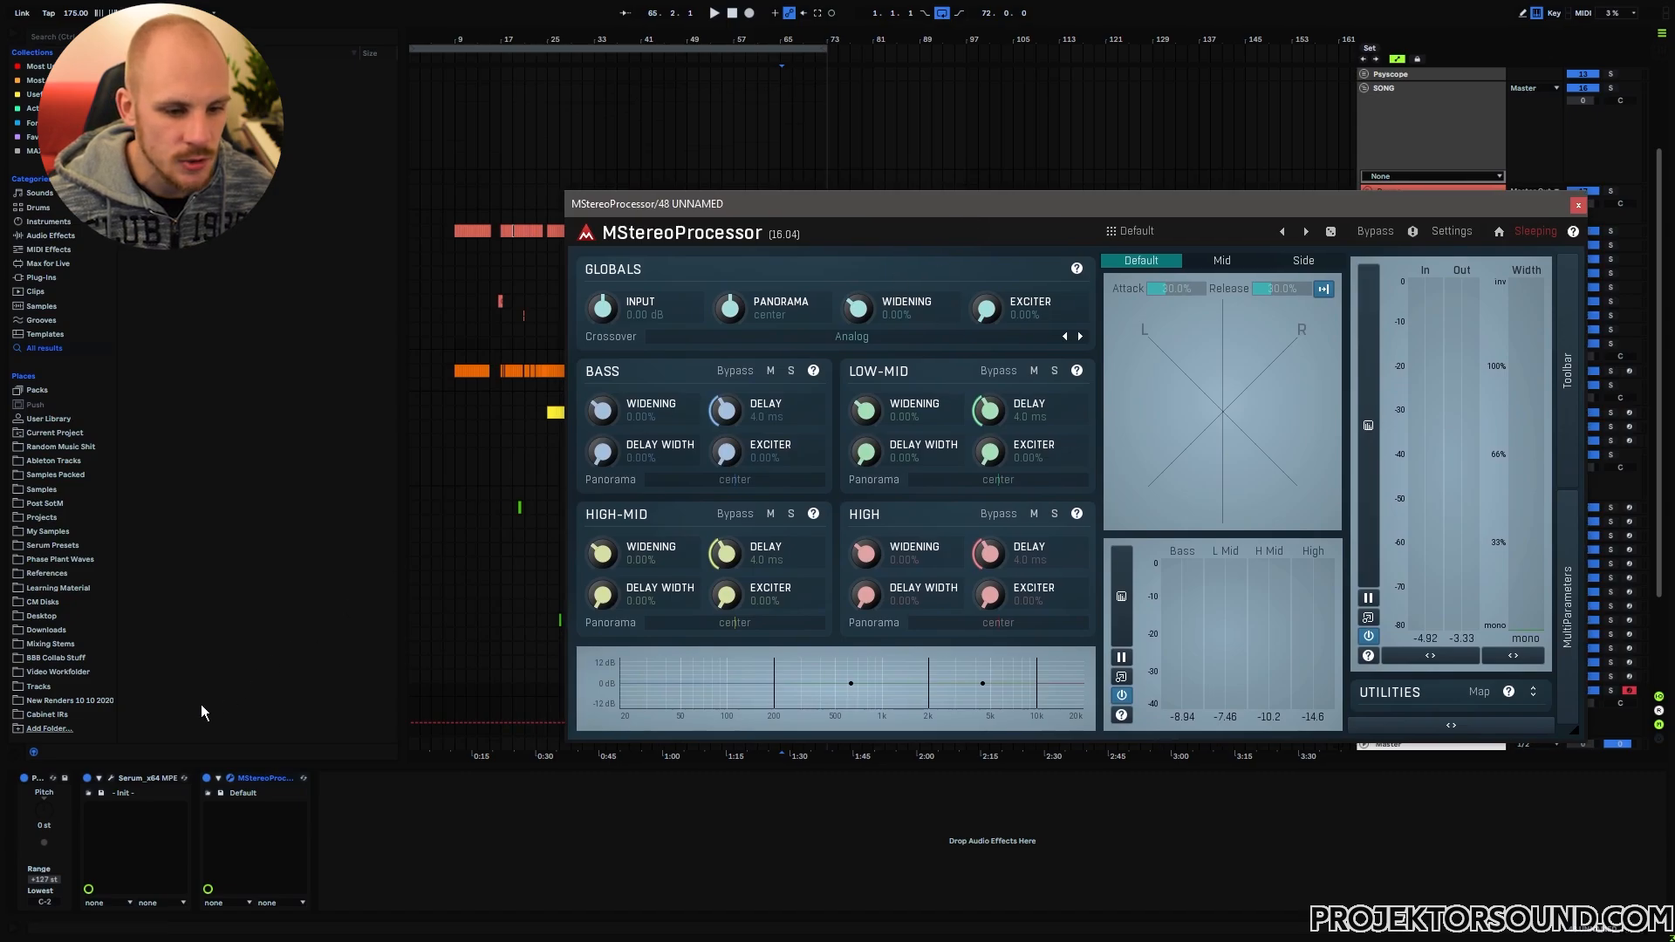
left_click(111, 777)
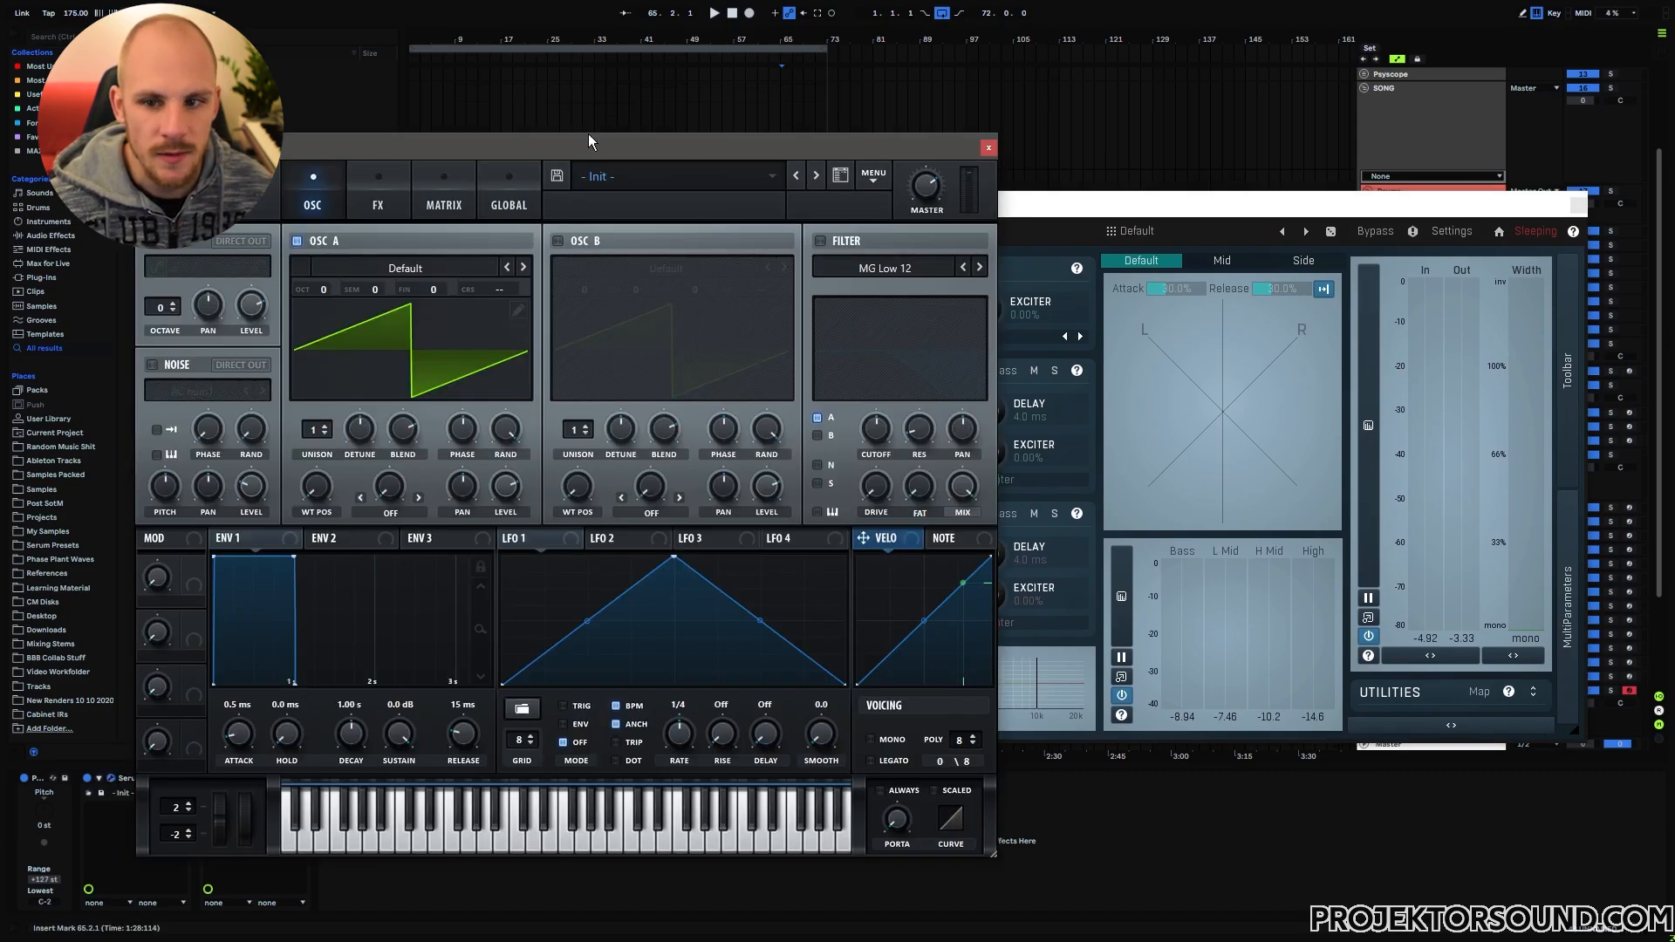
left_click_drag(588, 147, 640, 141)
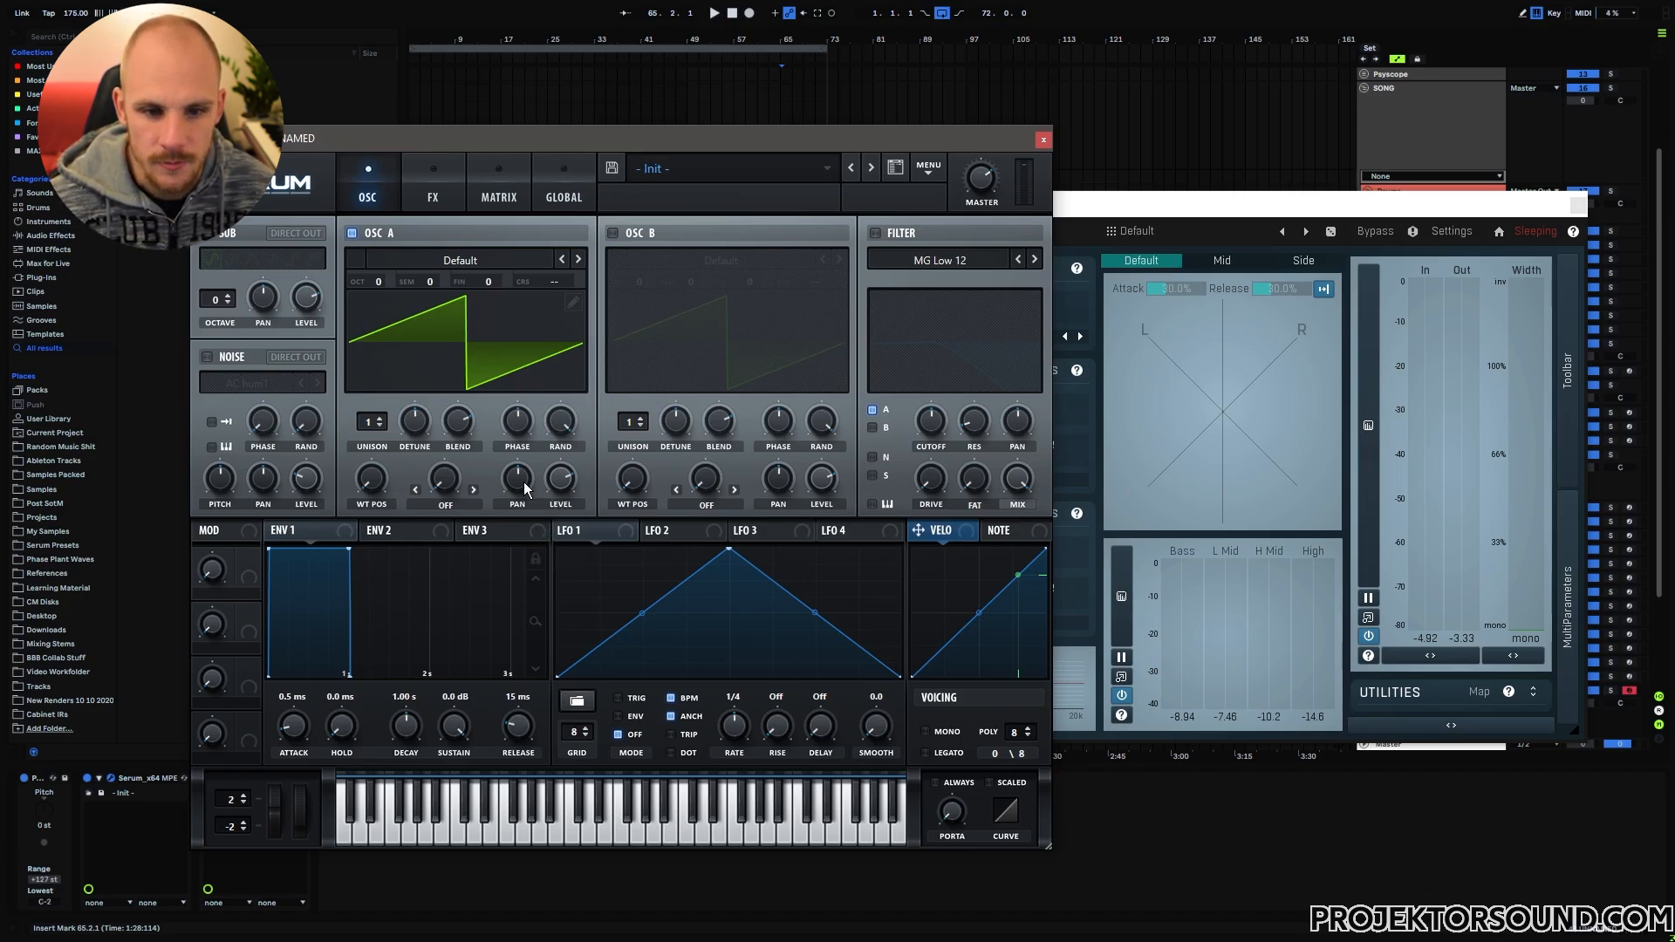
Step: Pan oscillator A hard right while watching the stereo meter, recentre it, and close the MStereoProcessor window
left_click_drag(526, 490, 866, 387)
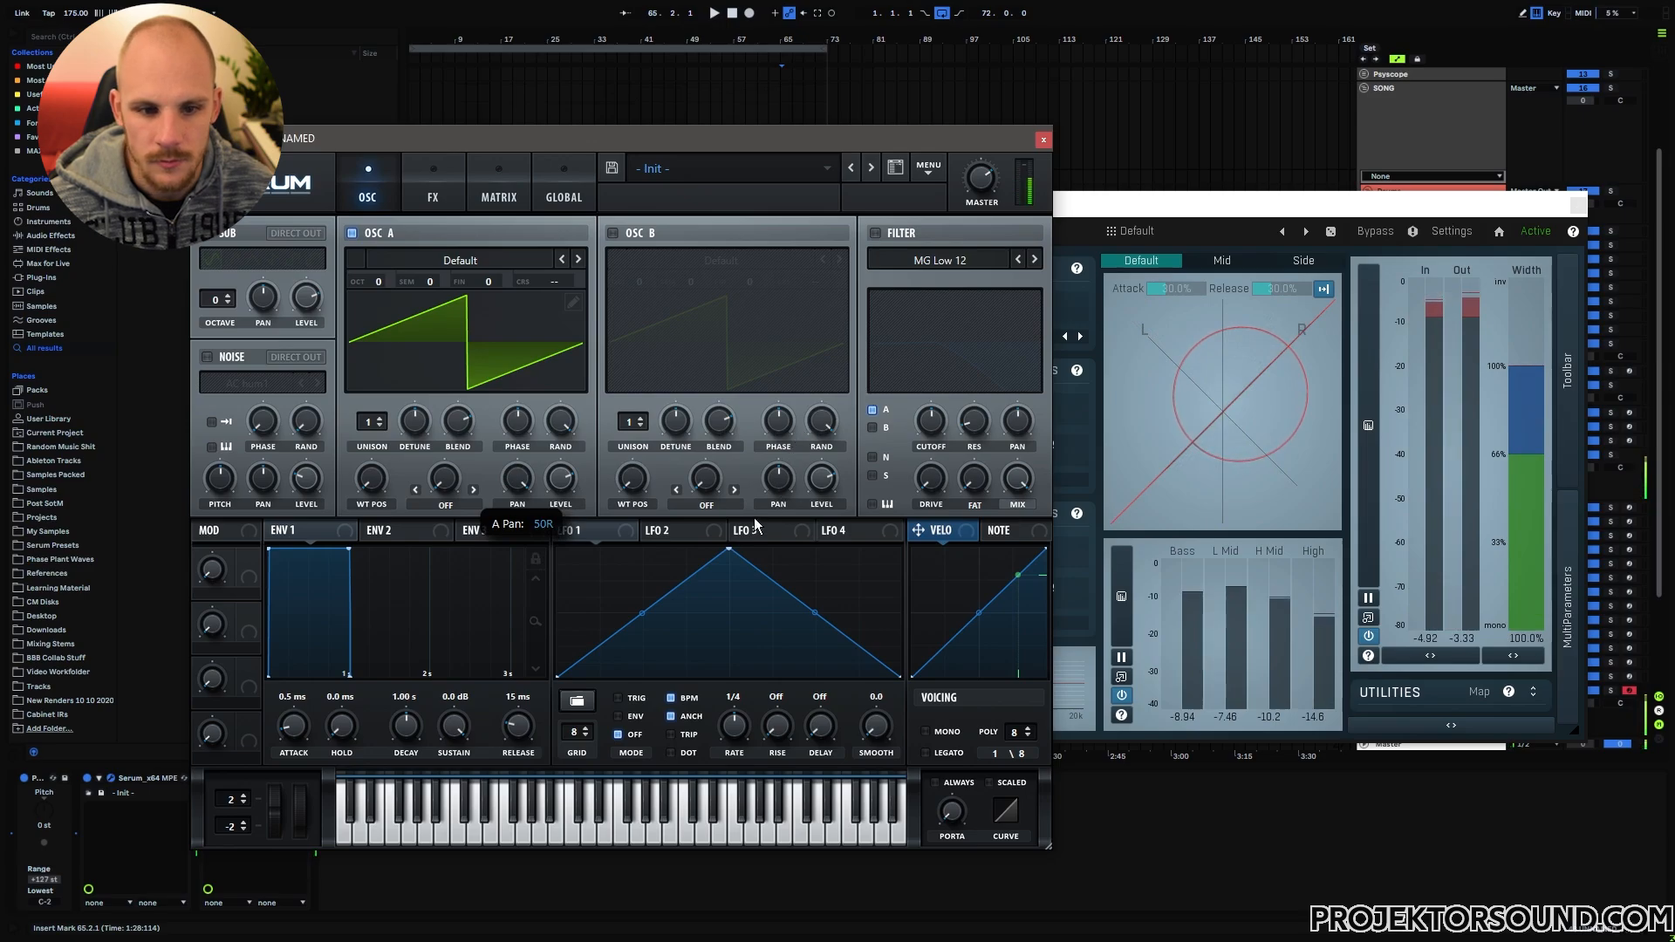
left_click_drag(755, 523, 634, 591)
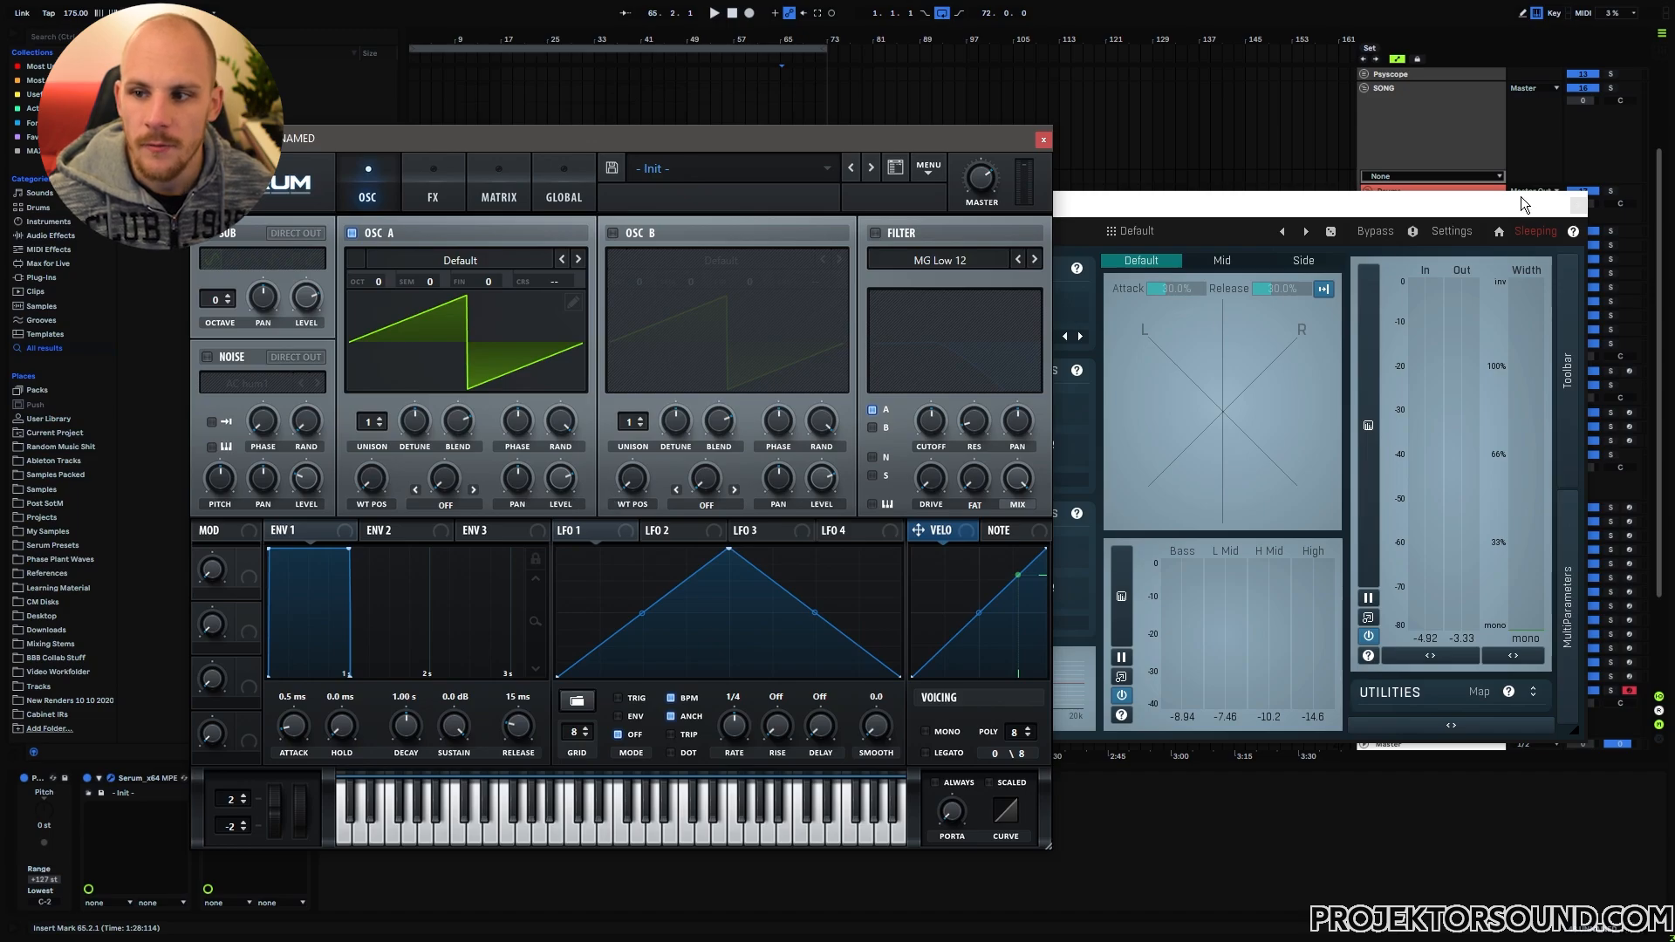
left_click(1576, 205)
left_click(1575, 206)
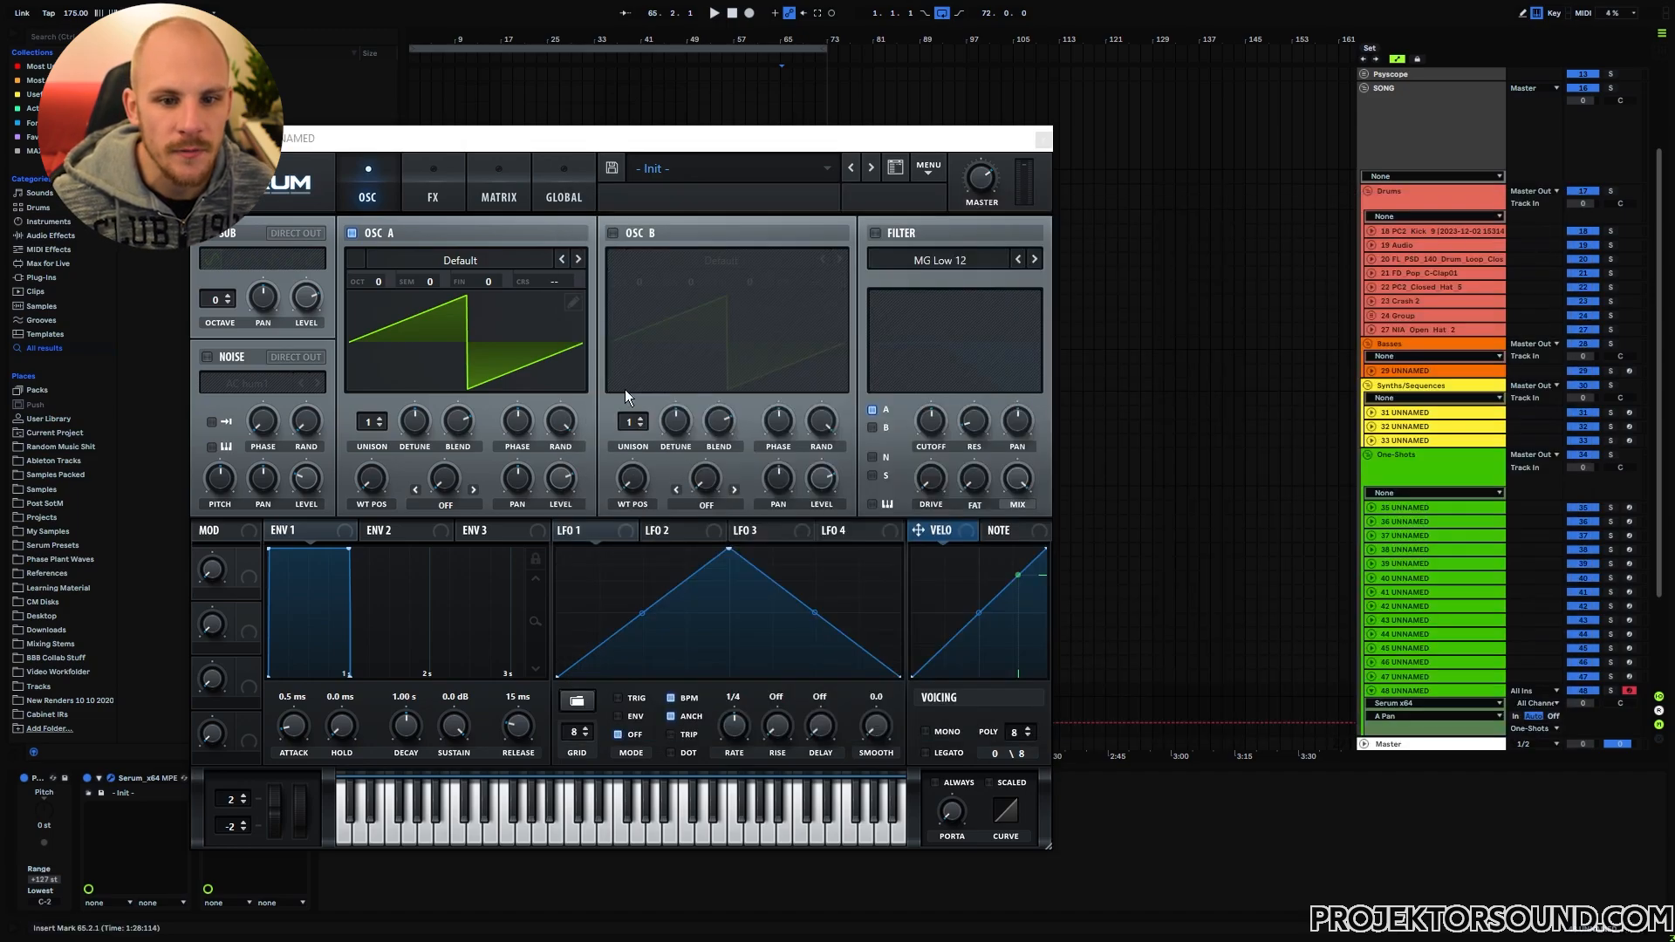
Step: In oscillator A's wavetable editor, clear the harmonics from bin 16 up, remove the four lowest bins and taper the upper edge
left_click(582, 260)
right_click(348, 268)
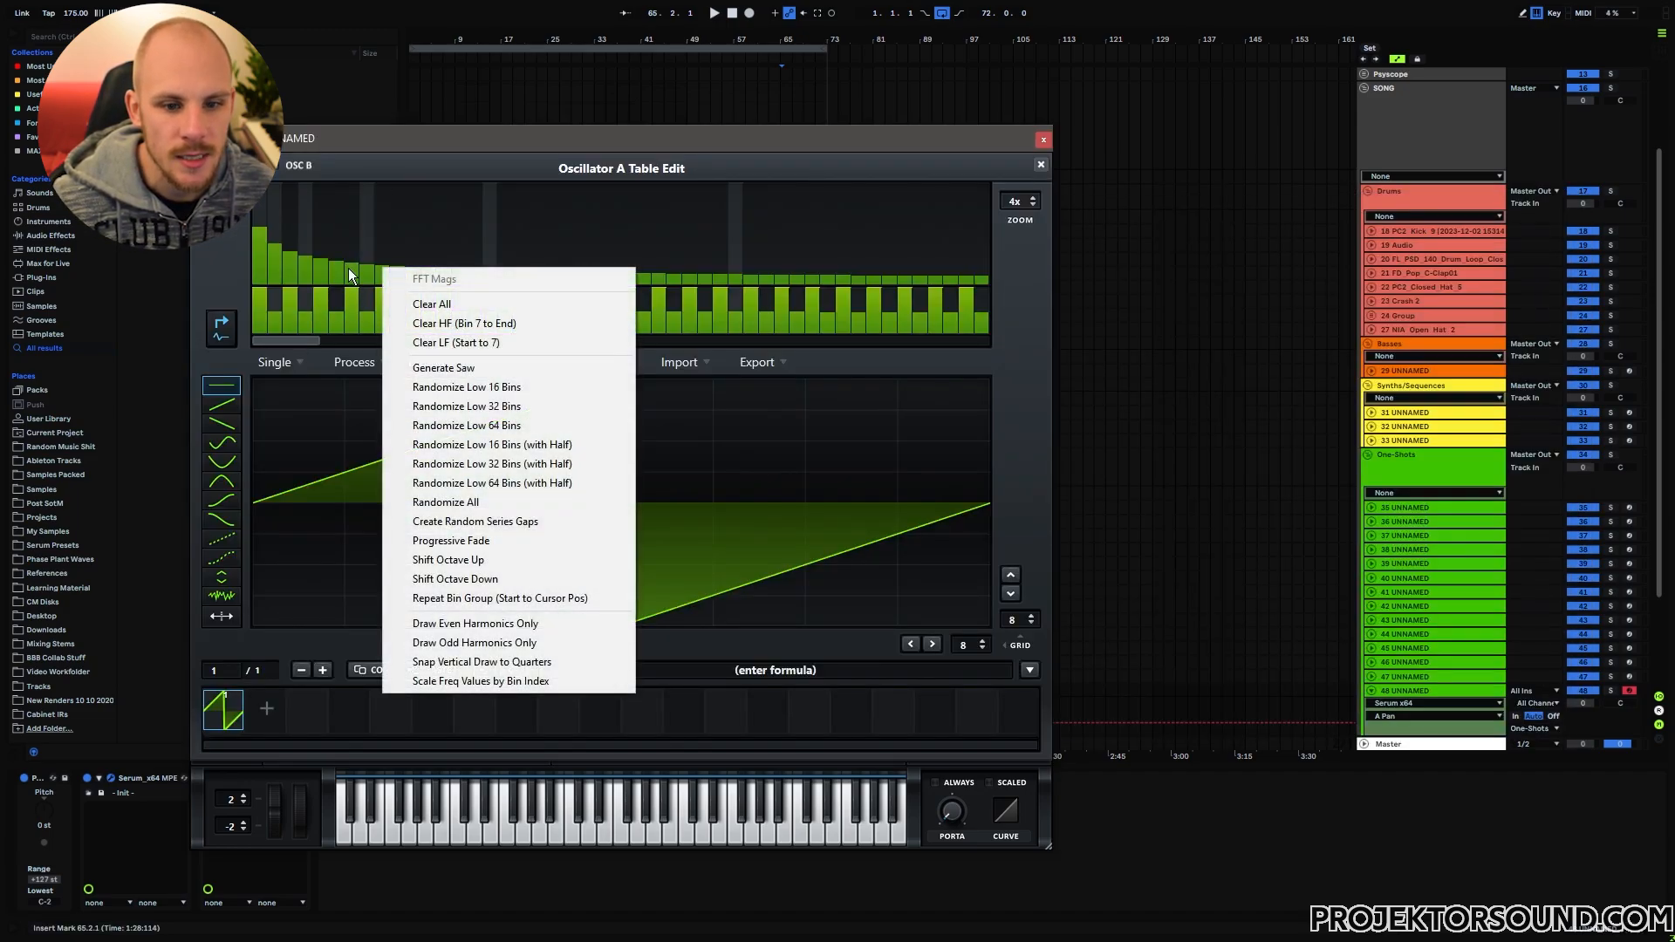
left_click(551, 365)
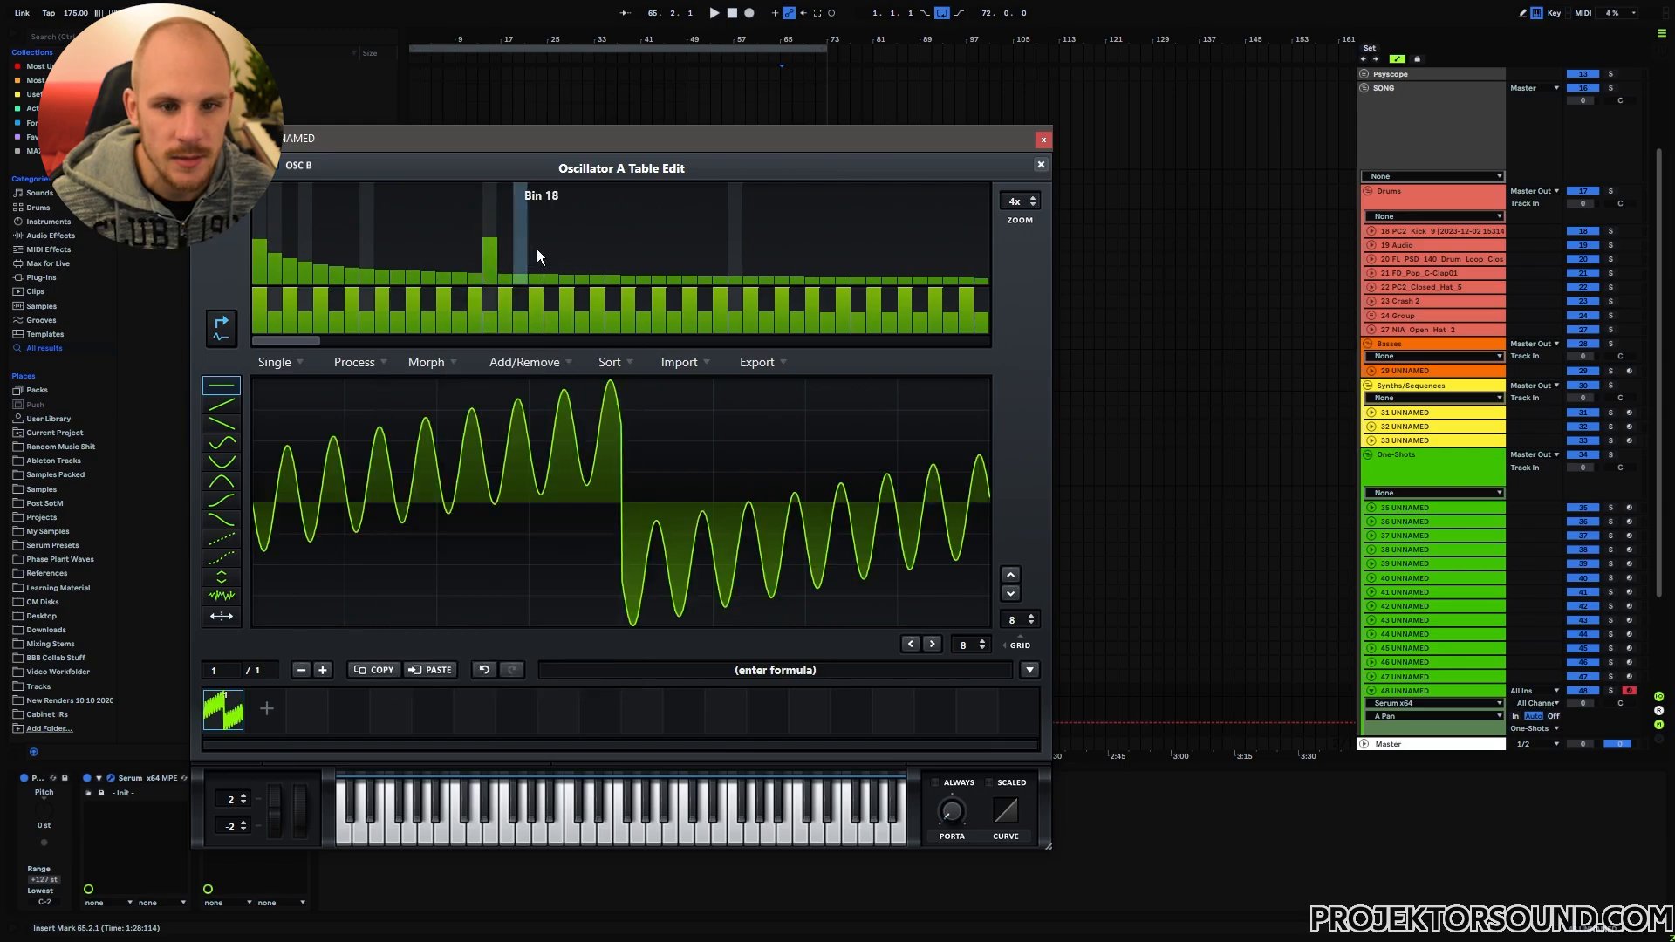
left_click(494, 275)
right_click(499, 274)
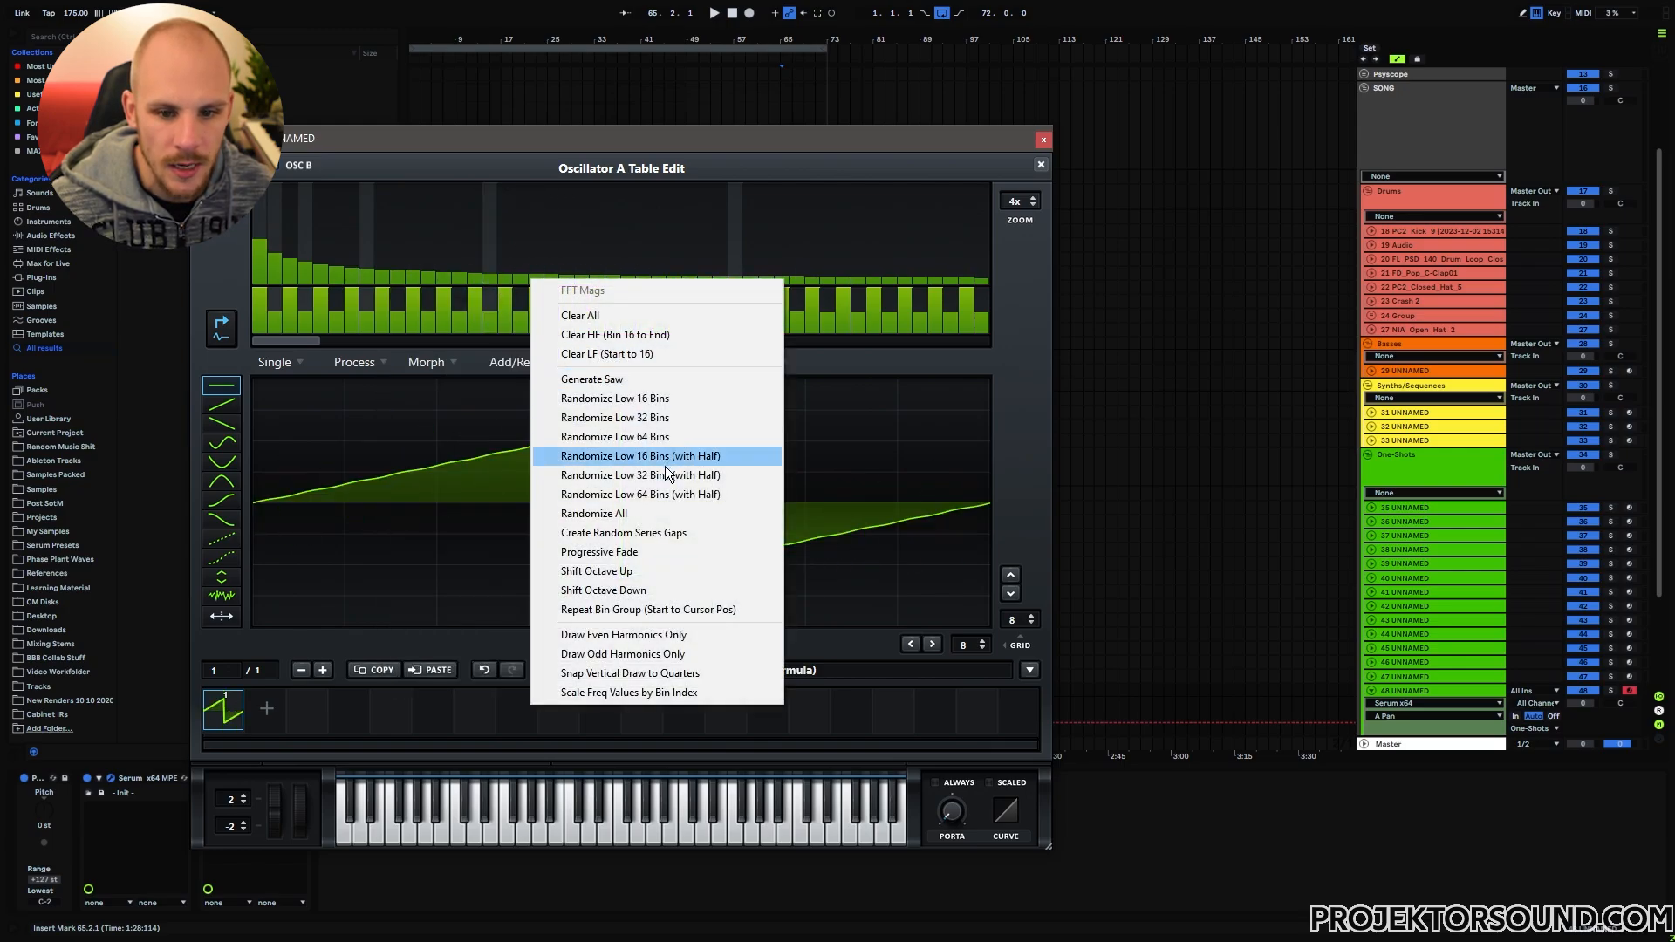
left_click(625, 338)
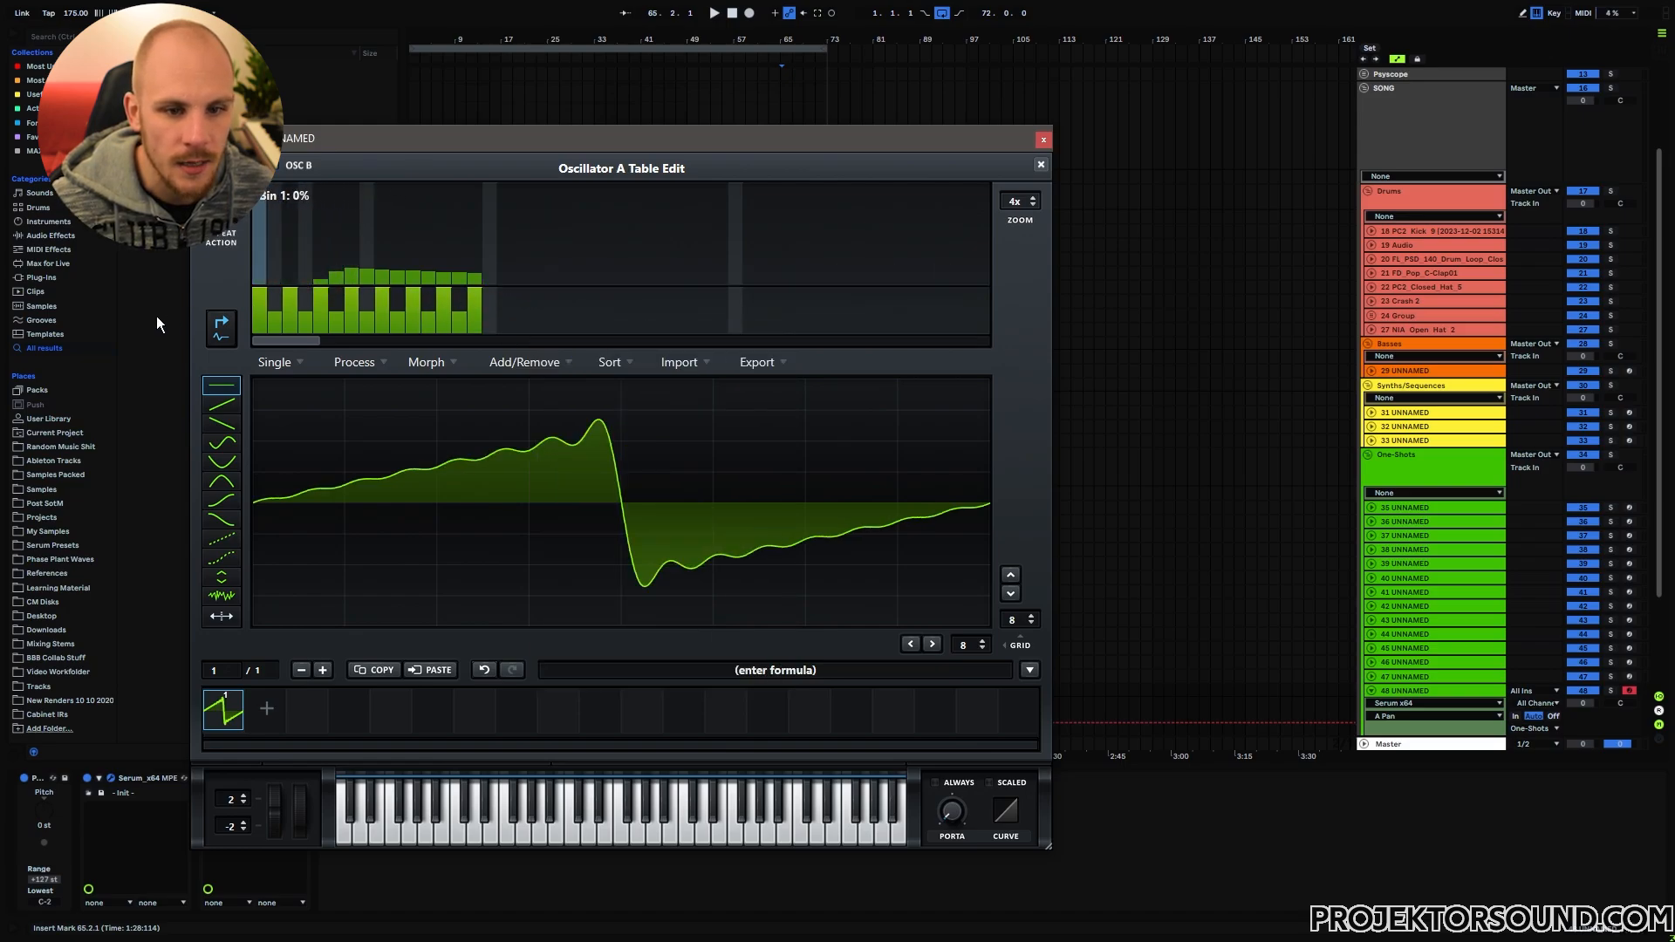
left_click_drag(257, 285, 321, 277)
left_click_drag(489, 284, 511, 281)
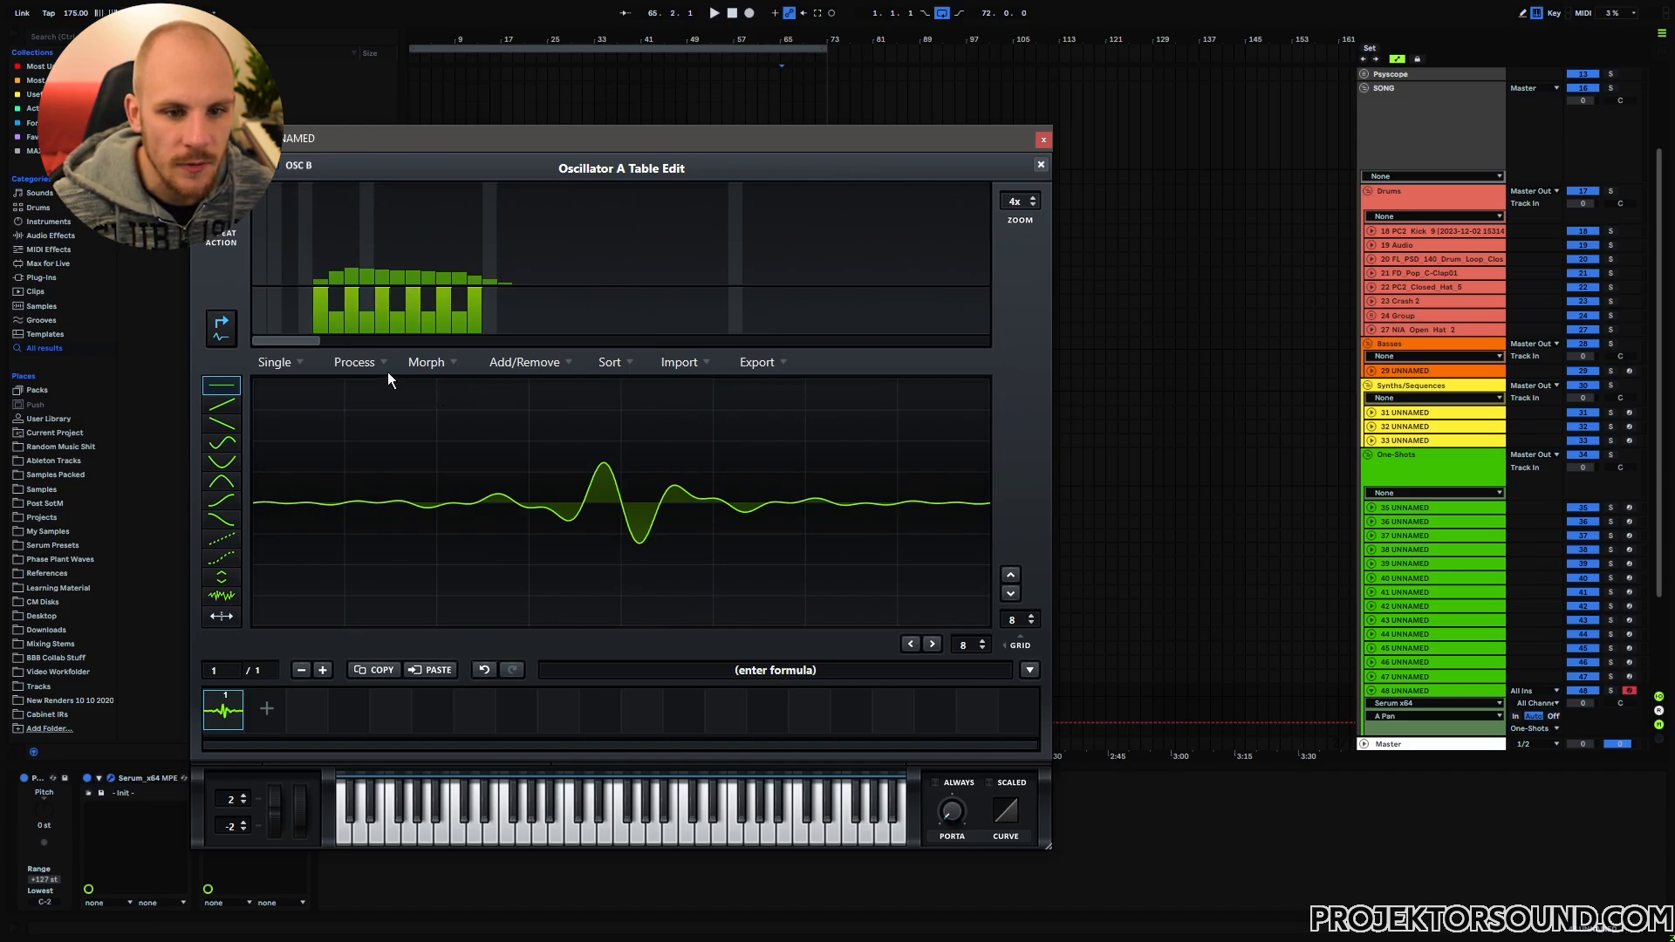
Step: Normalize oscillator A's edited waveform to full amplitude and close the wavetable editor
left_click(358, 362)
left_click(489, 385)
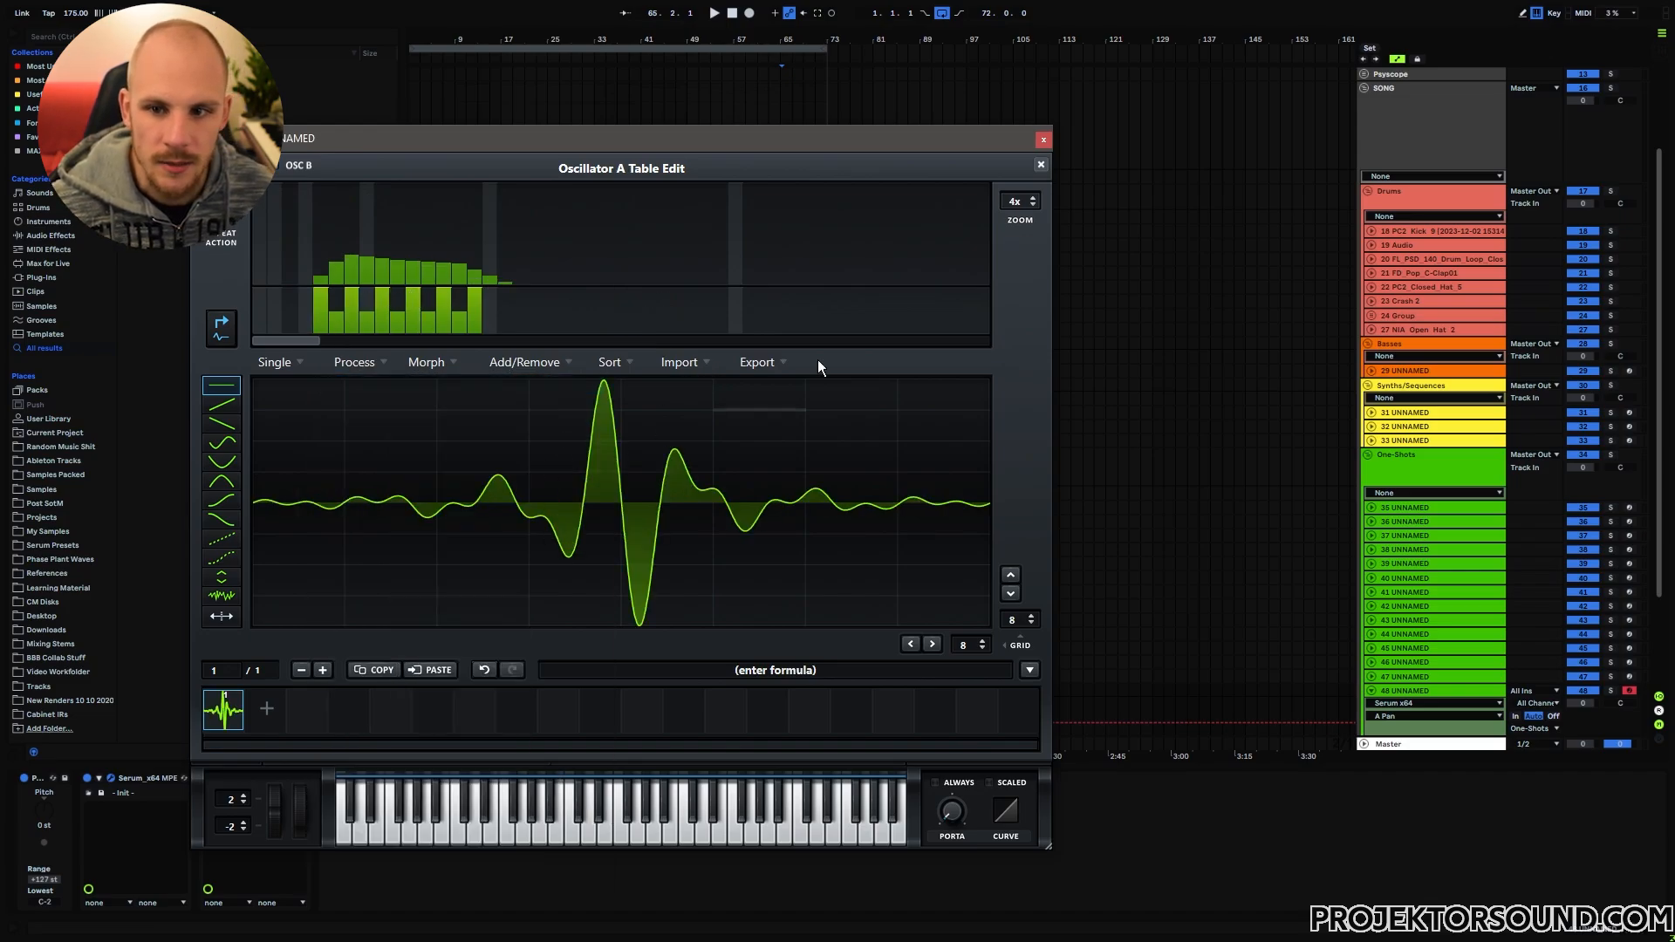
left_click(1041, 164)
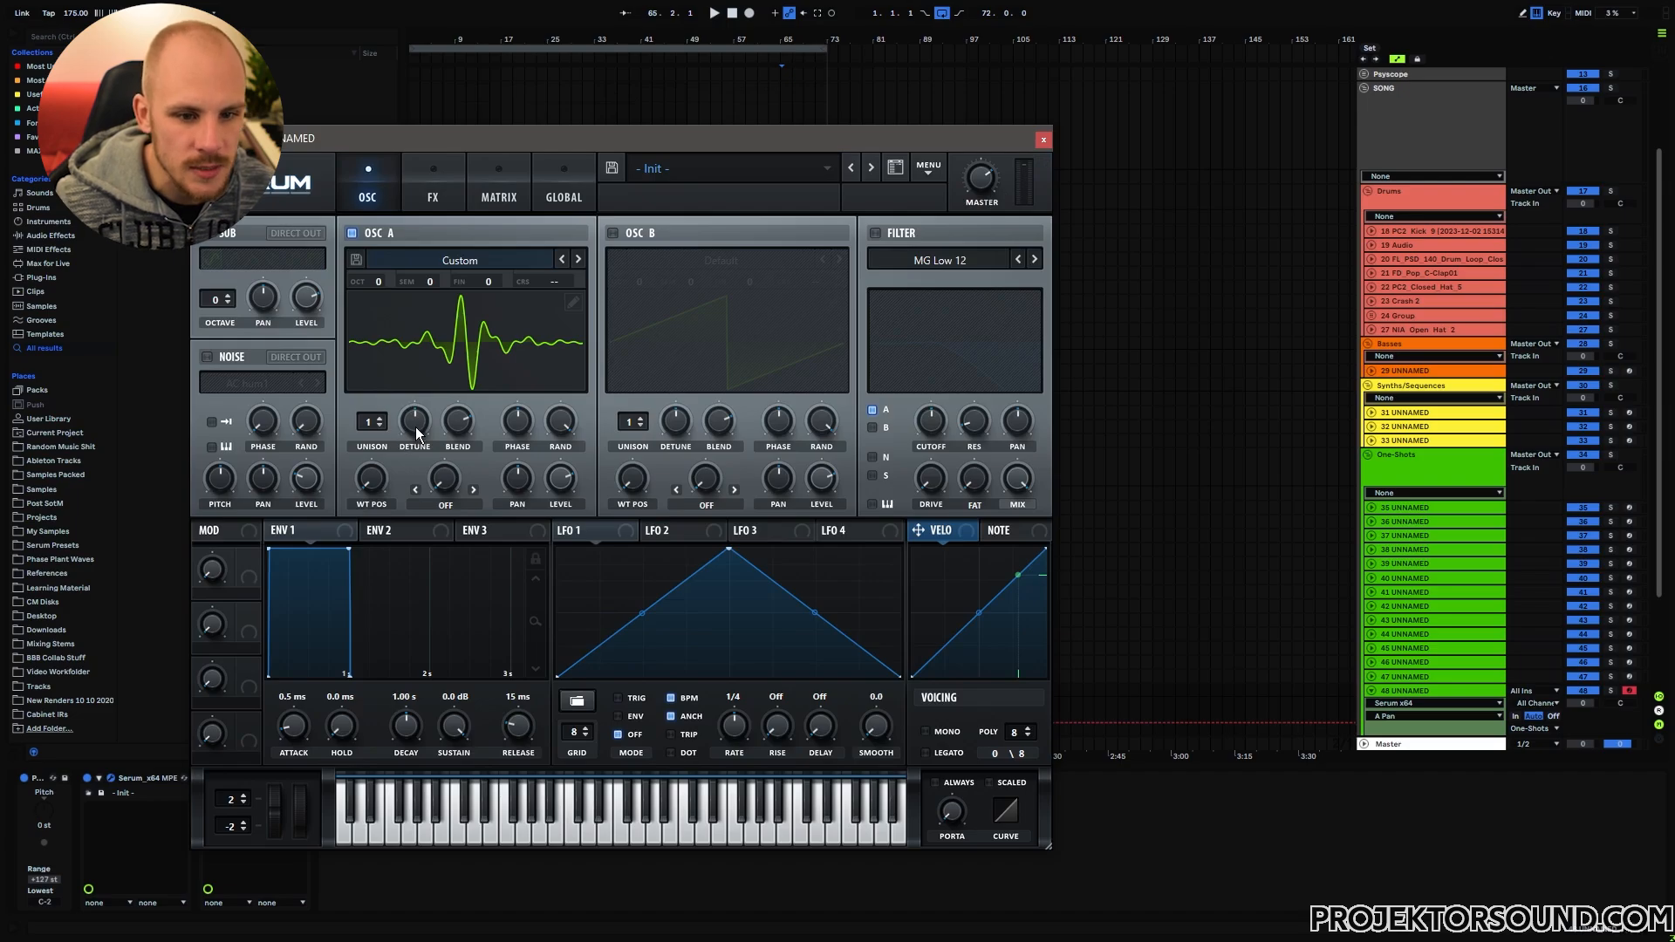
Step: Set oscillator A's unison to 9 voices and adjust its detune while playing a test note an octave lower
left_click_drag(370, 422, 433, 412)
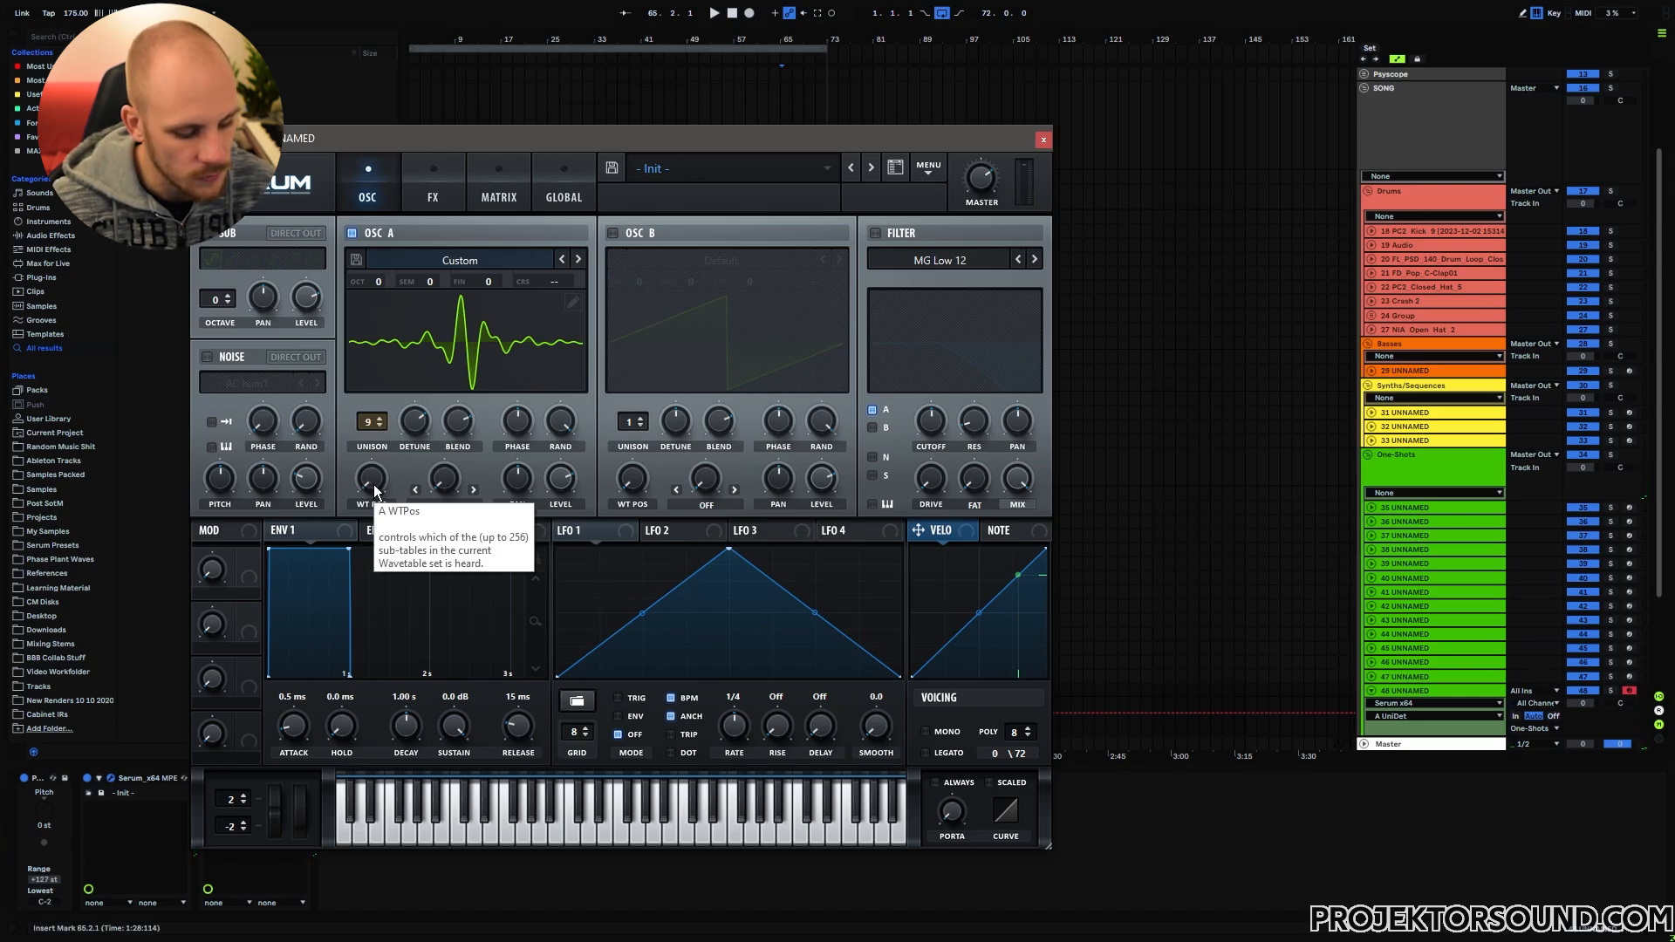
key("z")
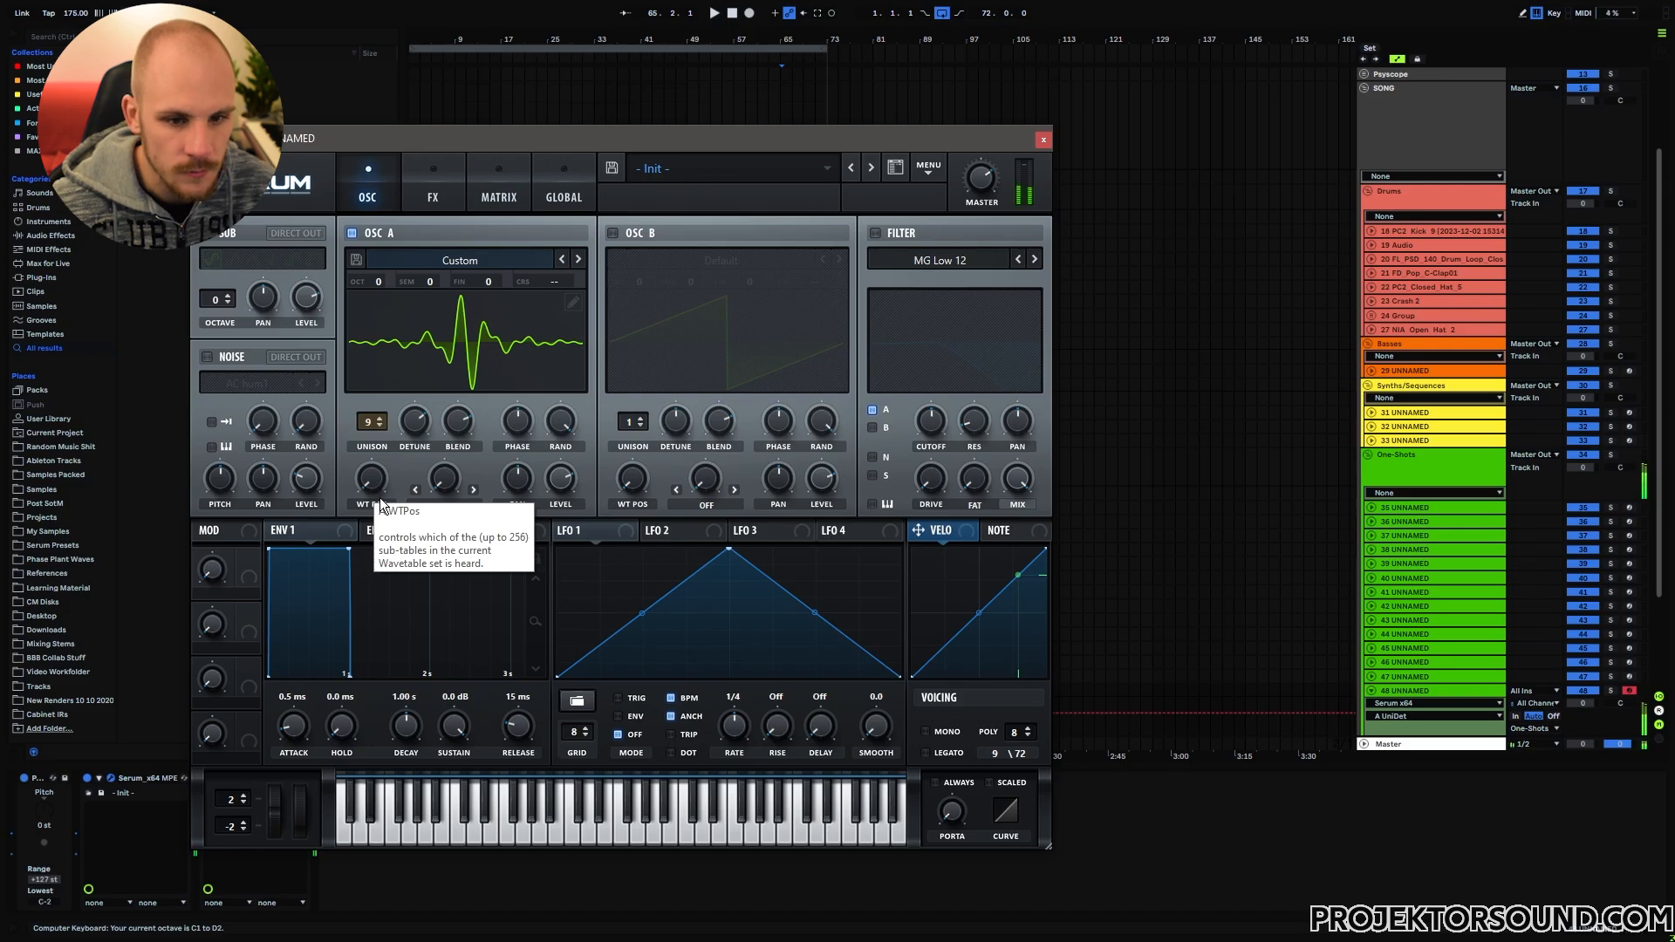
left_click_drag(418, 436, 452, 424)
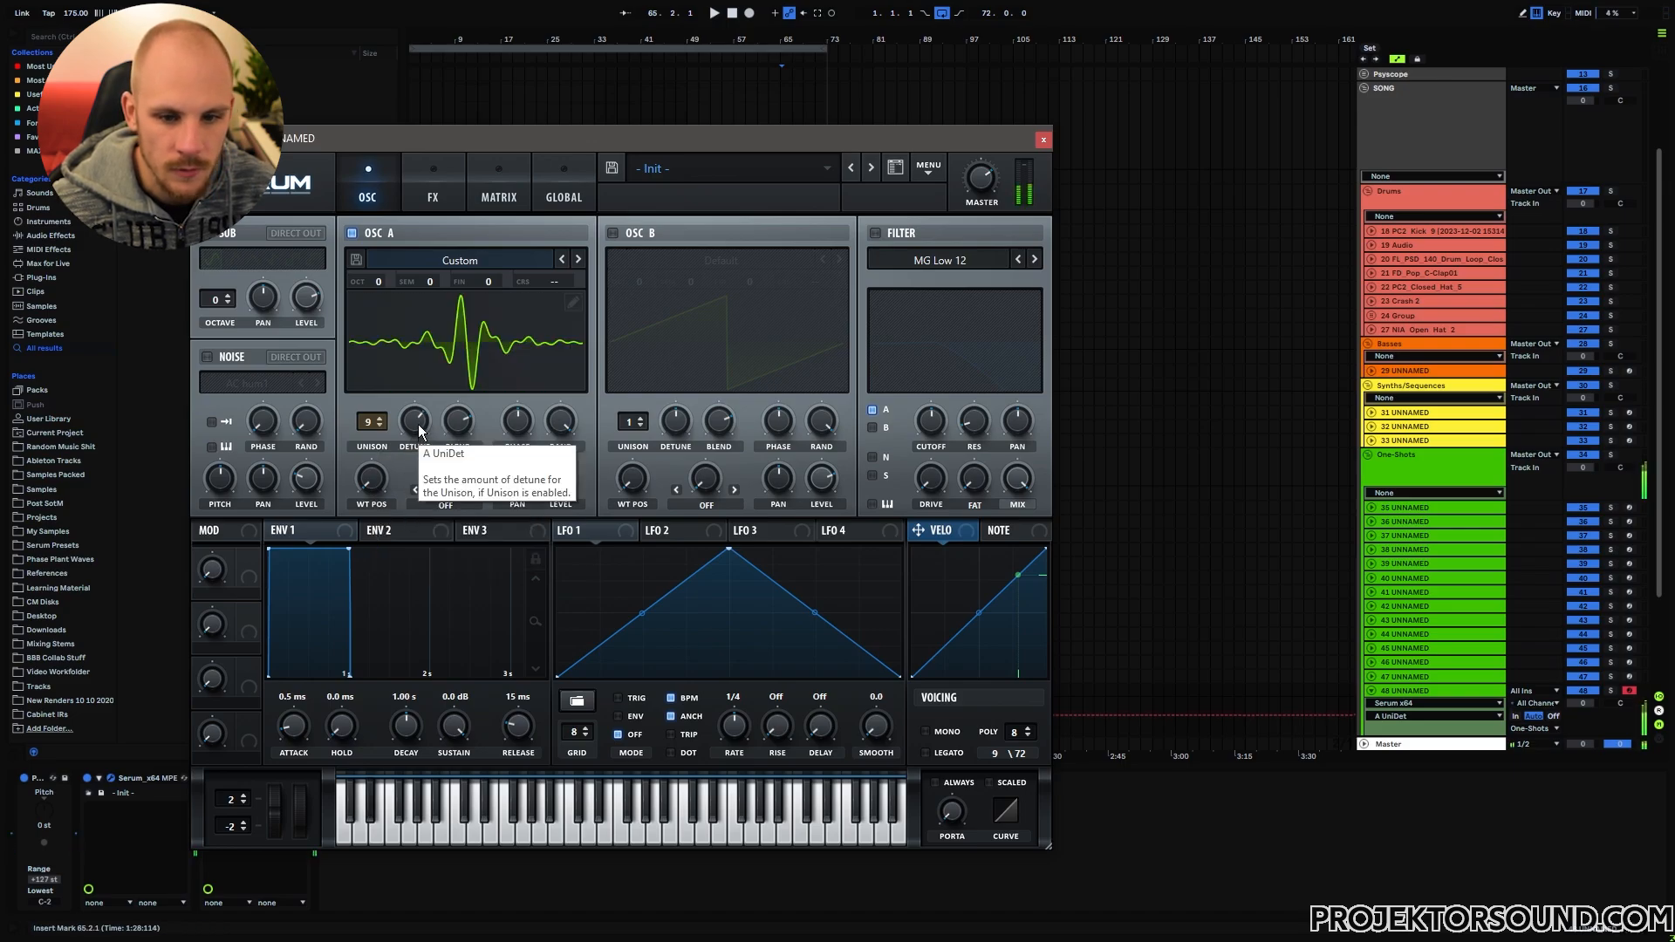
Step: Assign LFO 1 to oscillator A's detune with an amount of 24 and slow the LFO rate to 4 bar
left_click_drag(562, 531, 545, 534)
left_click_drag(420, 422, 404, 421)
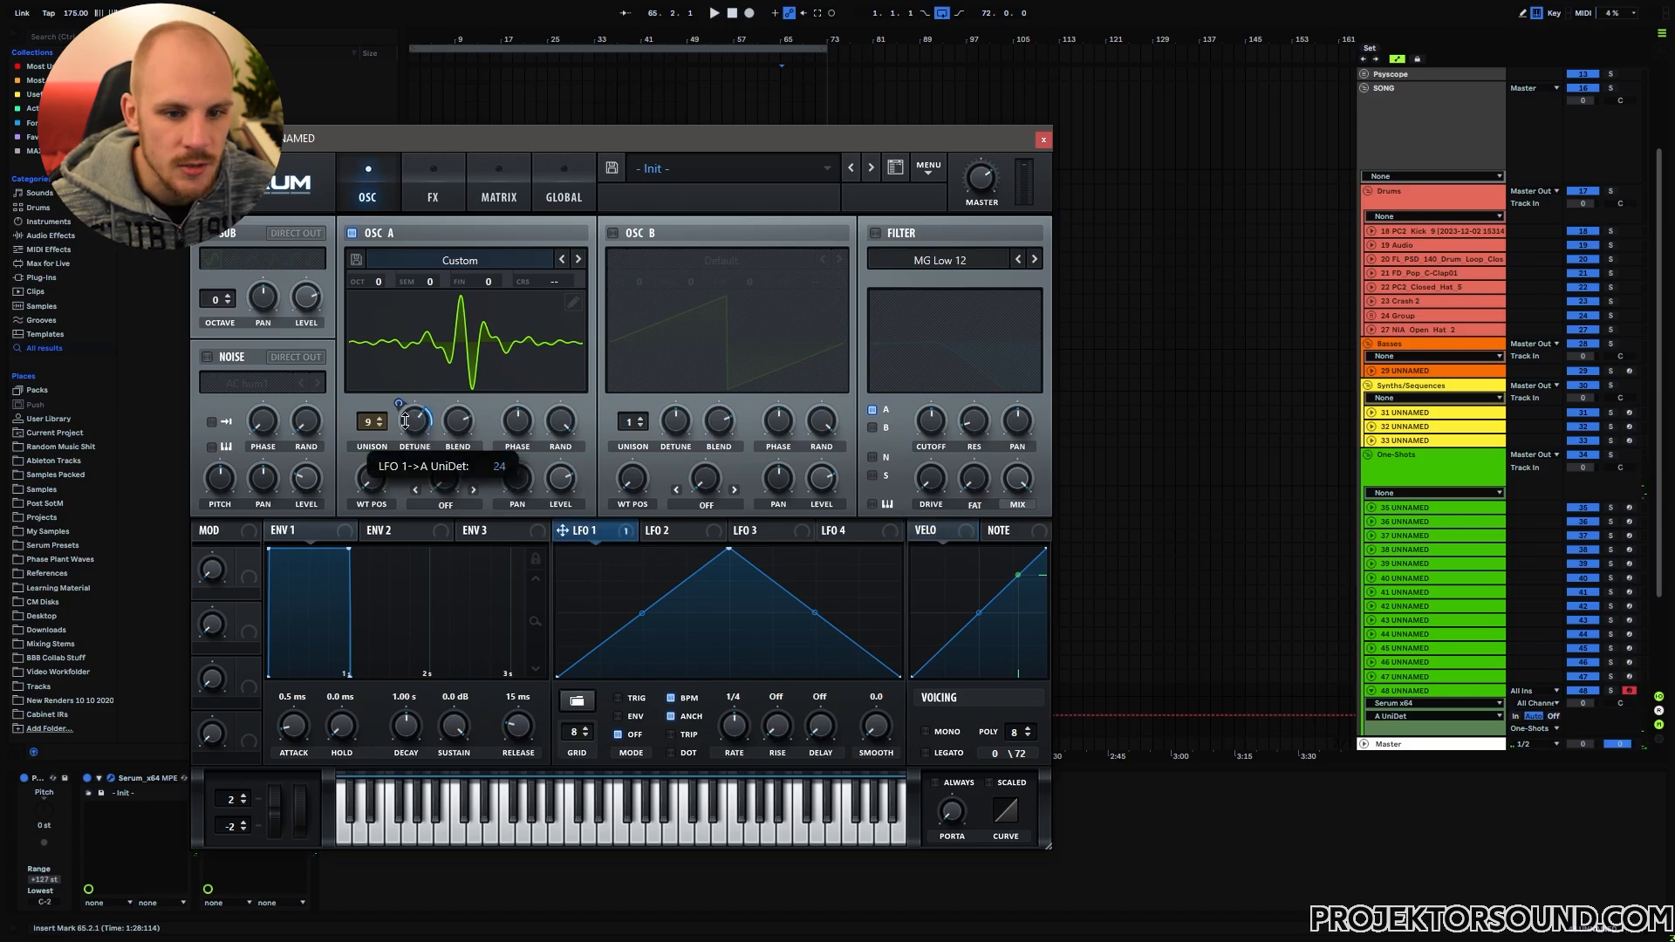
left_click_drag(734, 725, 730, 763)
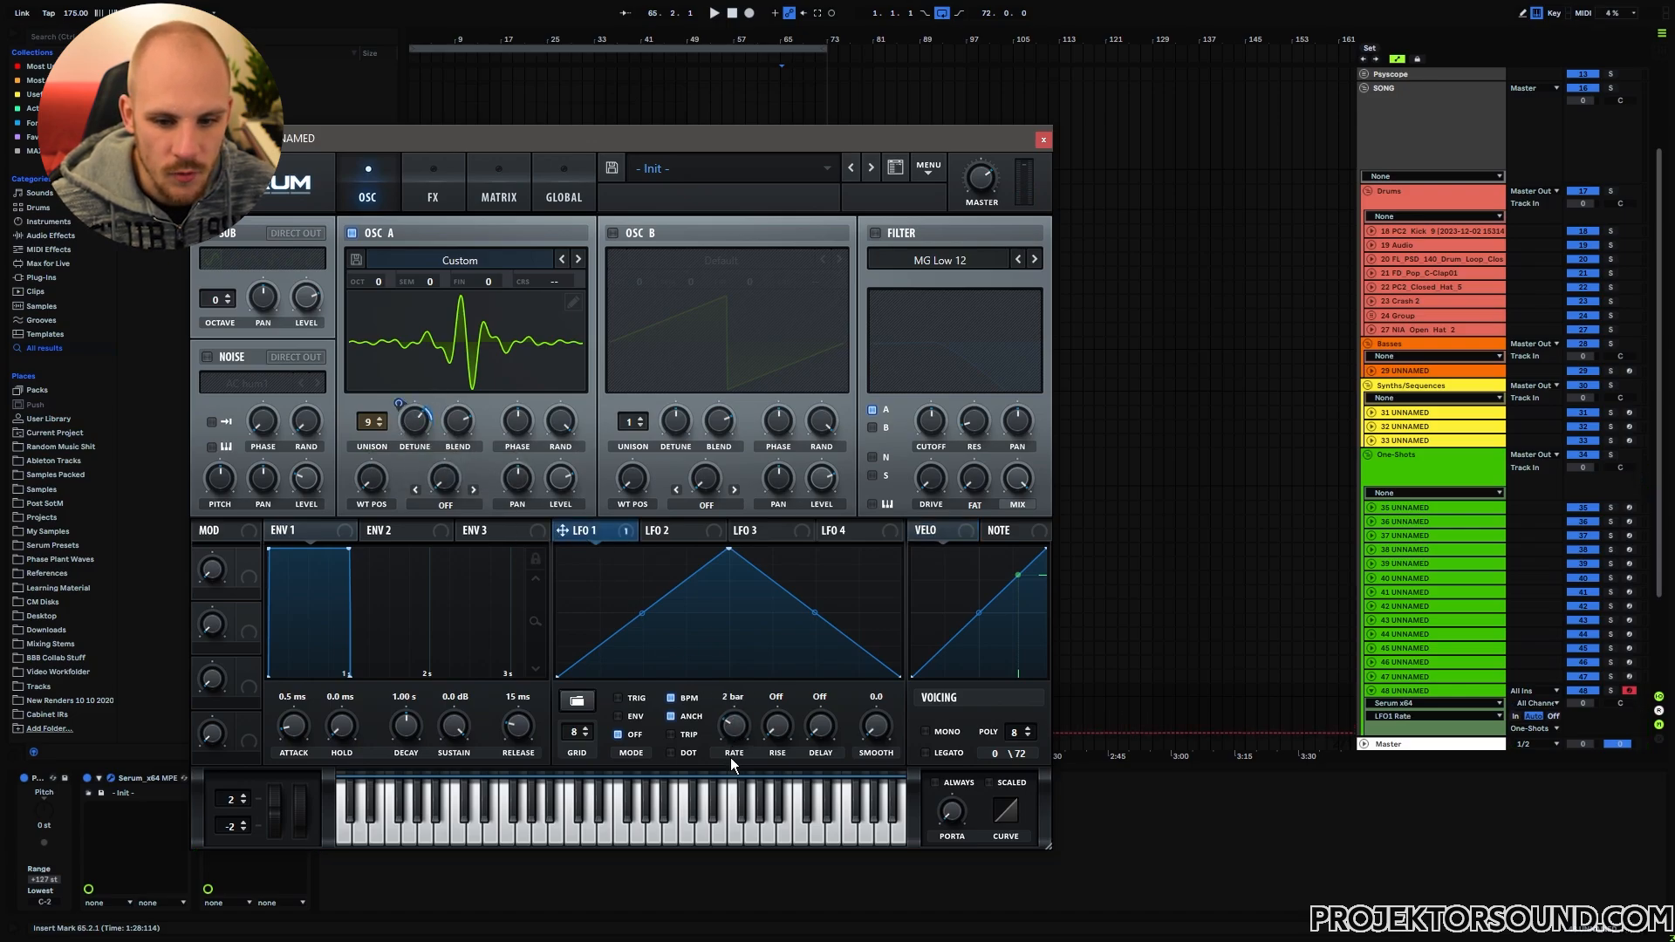
left_click(407, 417)
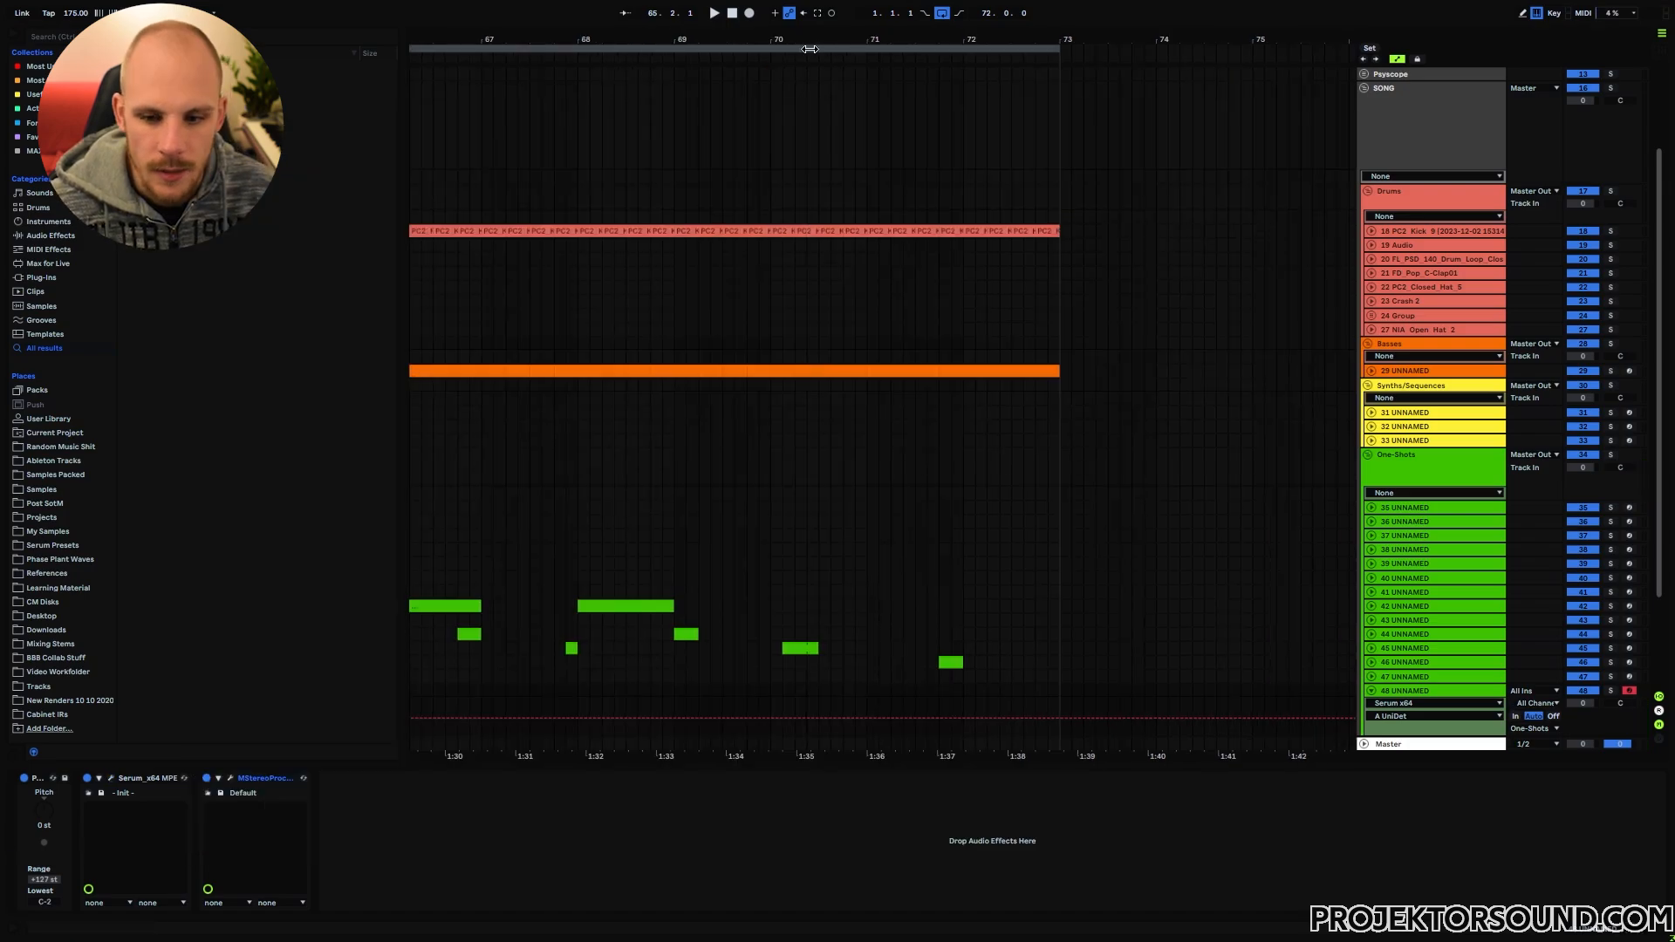
Step: Create a MIDI clip from bar 71 to 73 on the Serum track with one full-length note, transpose it up two octaves and preview it
left_click_drag(868, 690, 882, 690)
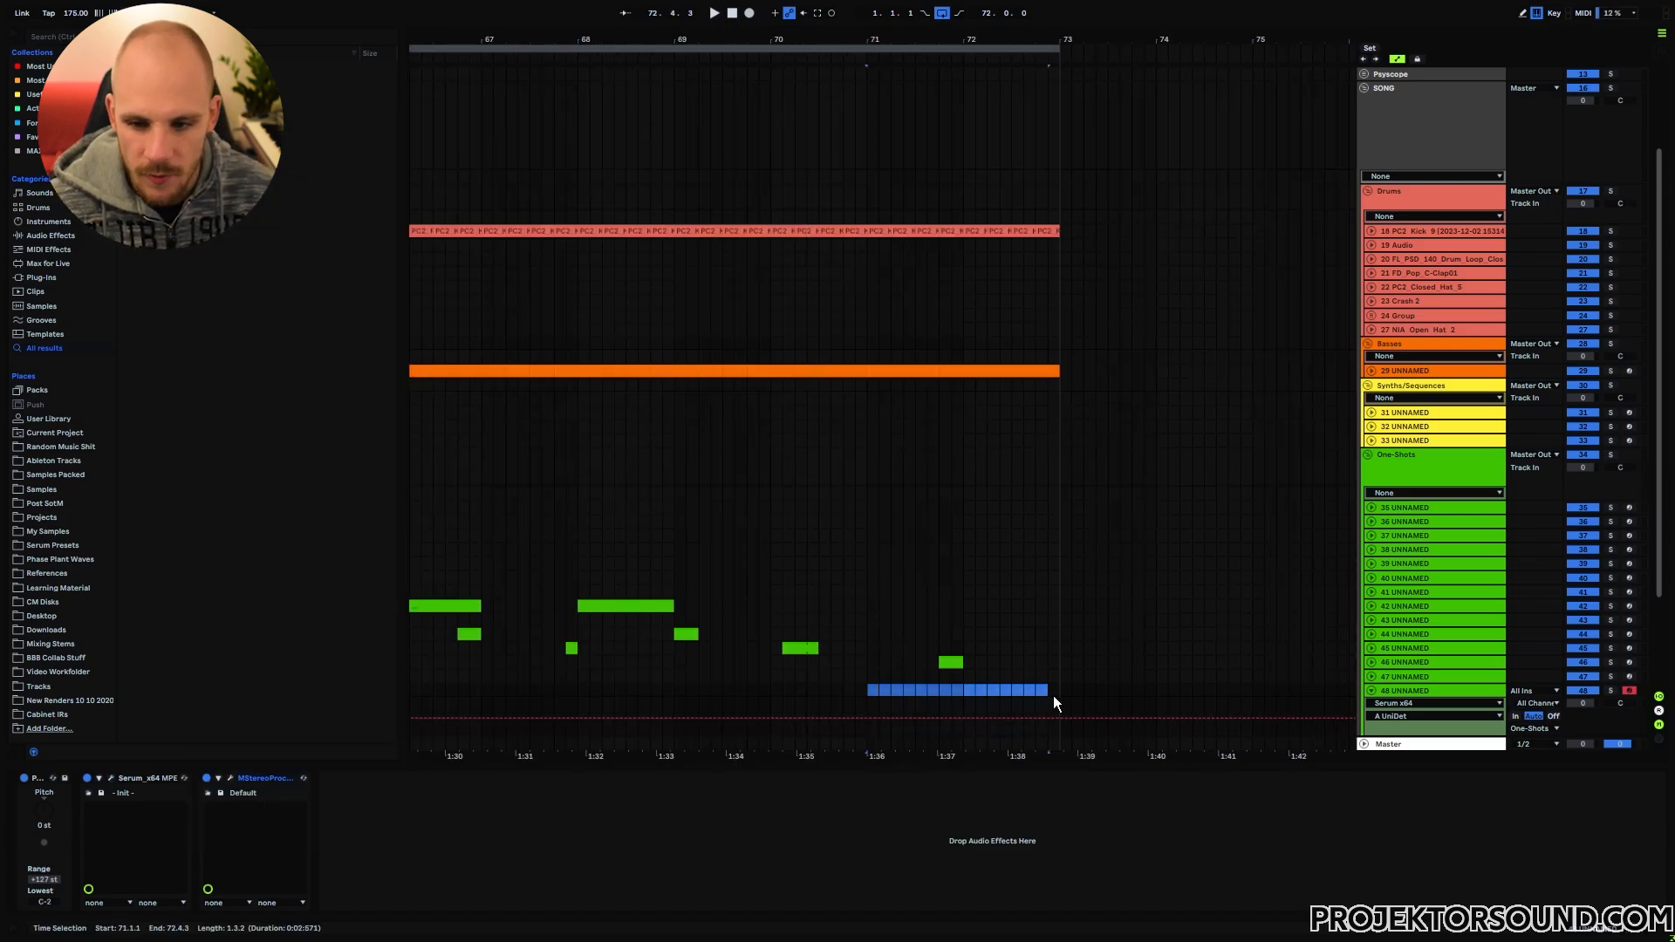
key("ctrl+shift+m")
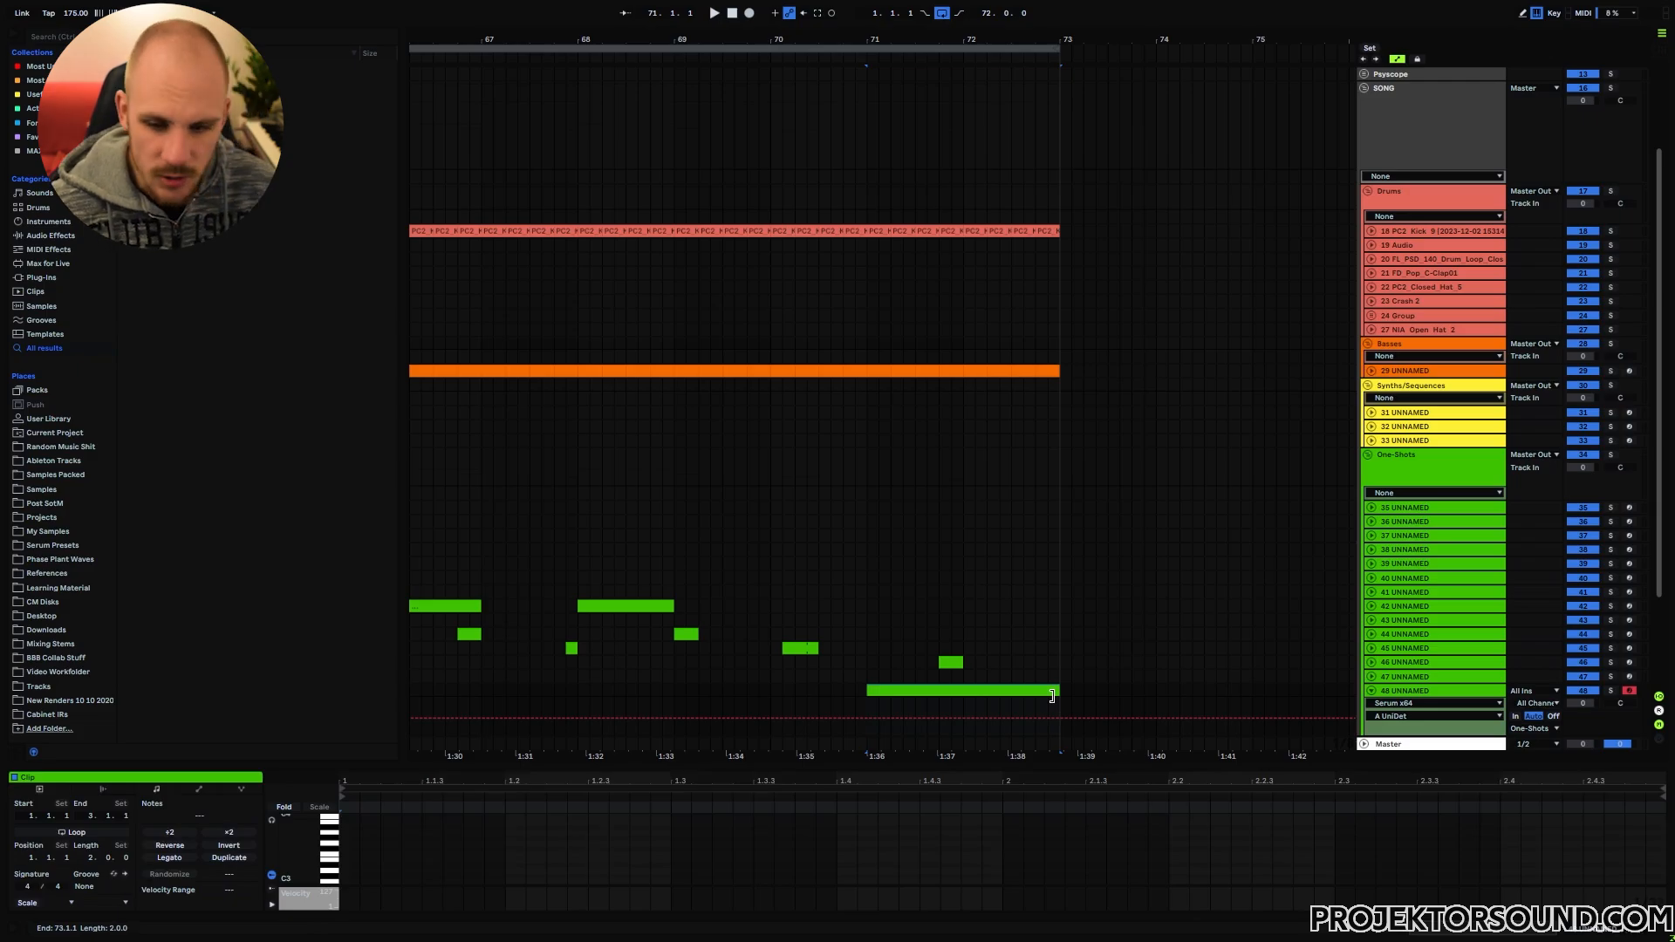
scroll(1052, 695, "down", 3)
left_click(1650, 871)
key("ctrl+v")
key("shift+Up")
key("shift+Up")
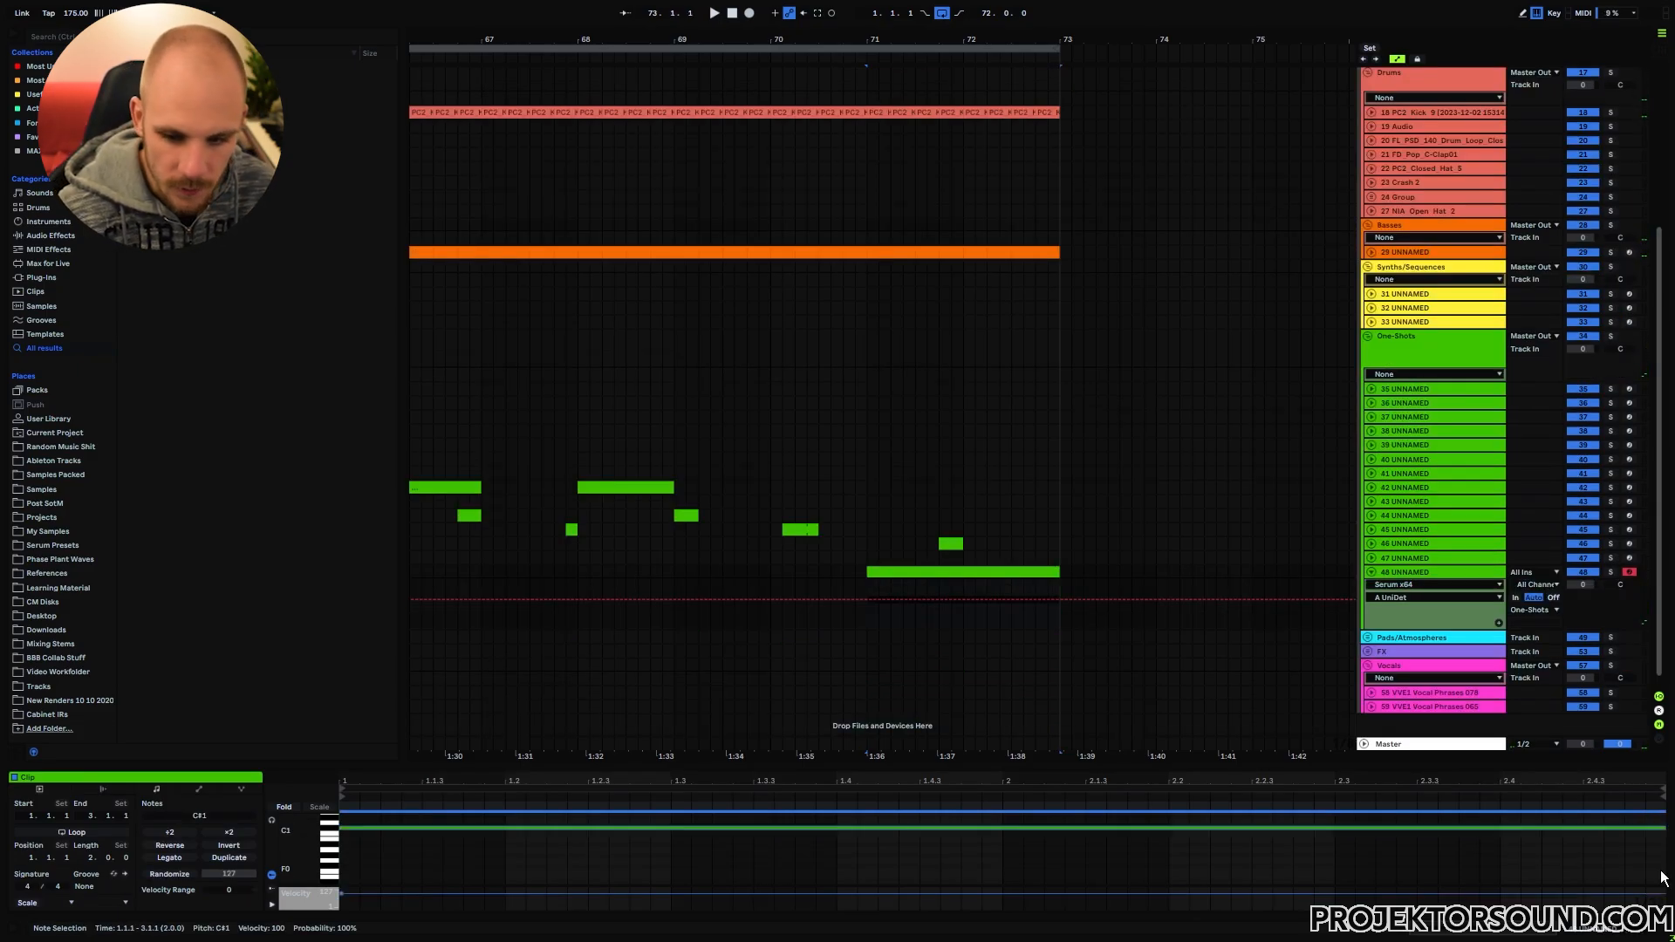
key("space")
key("space")
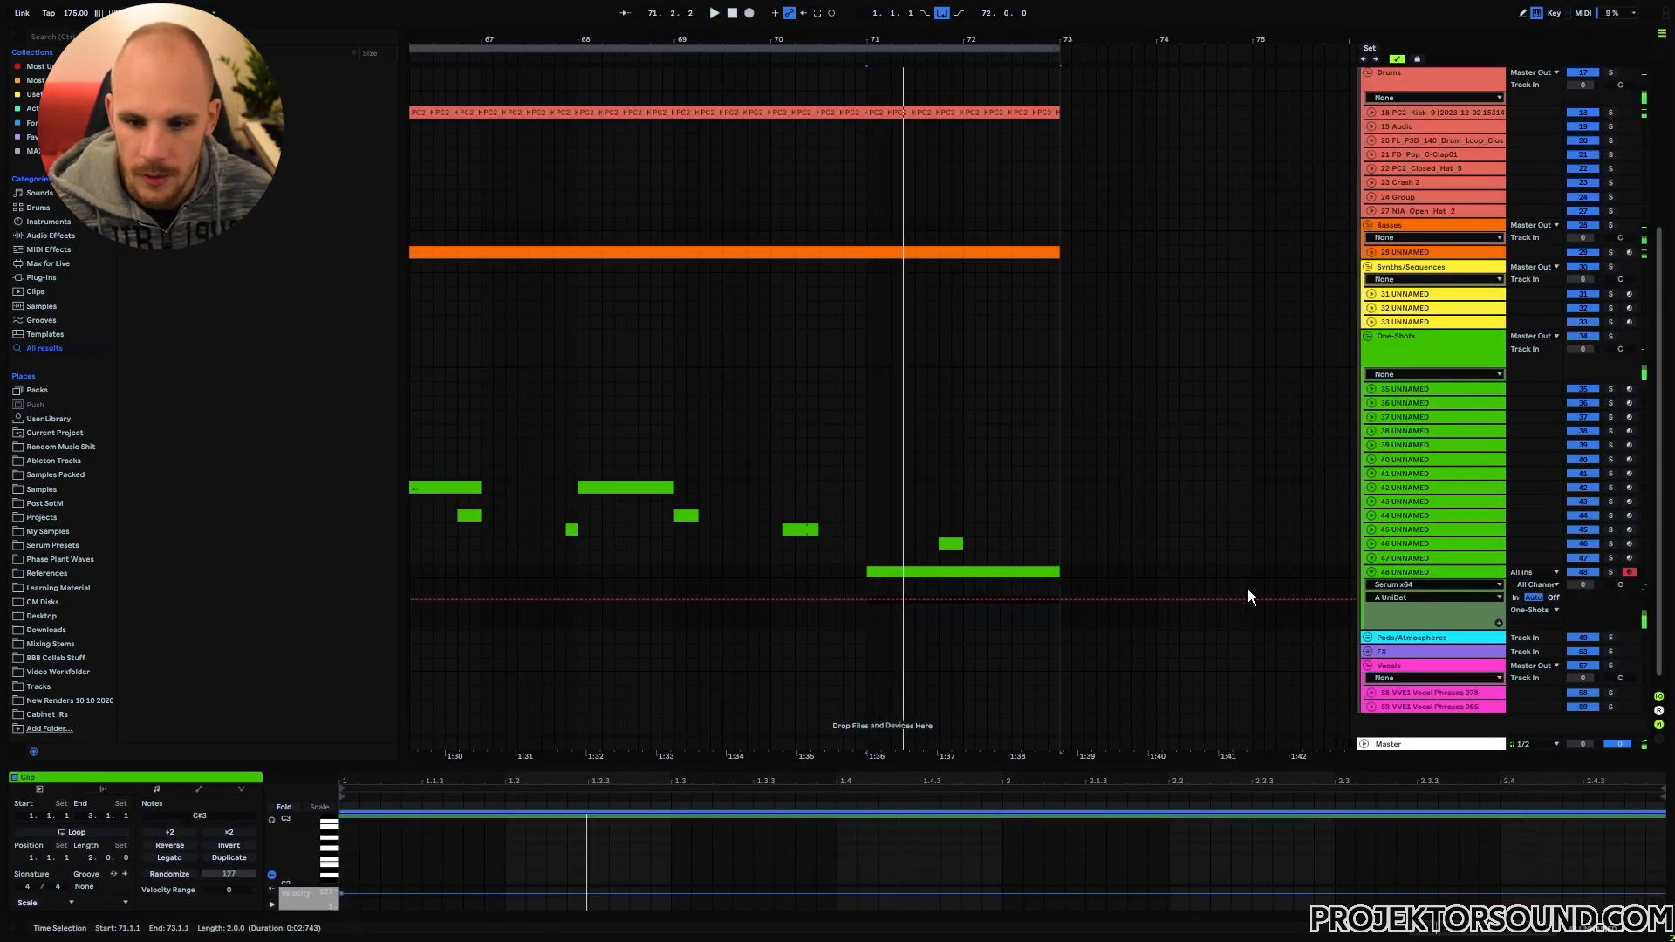
Step: Reopen Serum and move its pitch bend wheel to bring up Pitch Bend in the track's automation lane
left_click(1293, 593)
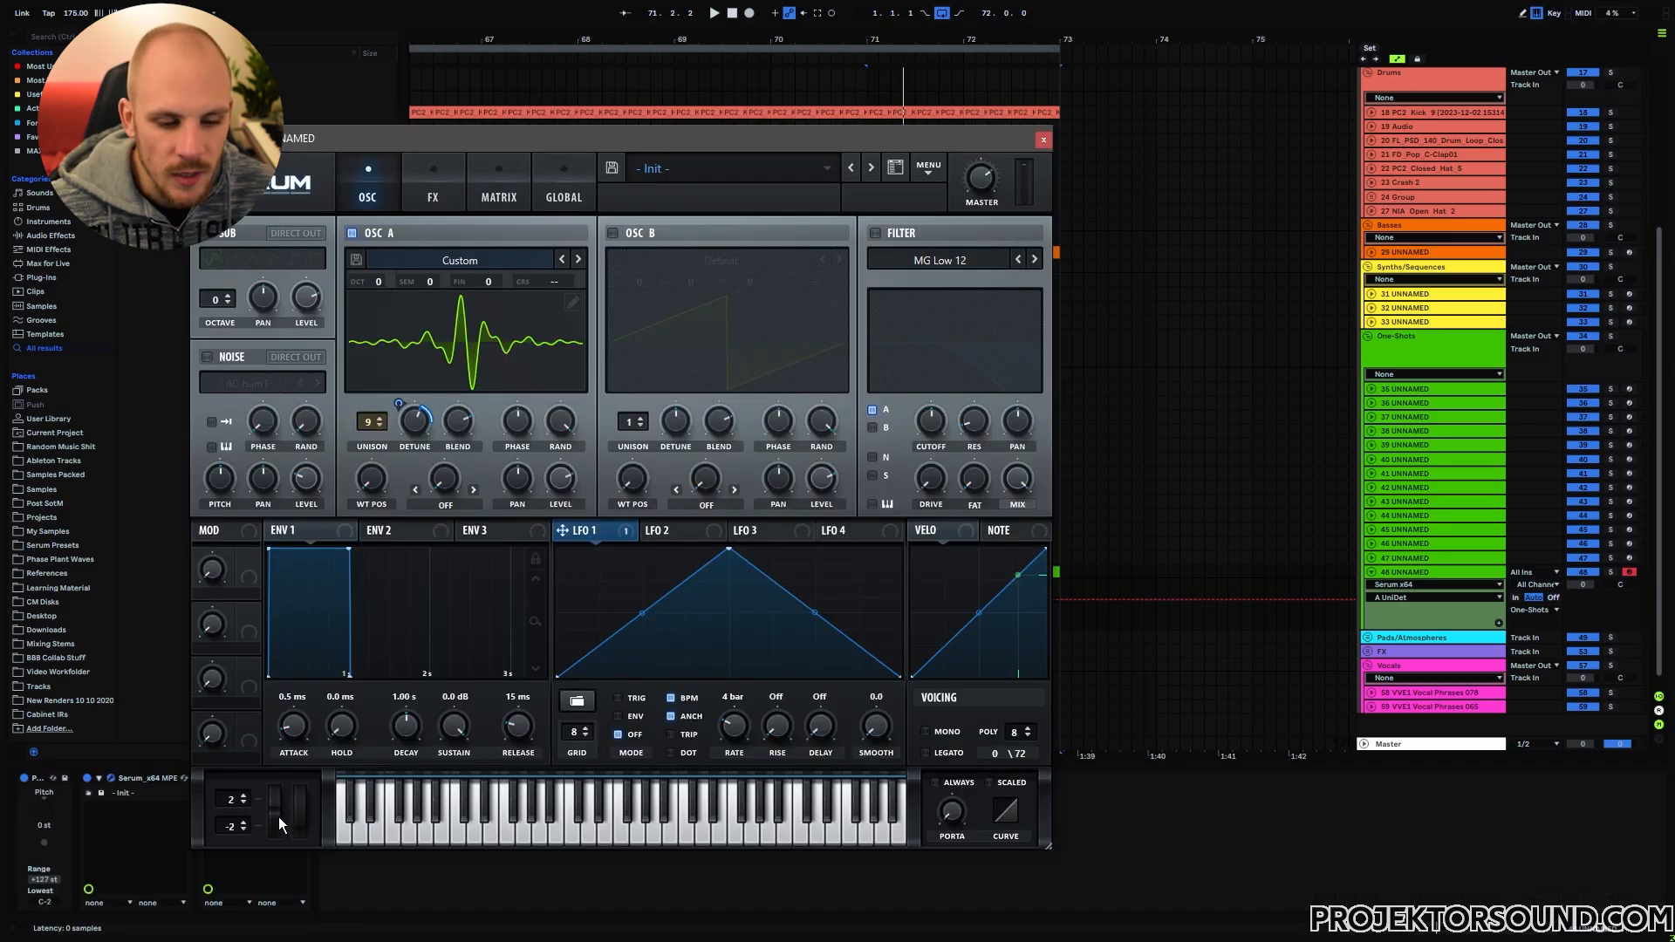
left_click_drag(273, 819, 276, 778)
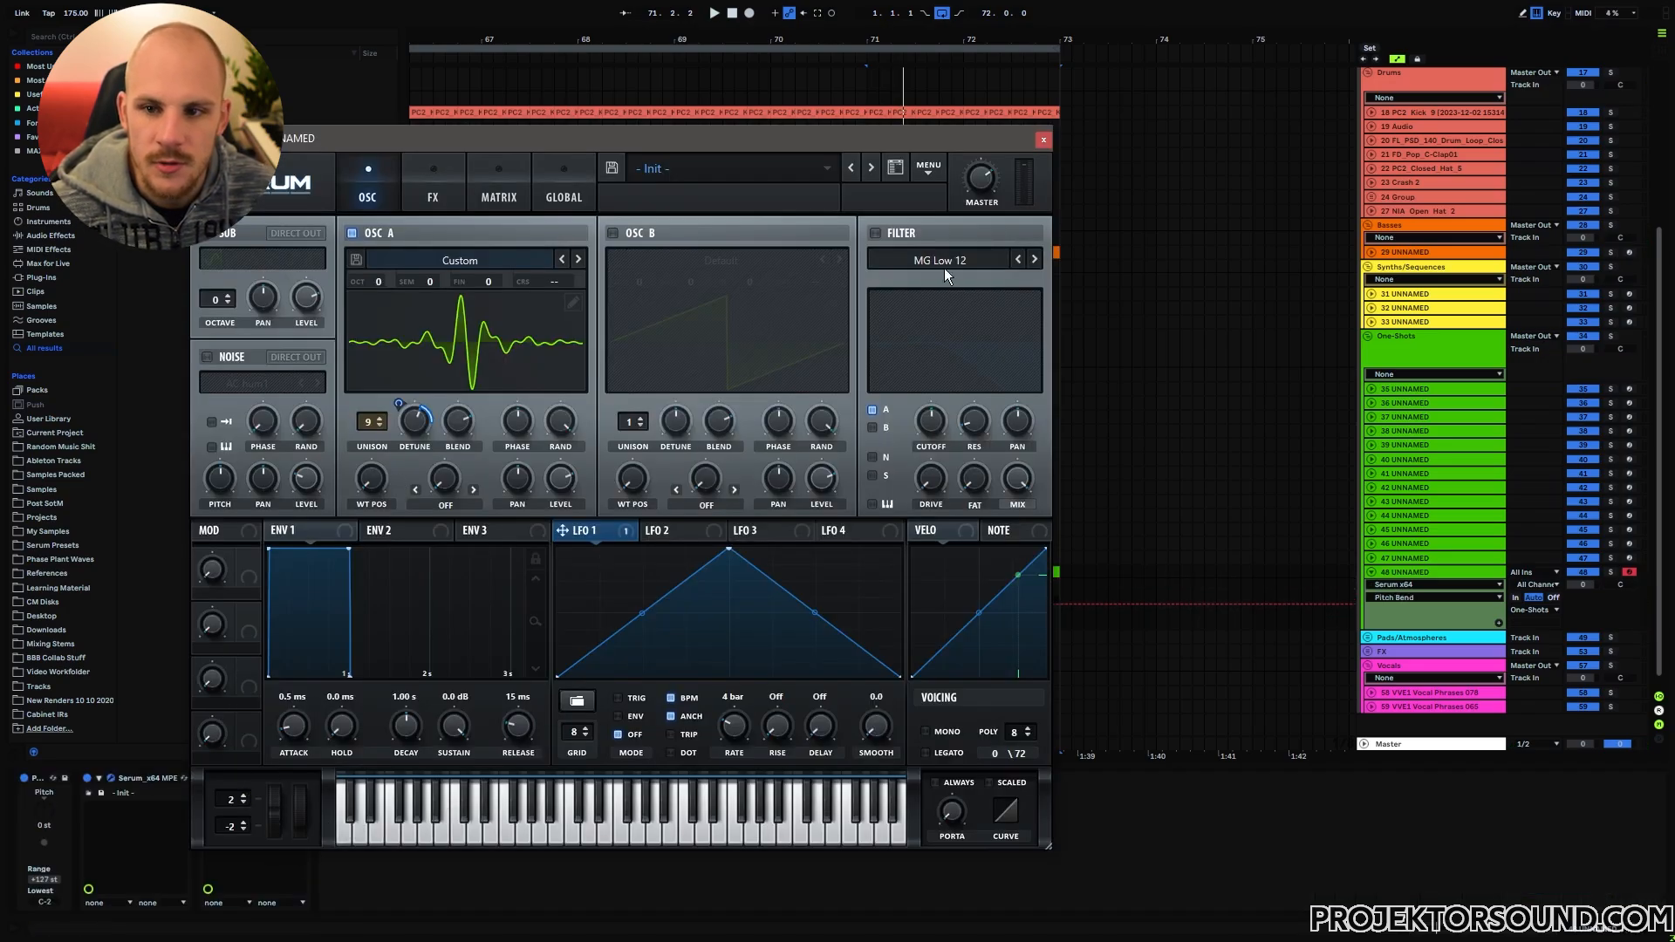
Step: Automate Pitch Bend with an S-curve falling from maximum at bar 71 to 0.00 at bar 73, then preview the clip
left_click(1044, 140)
left_click_drag(866, 604, 867, 579)
left_click_drag(1061, 579, 1060, 628)
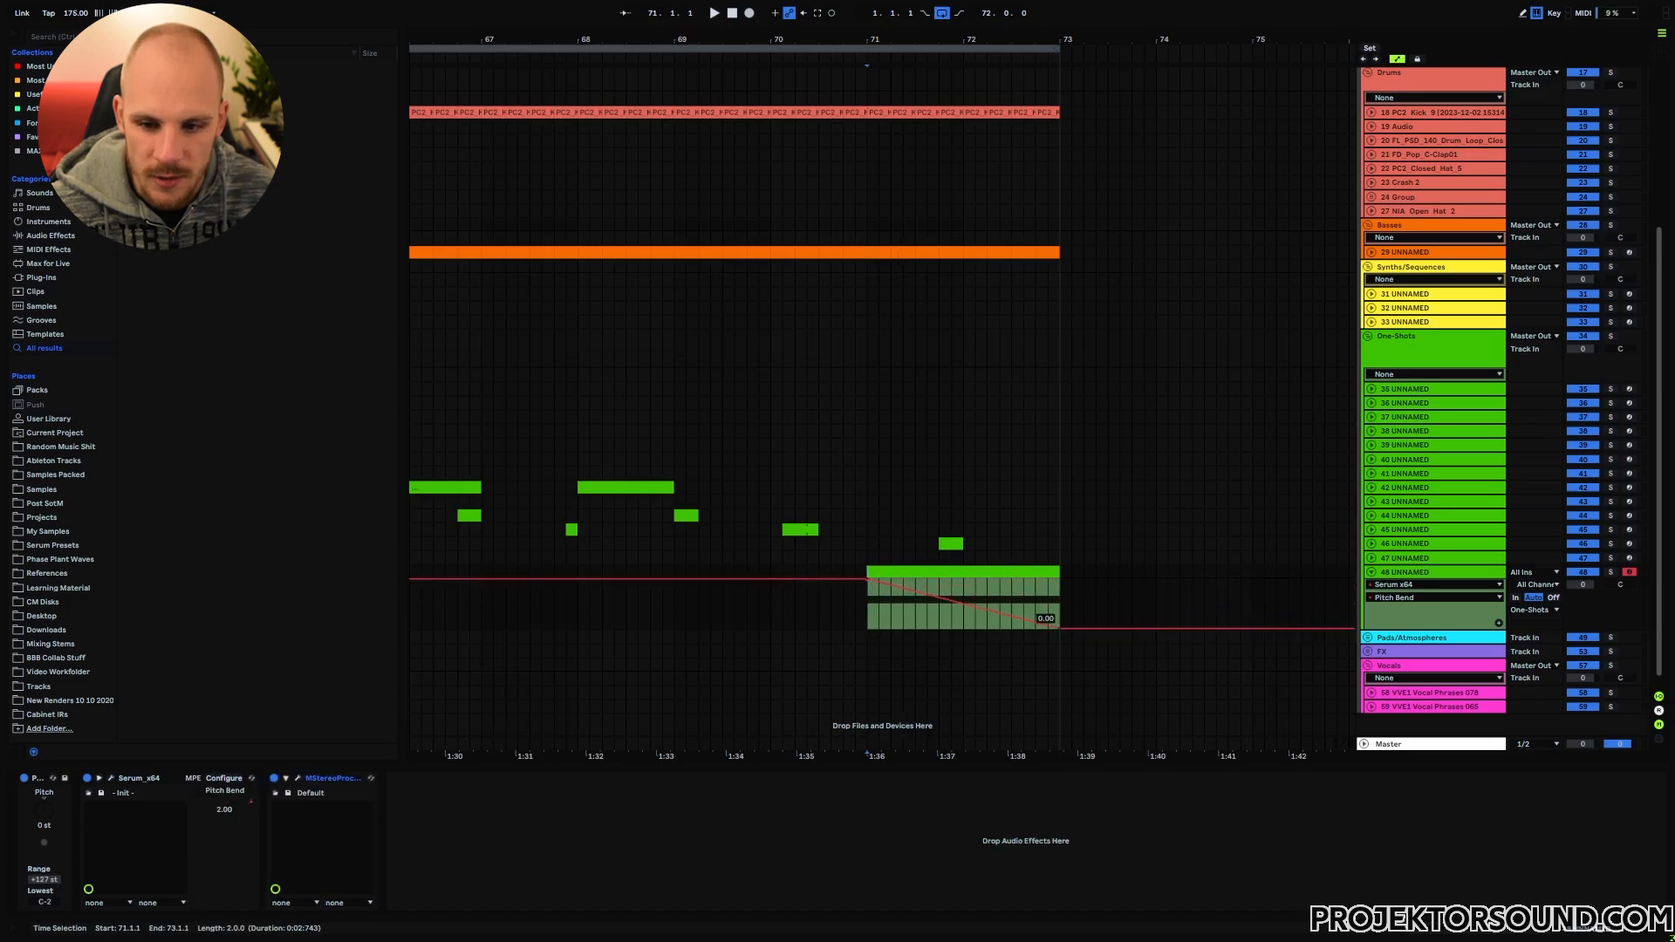
left_click(963, 603)
left_click_drag(916, 592, 992, 623)
left_click(863, 617)
key("space")
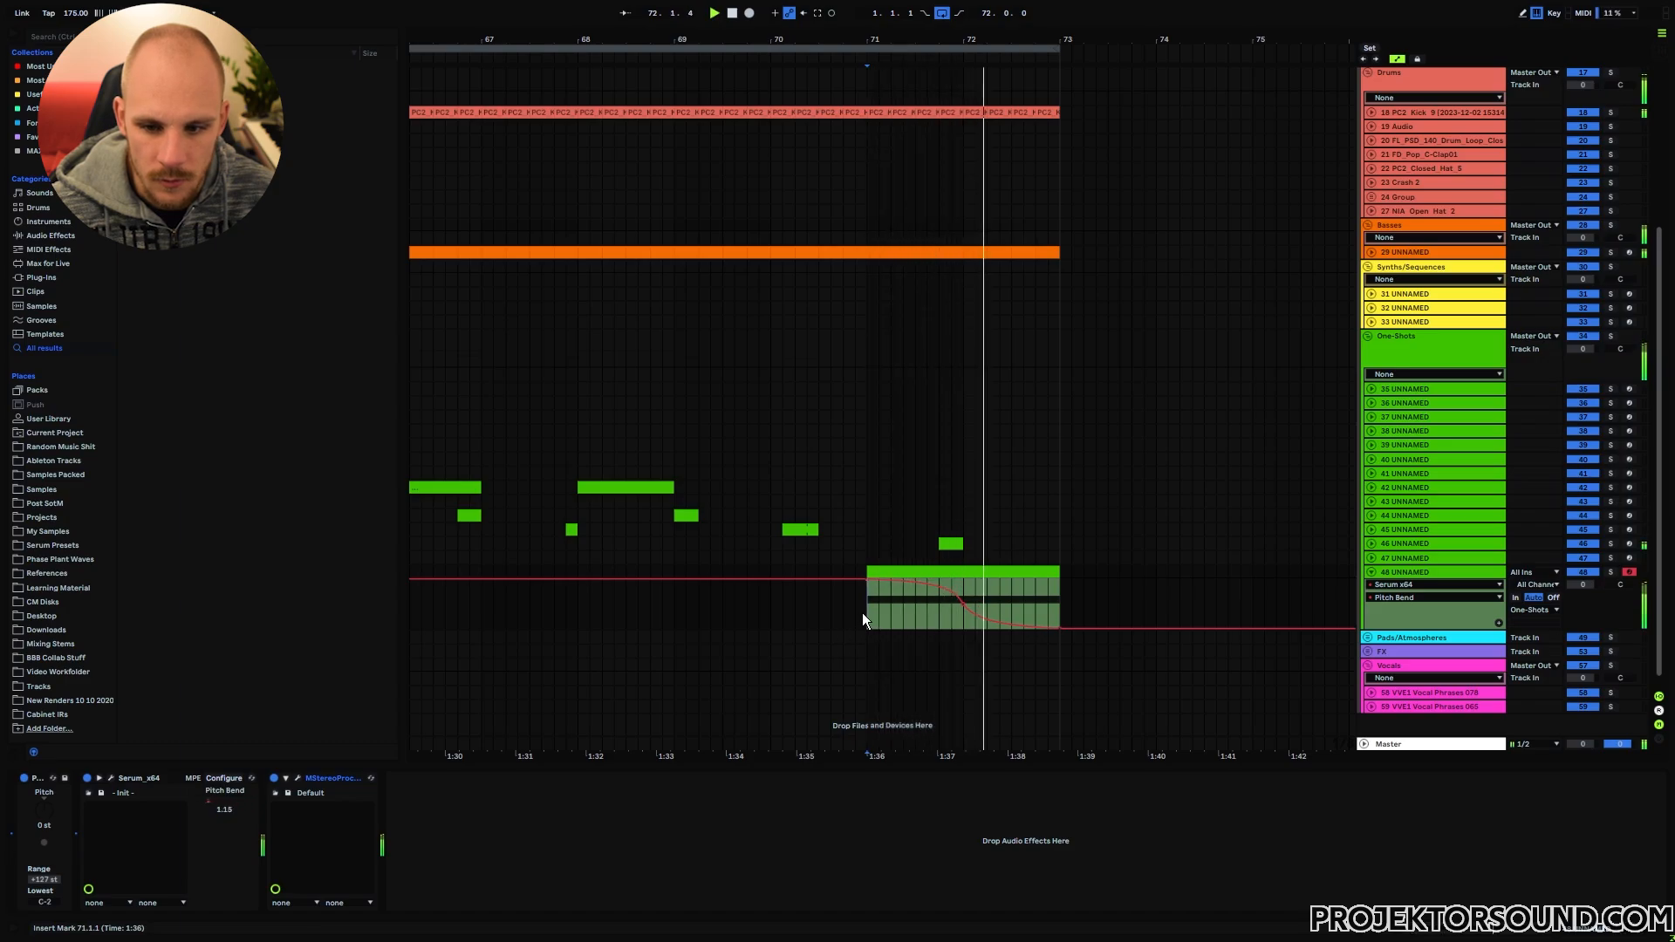
key("space")
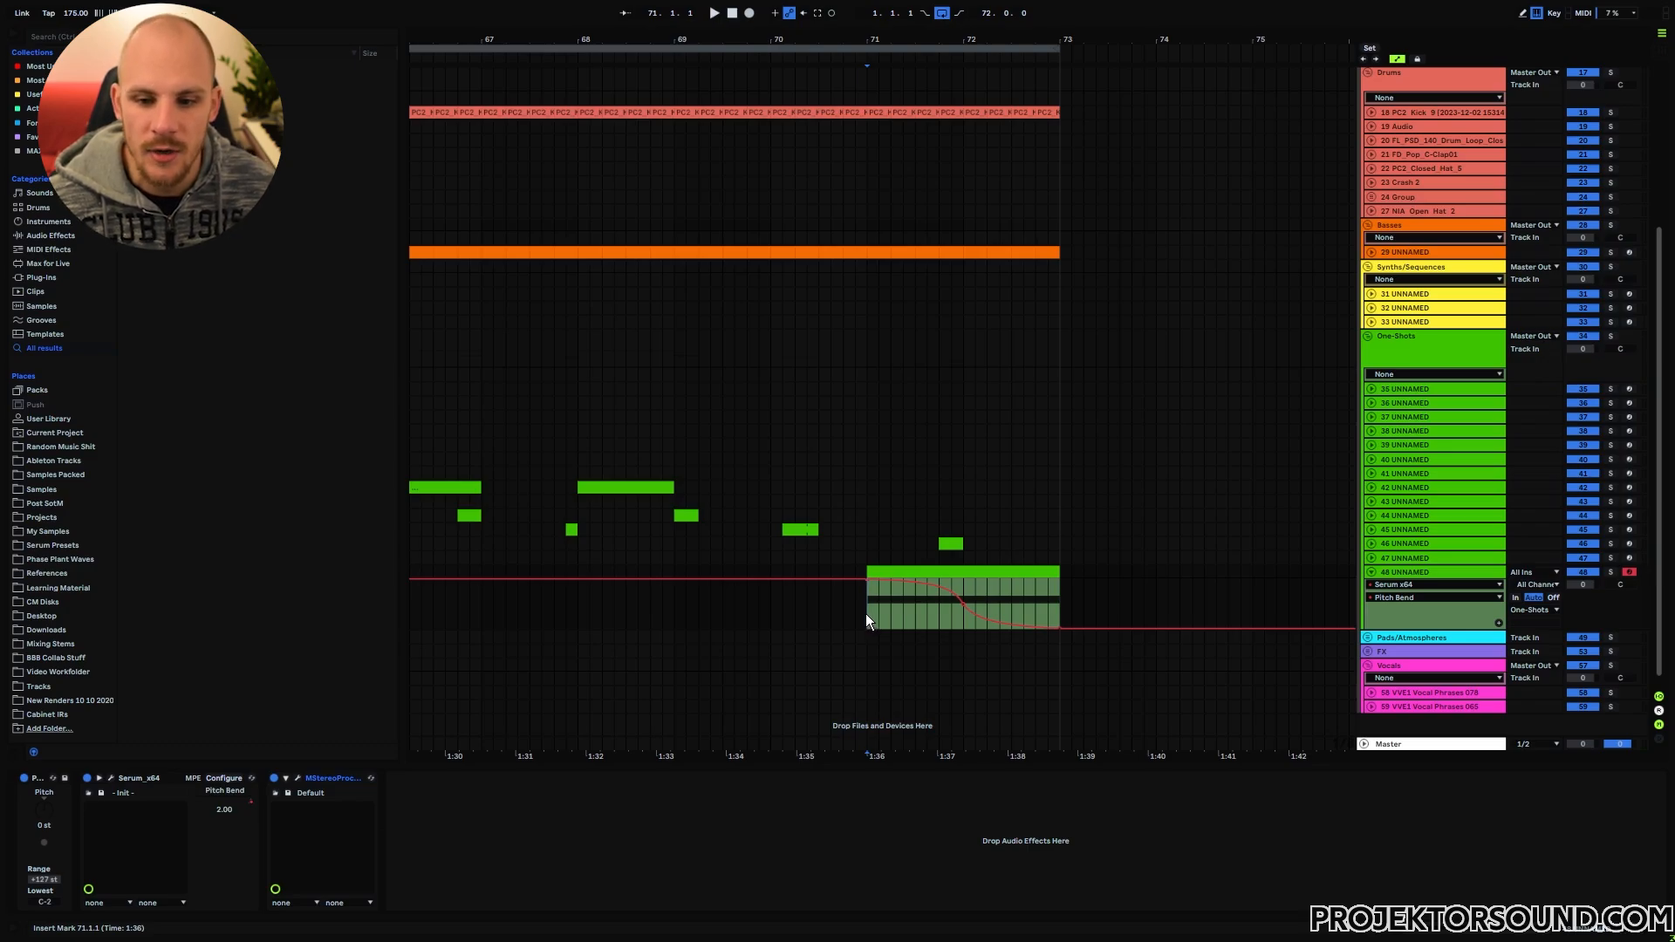
left_click_drag(867, 620, 950, 617)
left_click(970, 588)
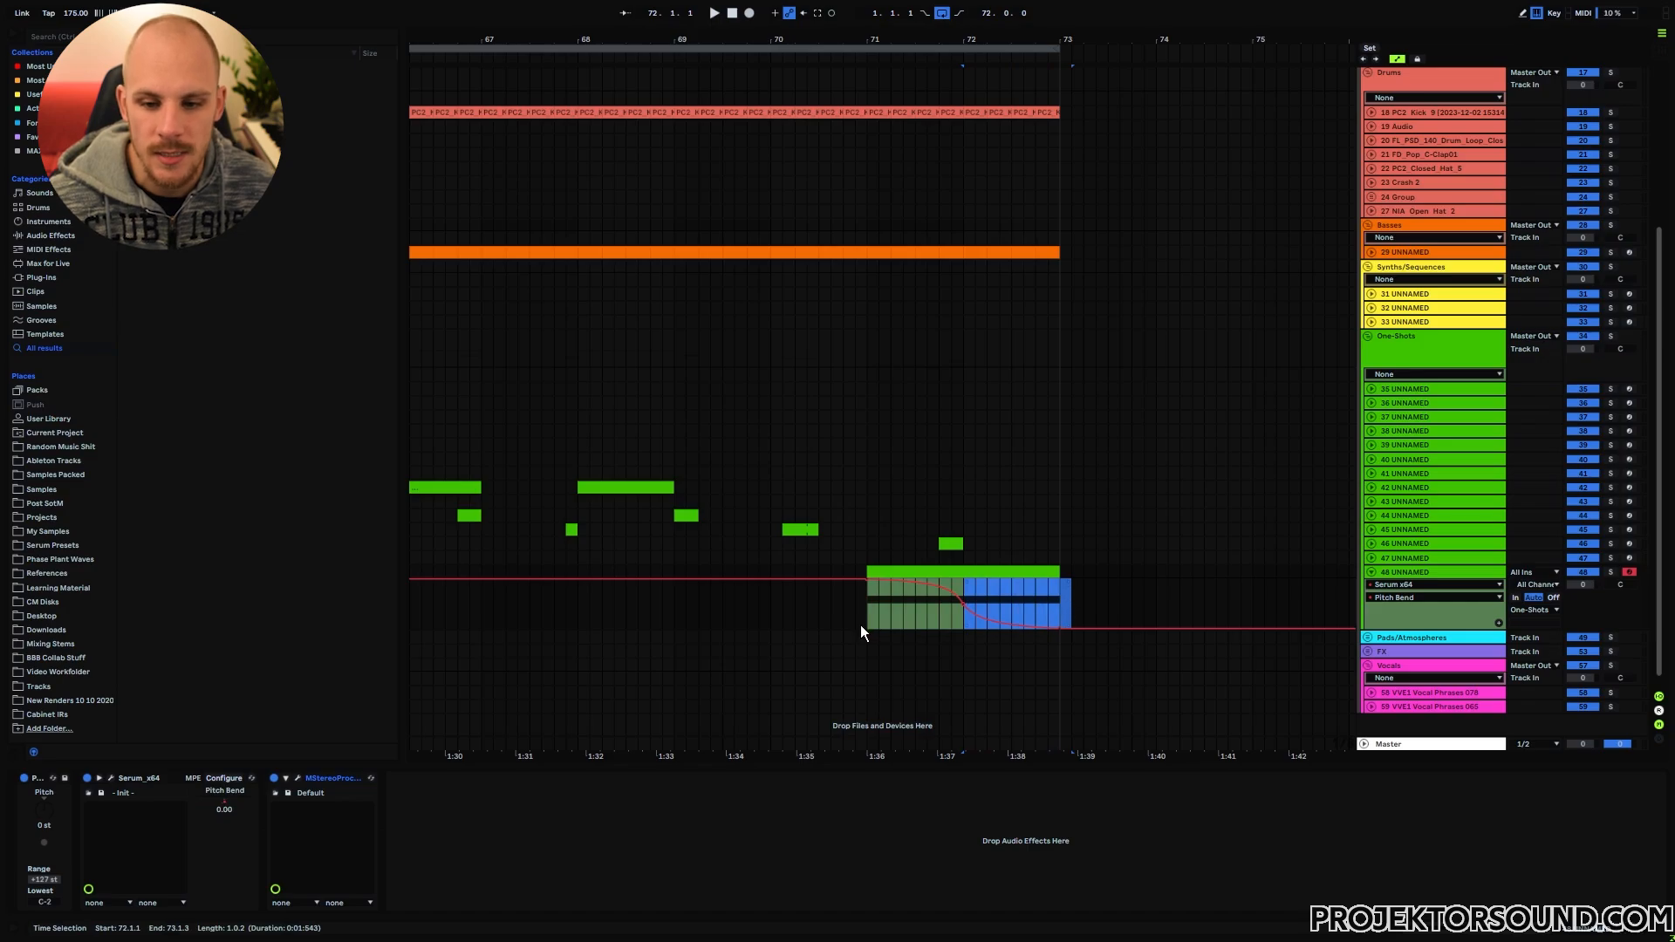
left_click_drag(863, 622, 1068, 616)
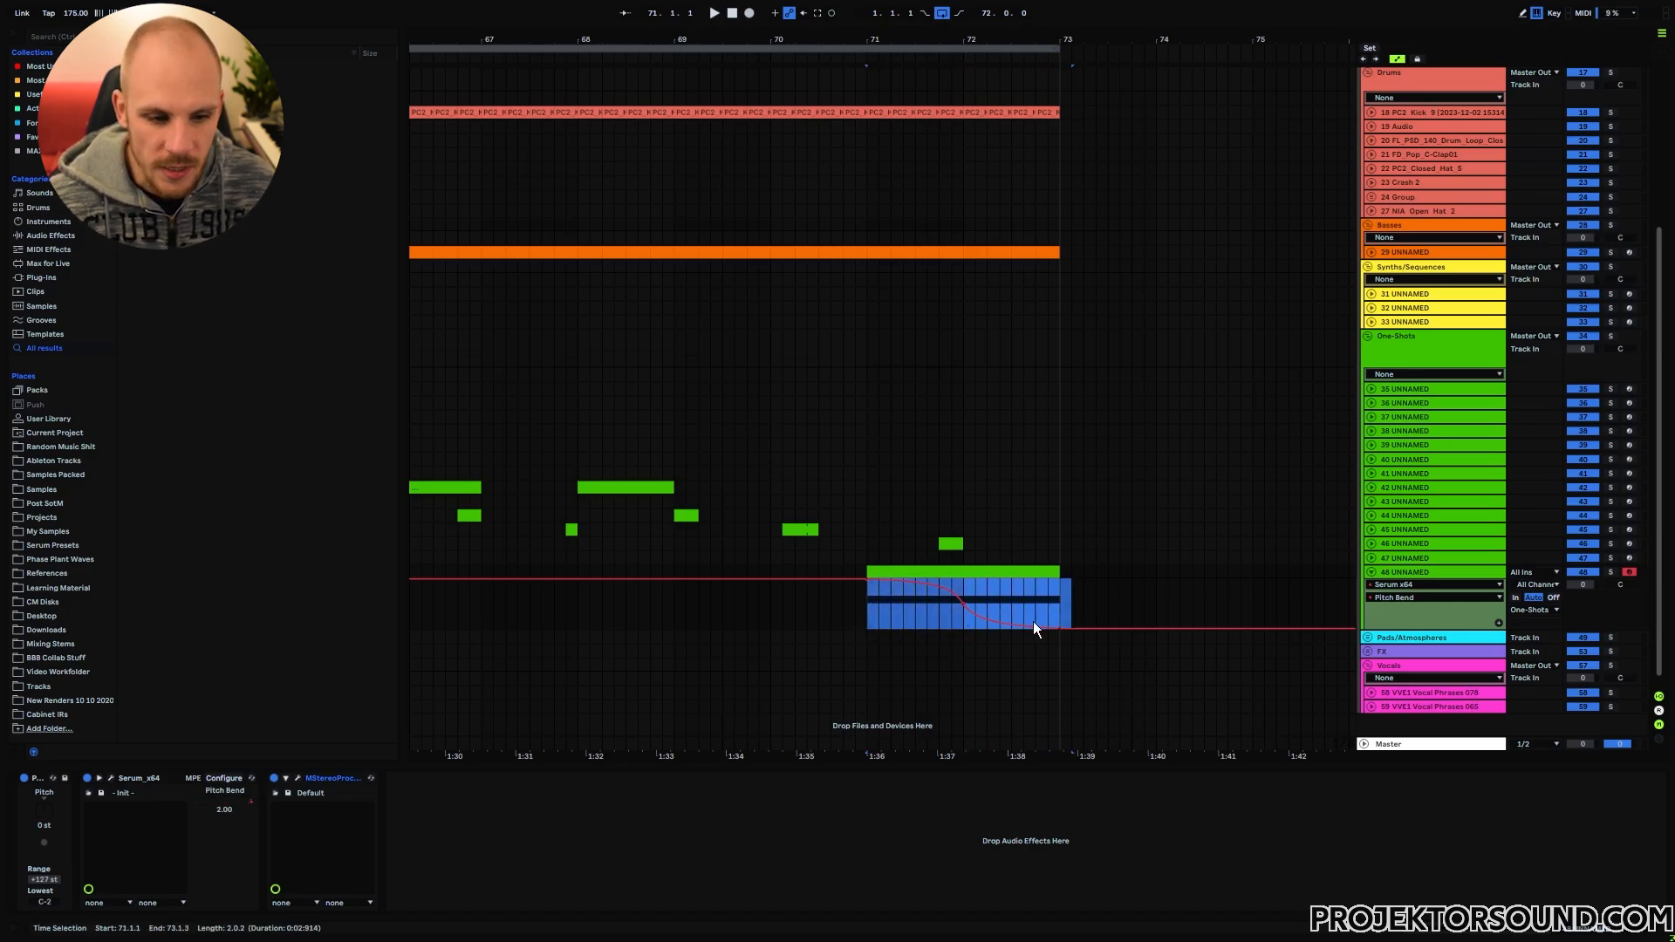
Step: Automate Serum's oscillator A pan with an S-curve from full left at bar 71 to full right at bar 73, and preview it
key("ctrl+alt+p")
left_click(527, 478)
left_click(1043, 139)
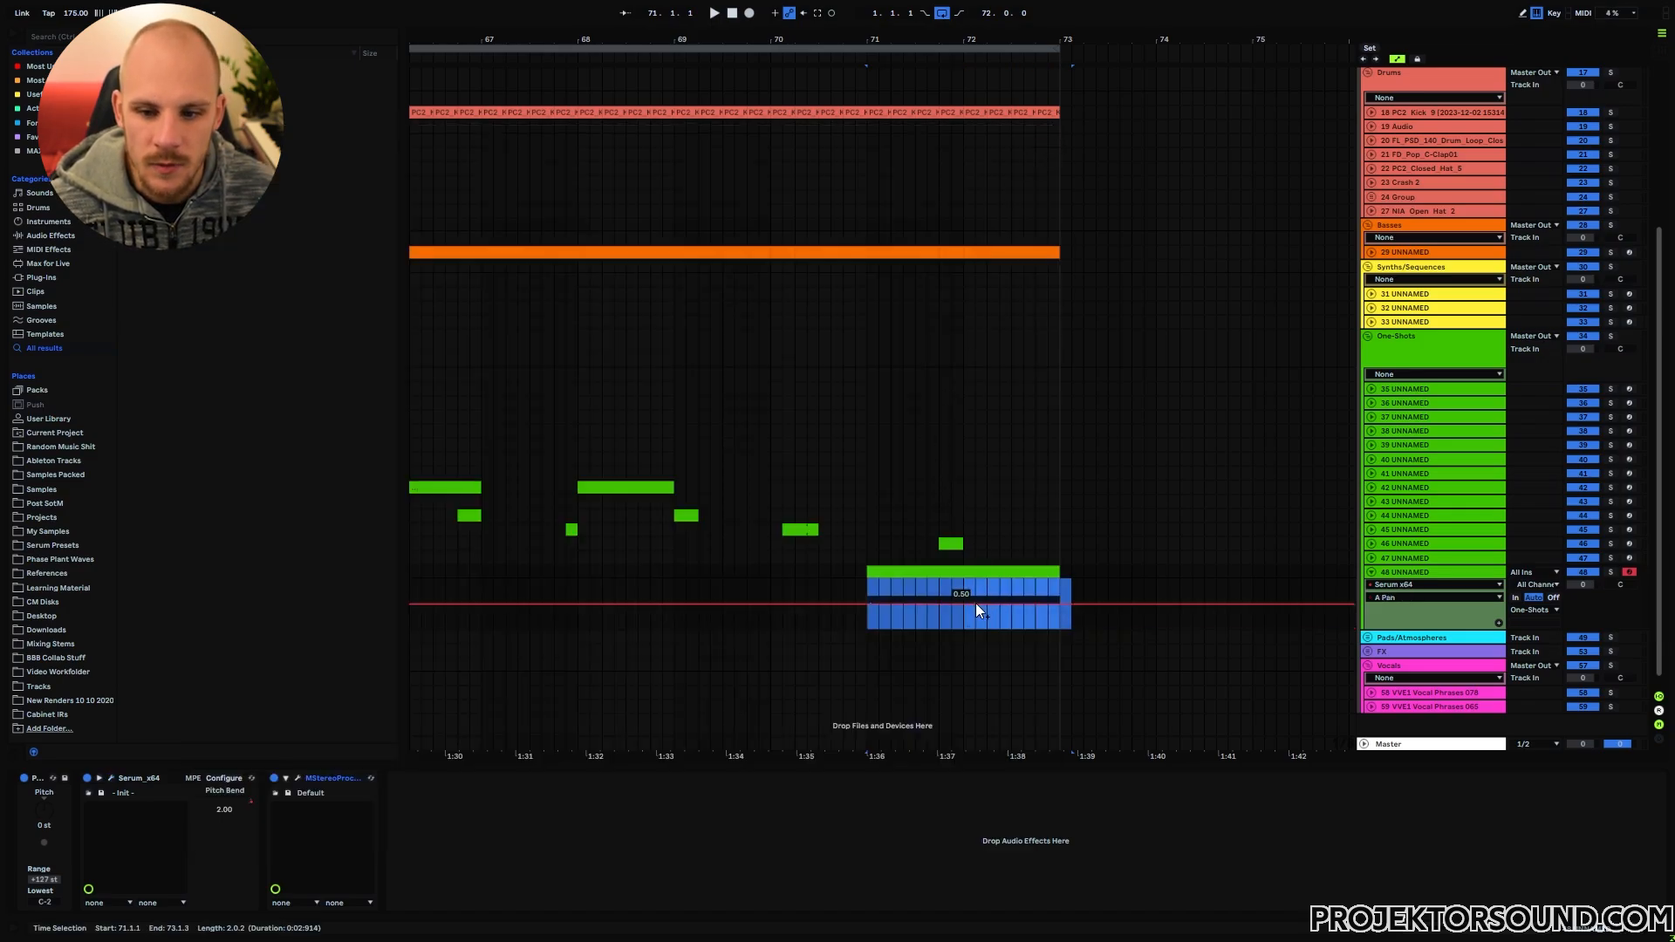
left_click_drag(882, 608, 883, 628)
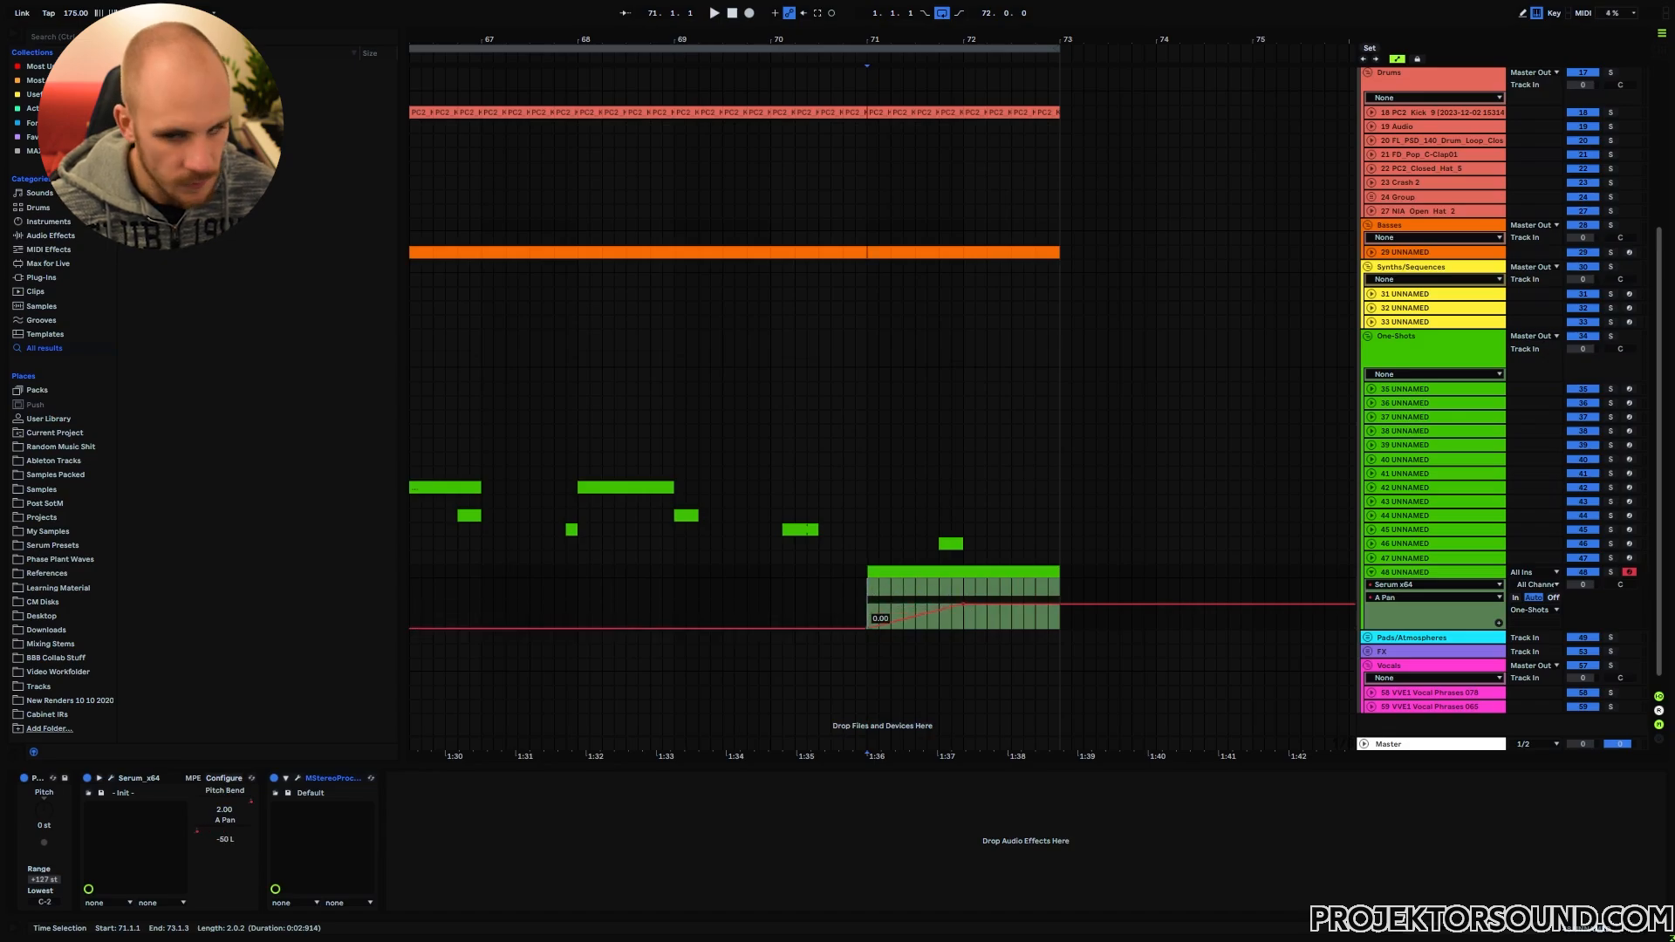
left_click_drag(1063, 607, 1063, 579)
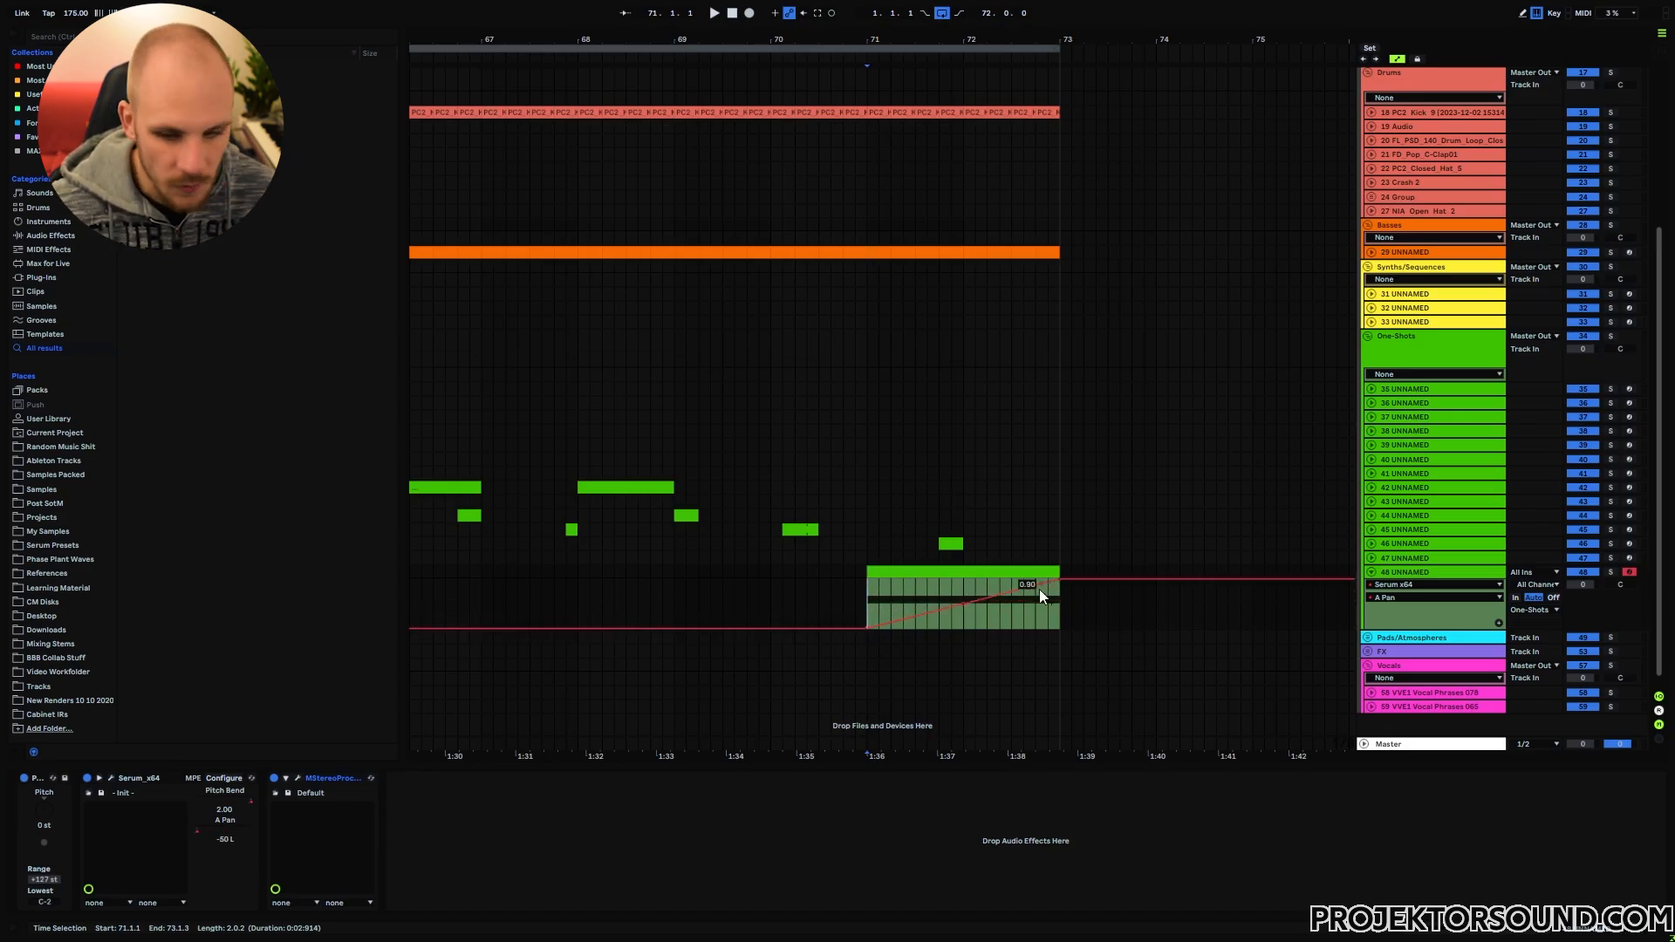
left_click_drag(957, 613, 957, 625)
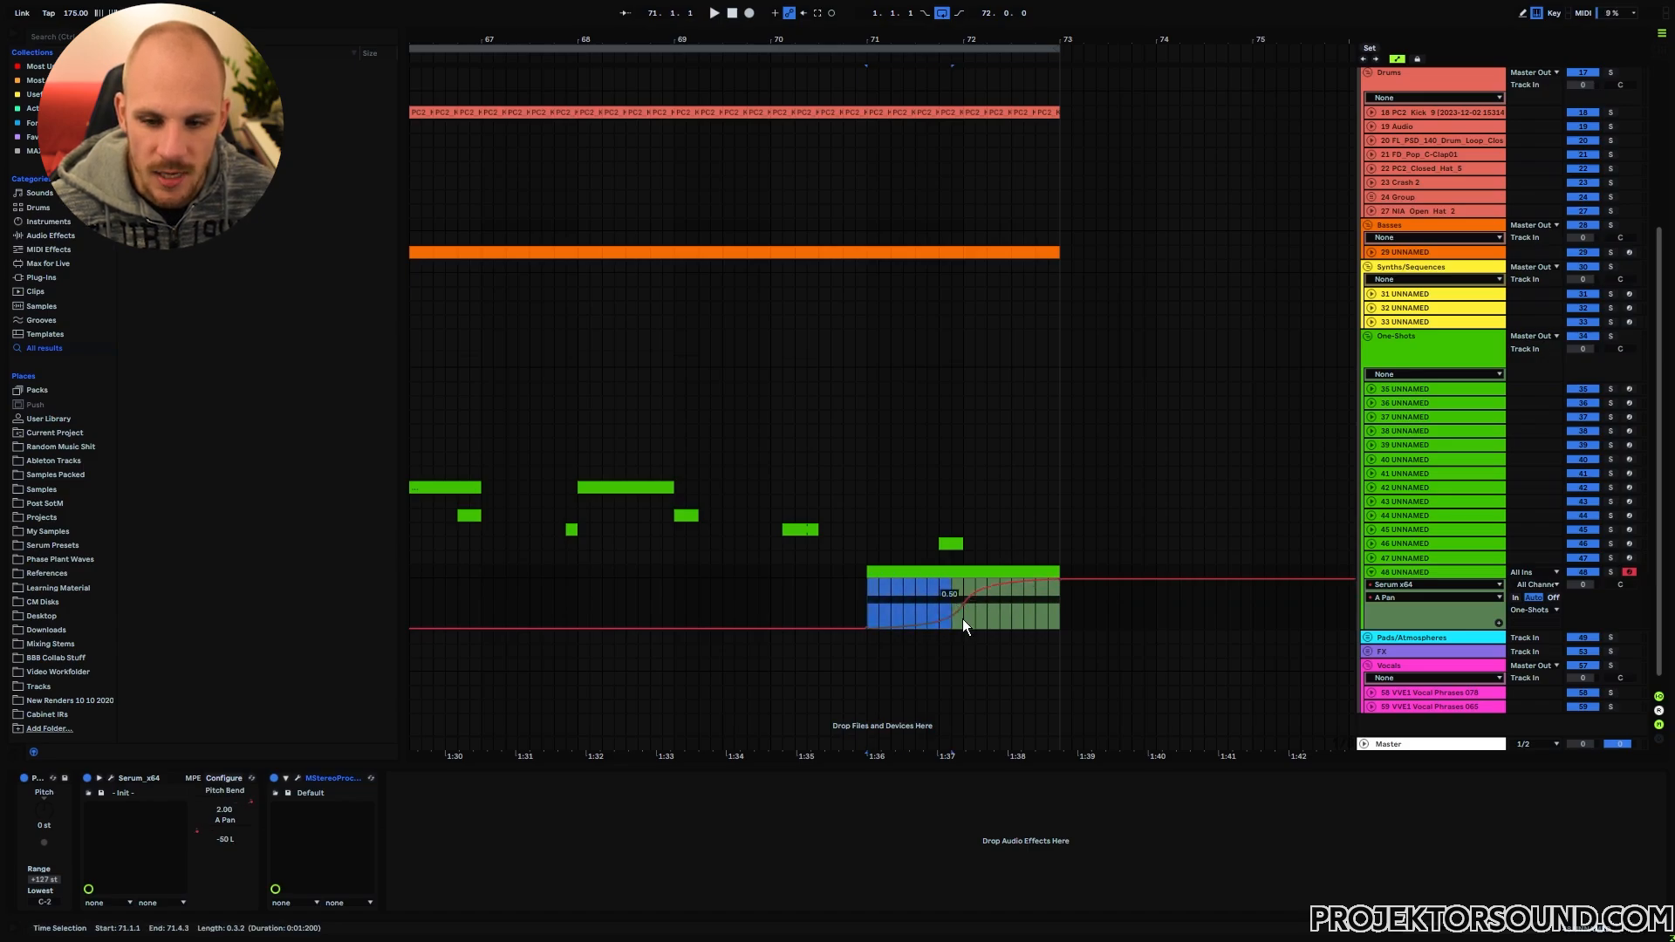
left_click_drag(965, 620, 1057, 624)
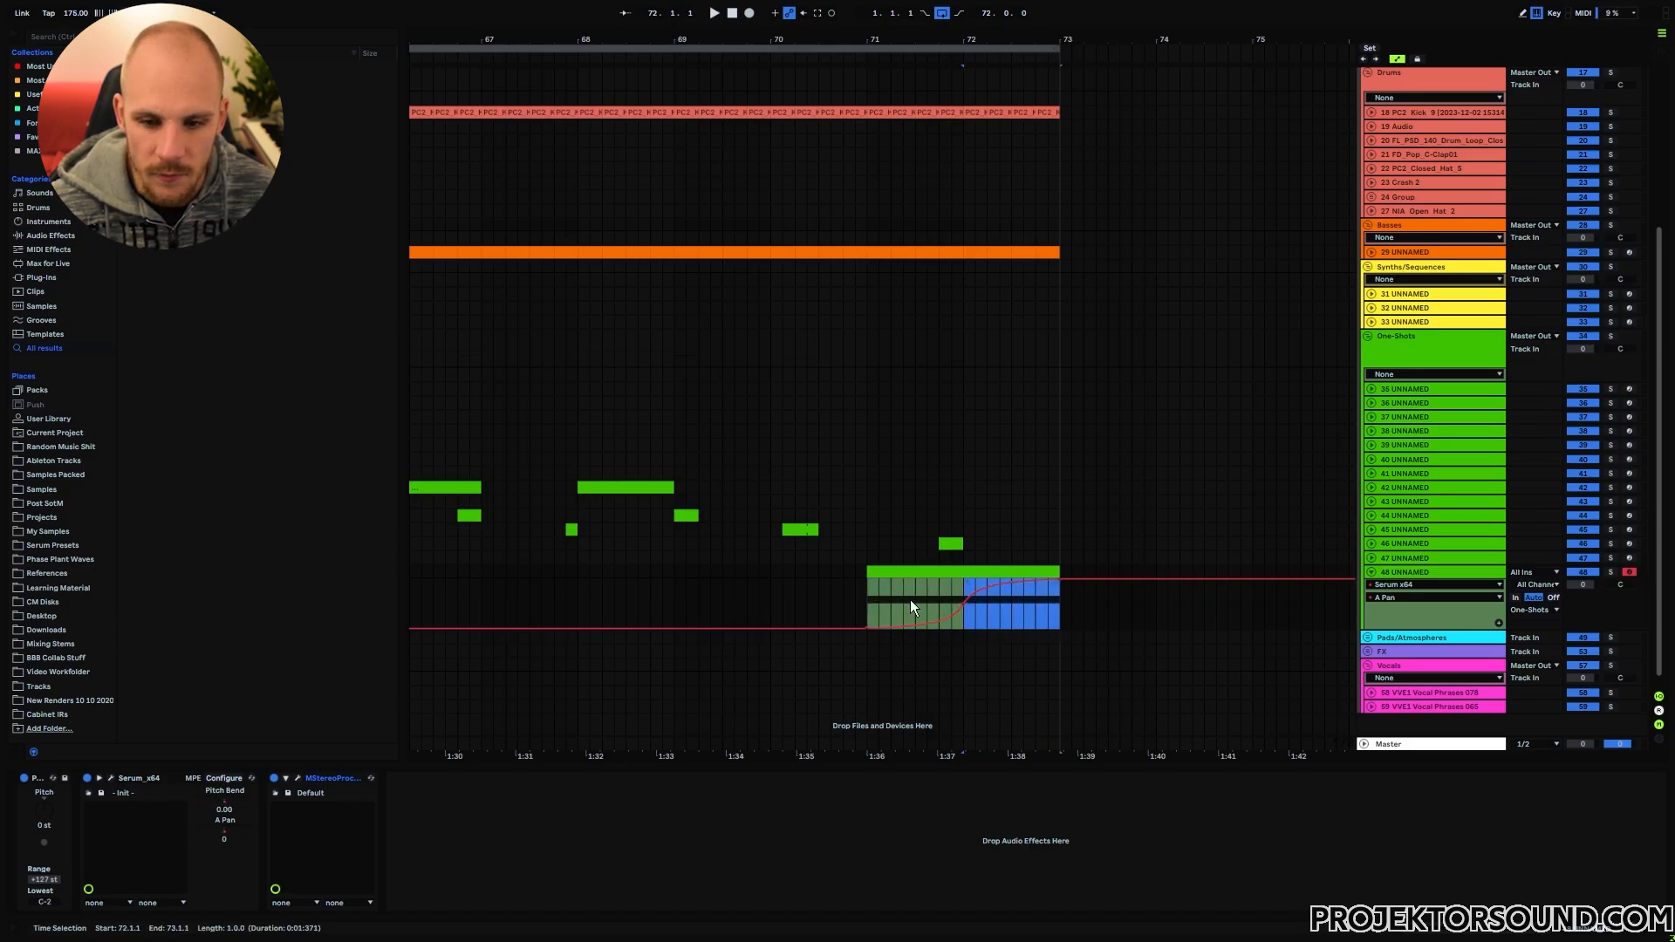
left_click(867, 599)
key("space")
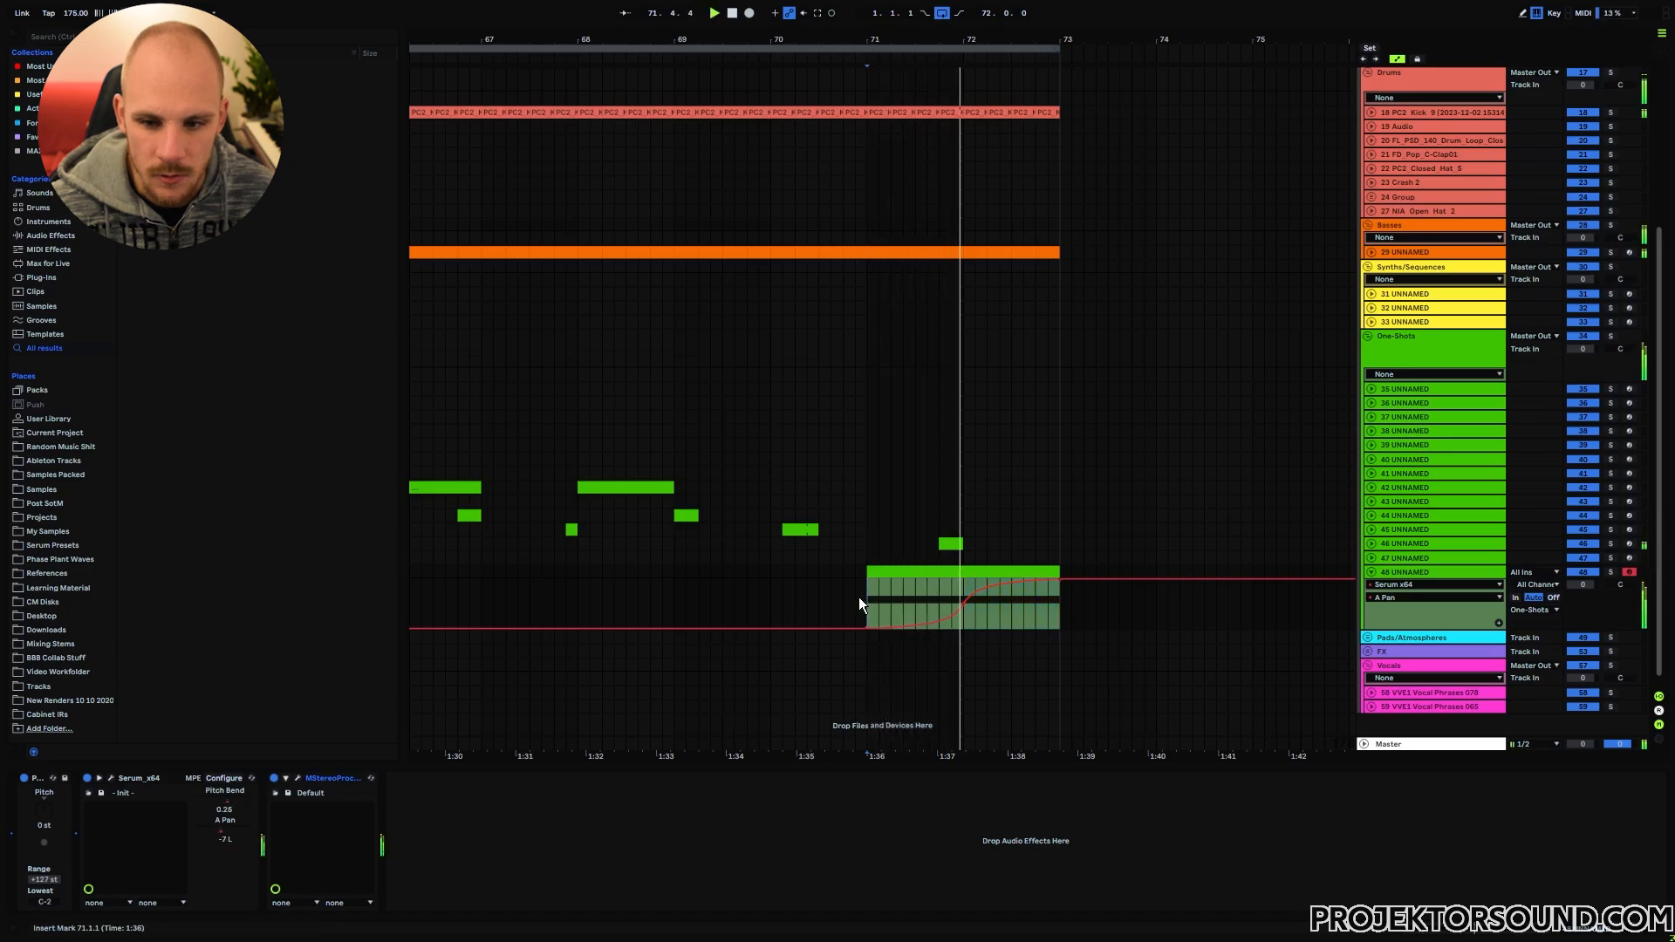
key("space")
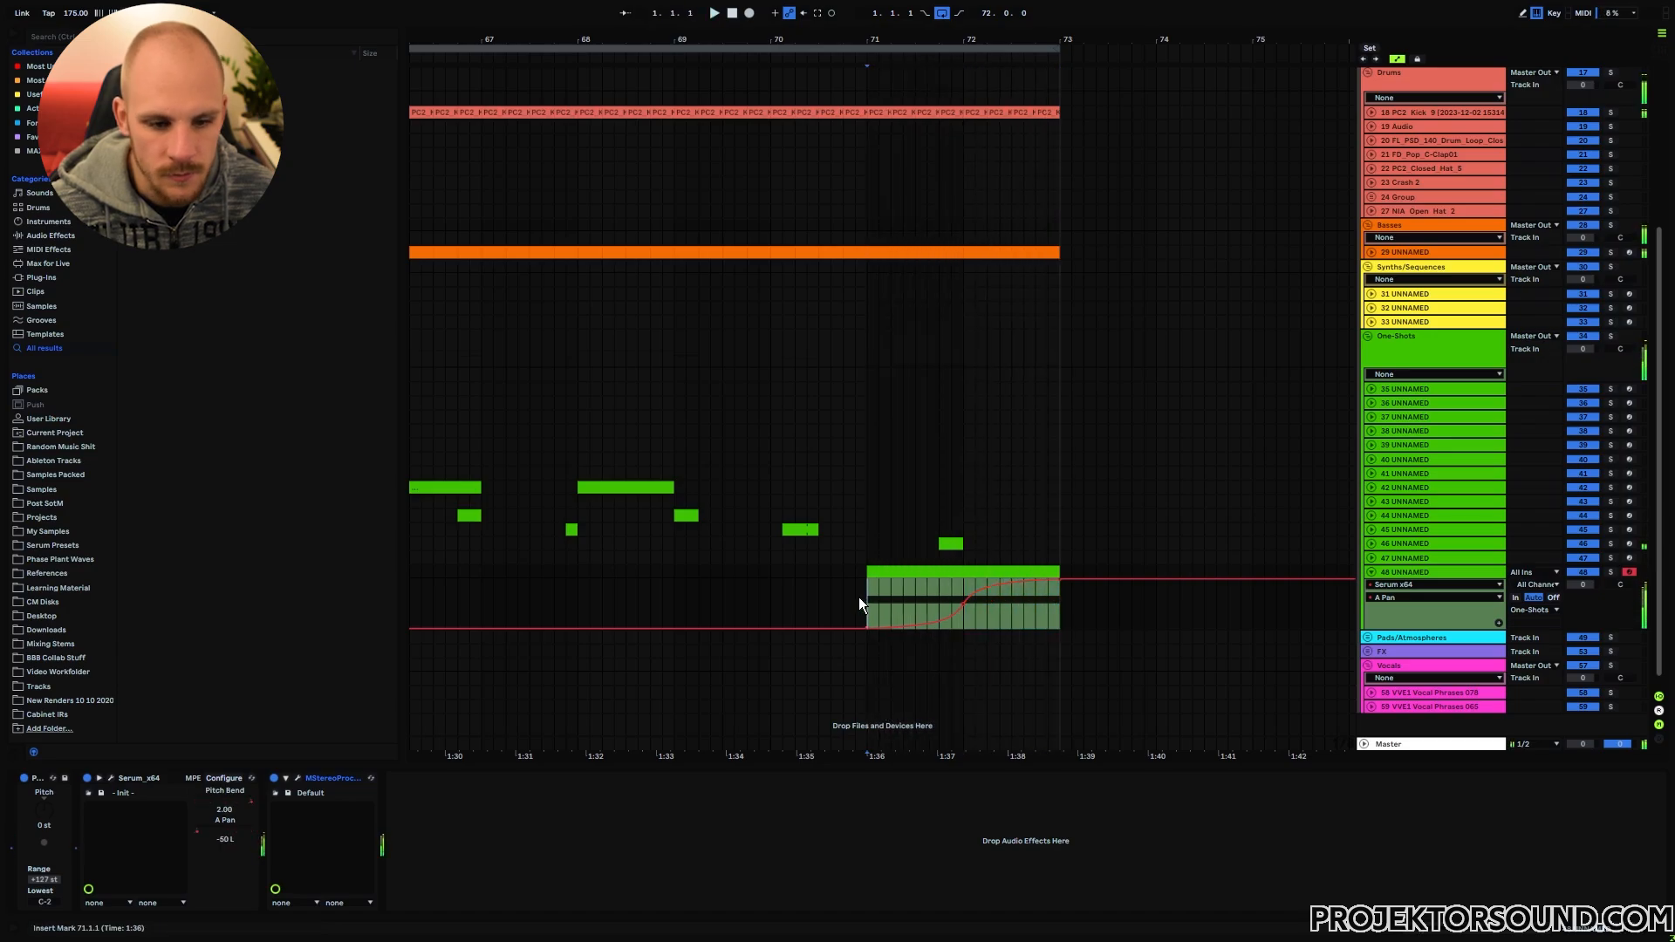
Step: Automate Serum's oscillator A volume to rise from 0 at bar 71 to a peak near bar 72 and fall to 0 at bar 73, and preview it
left_click(111, 777)
left_click(562, 477)
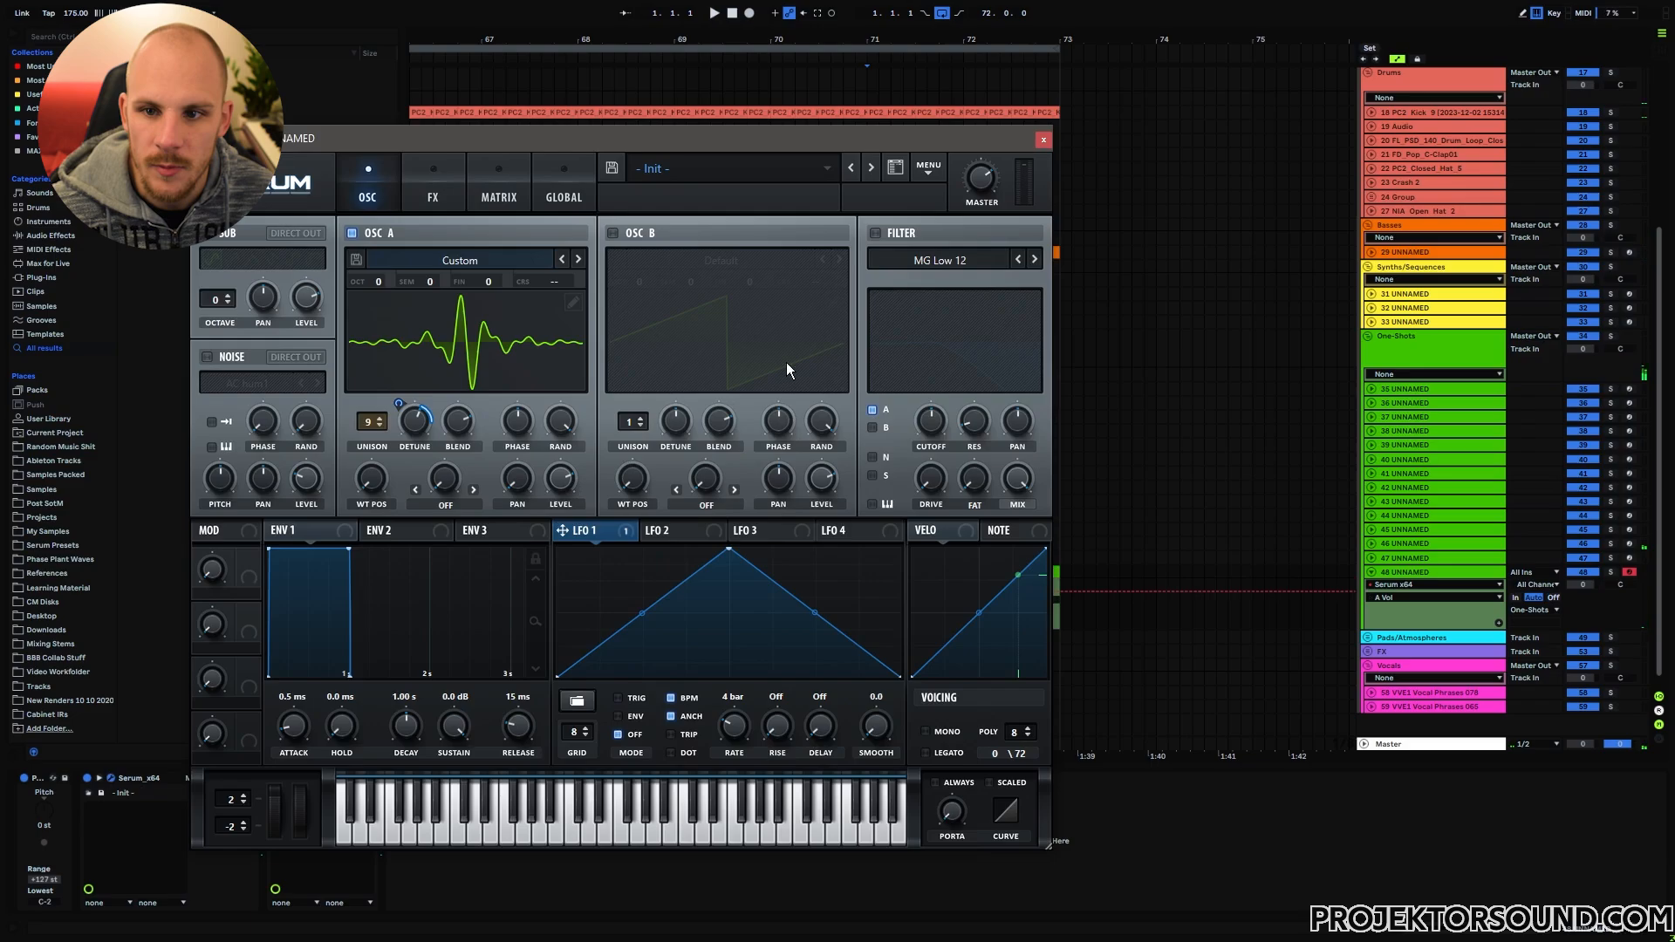
left_click(1042, 143)
left_click_drag(864, 593, 1065, 628)
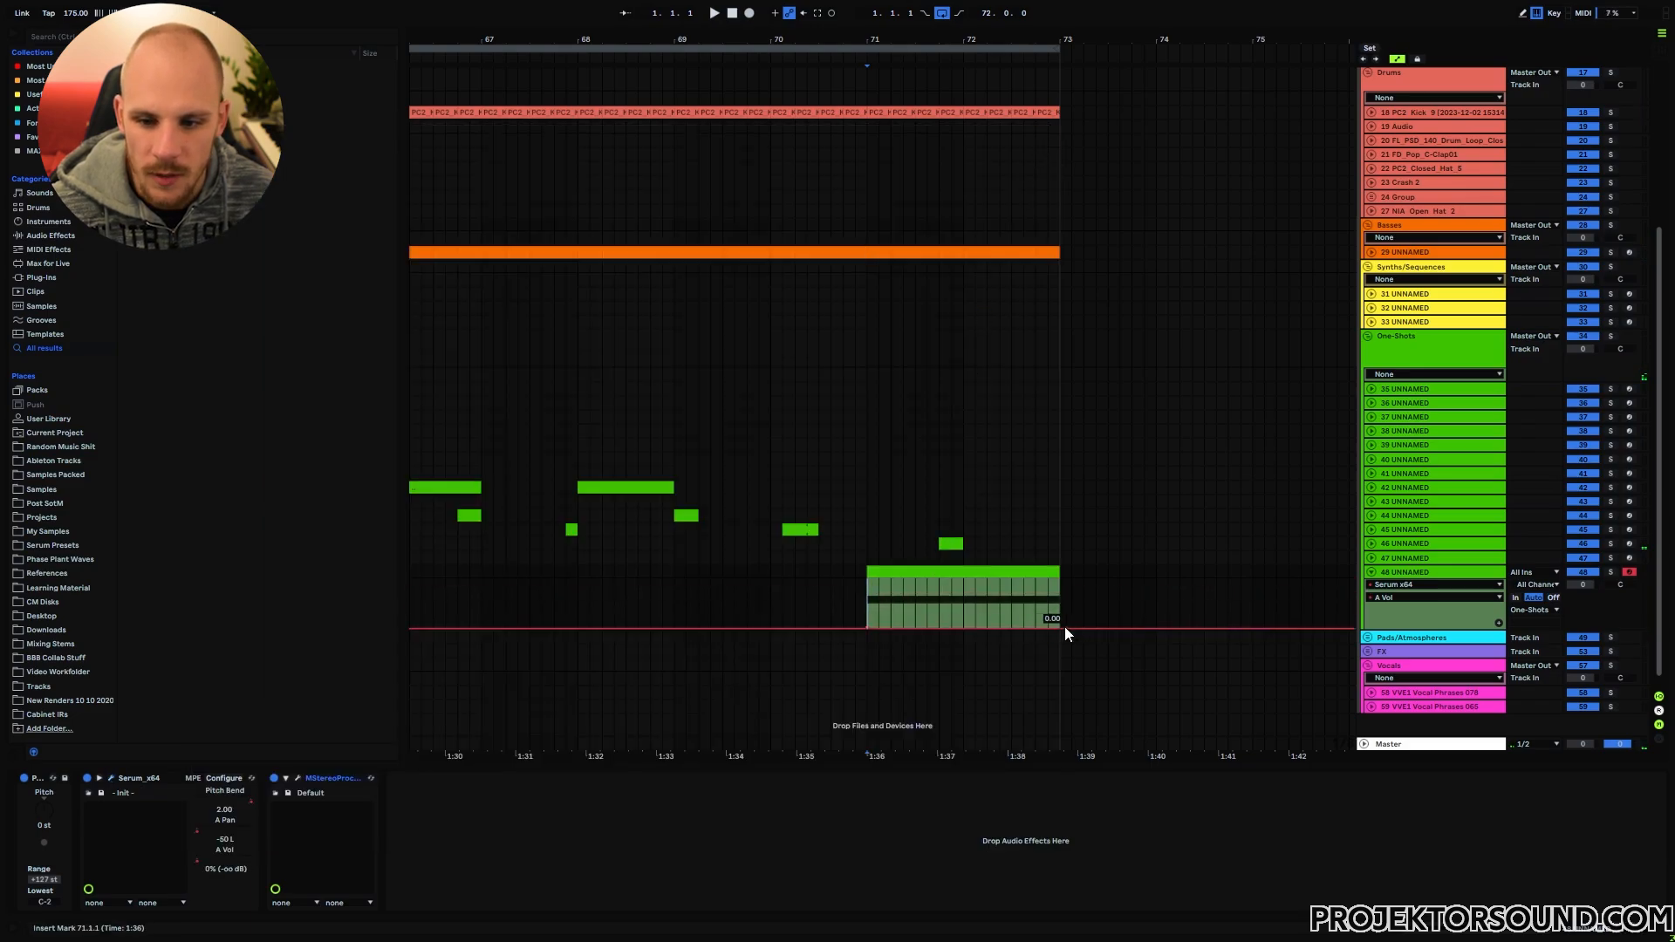
left_click_drag(963, 627, 963, 596)
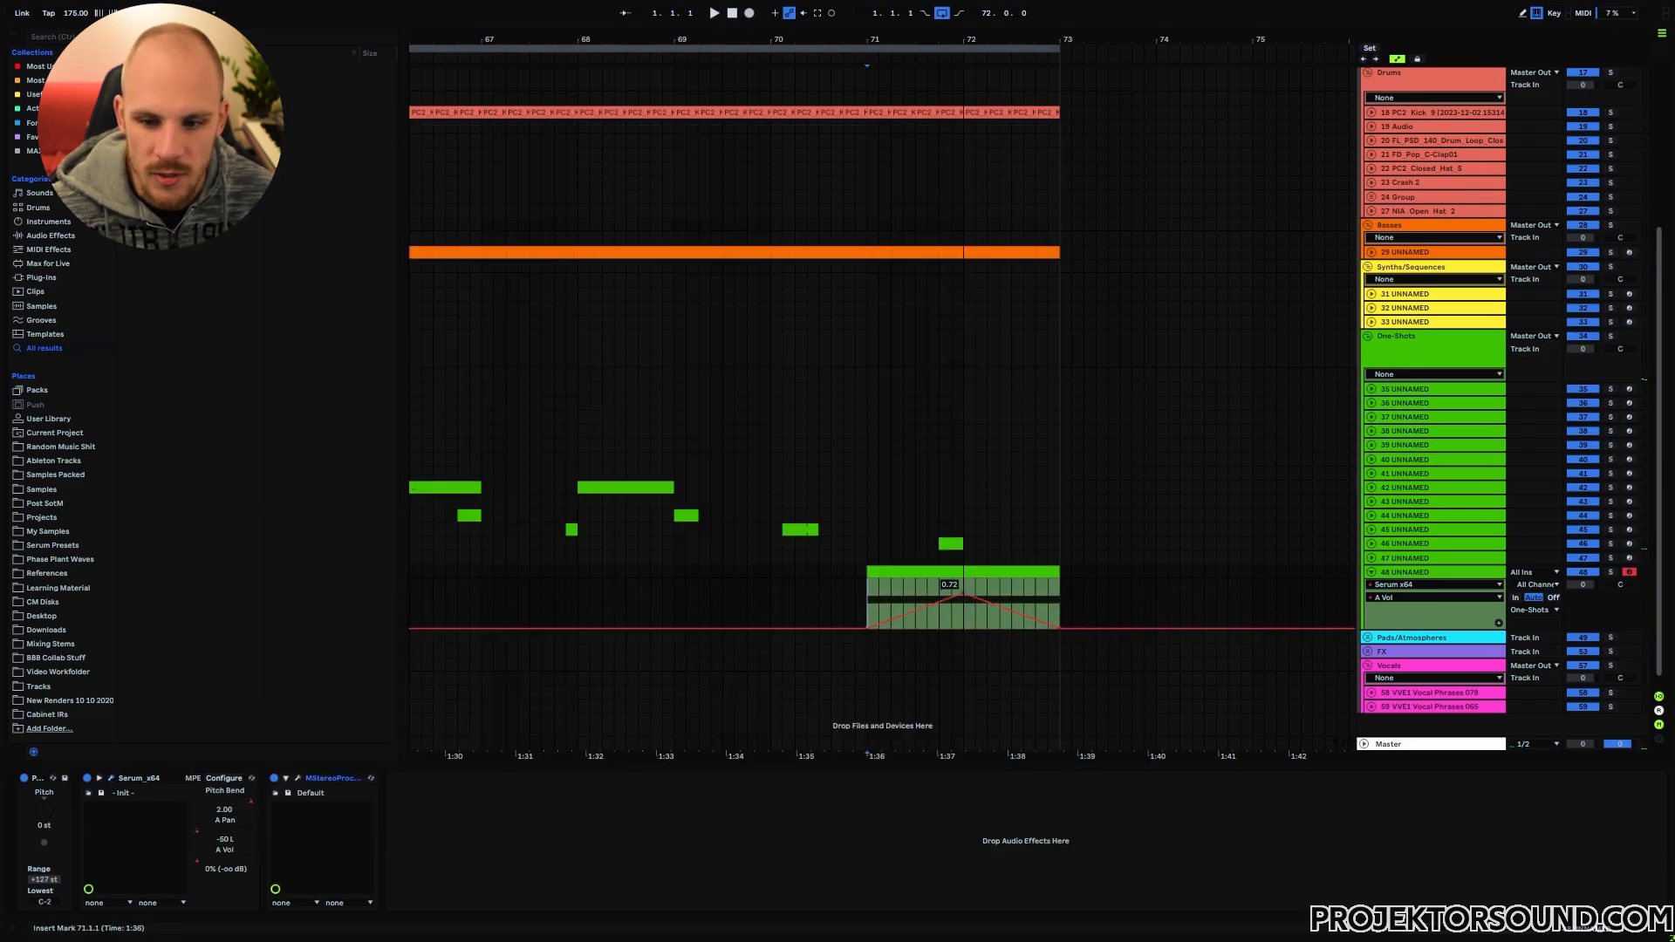
key("space")
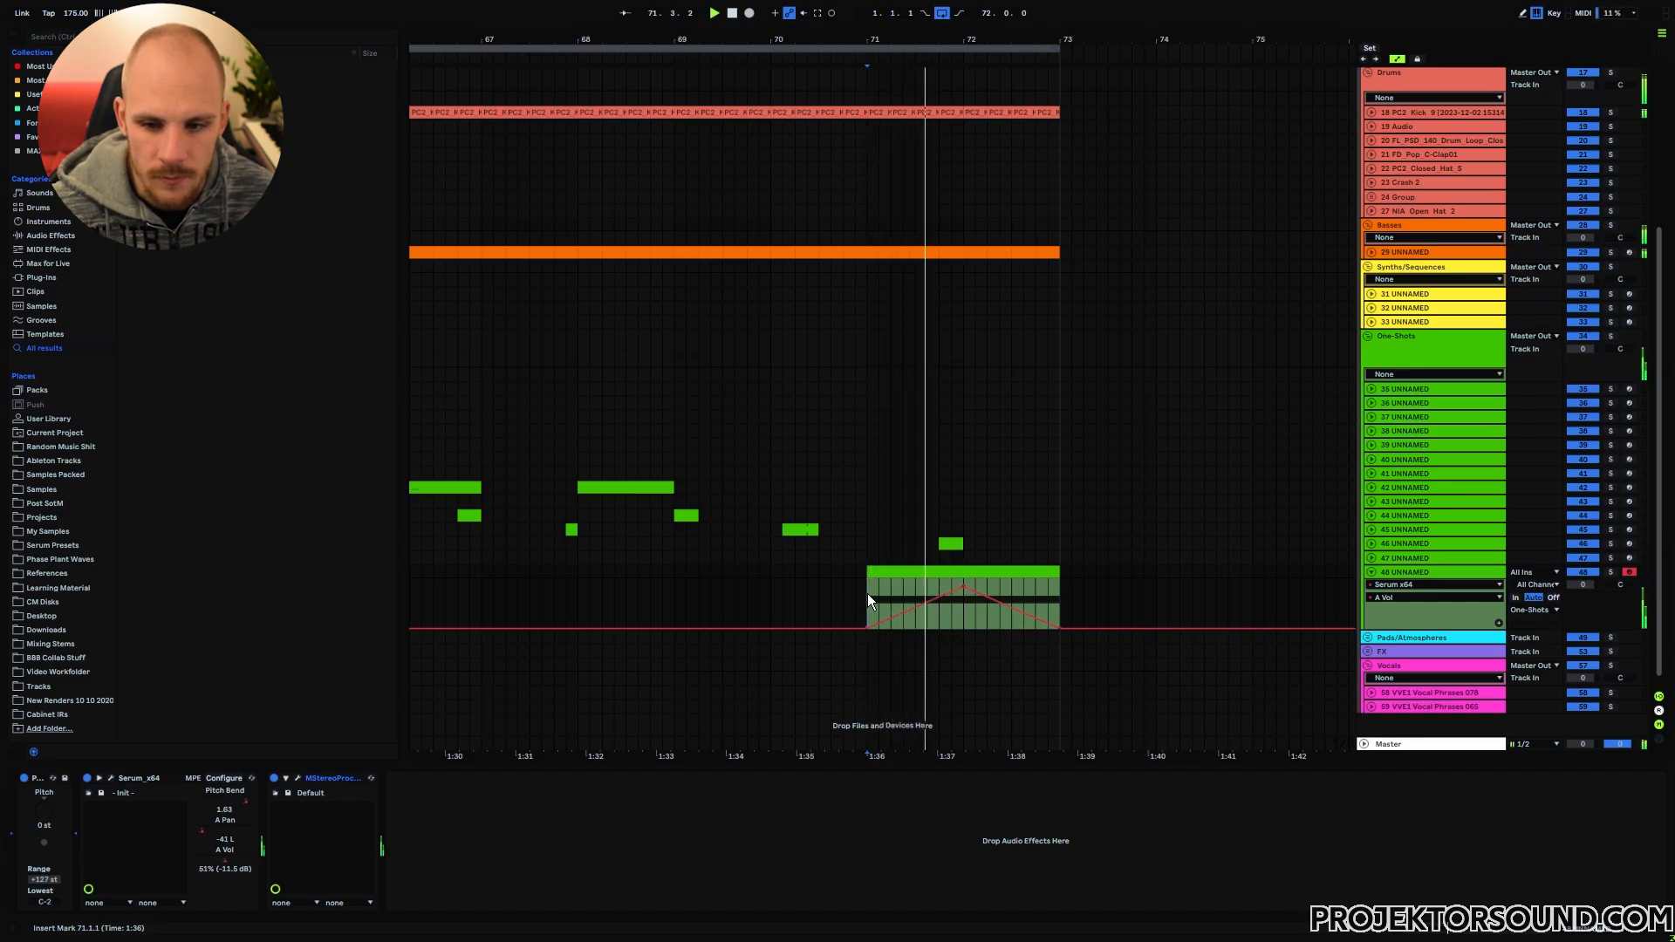
key("space")
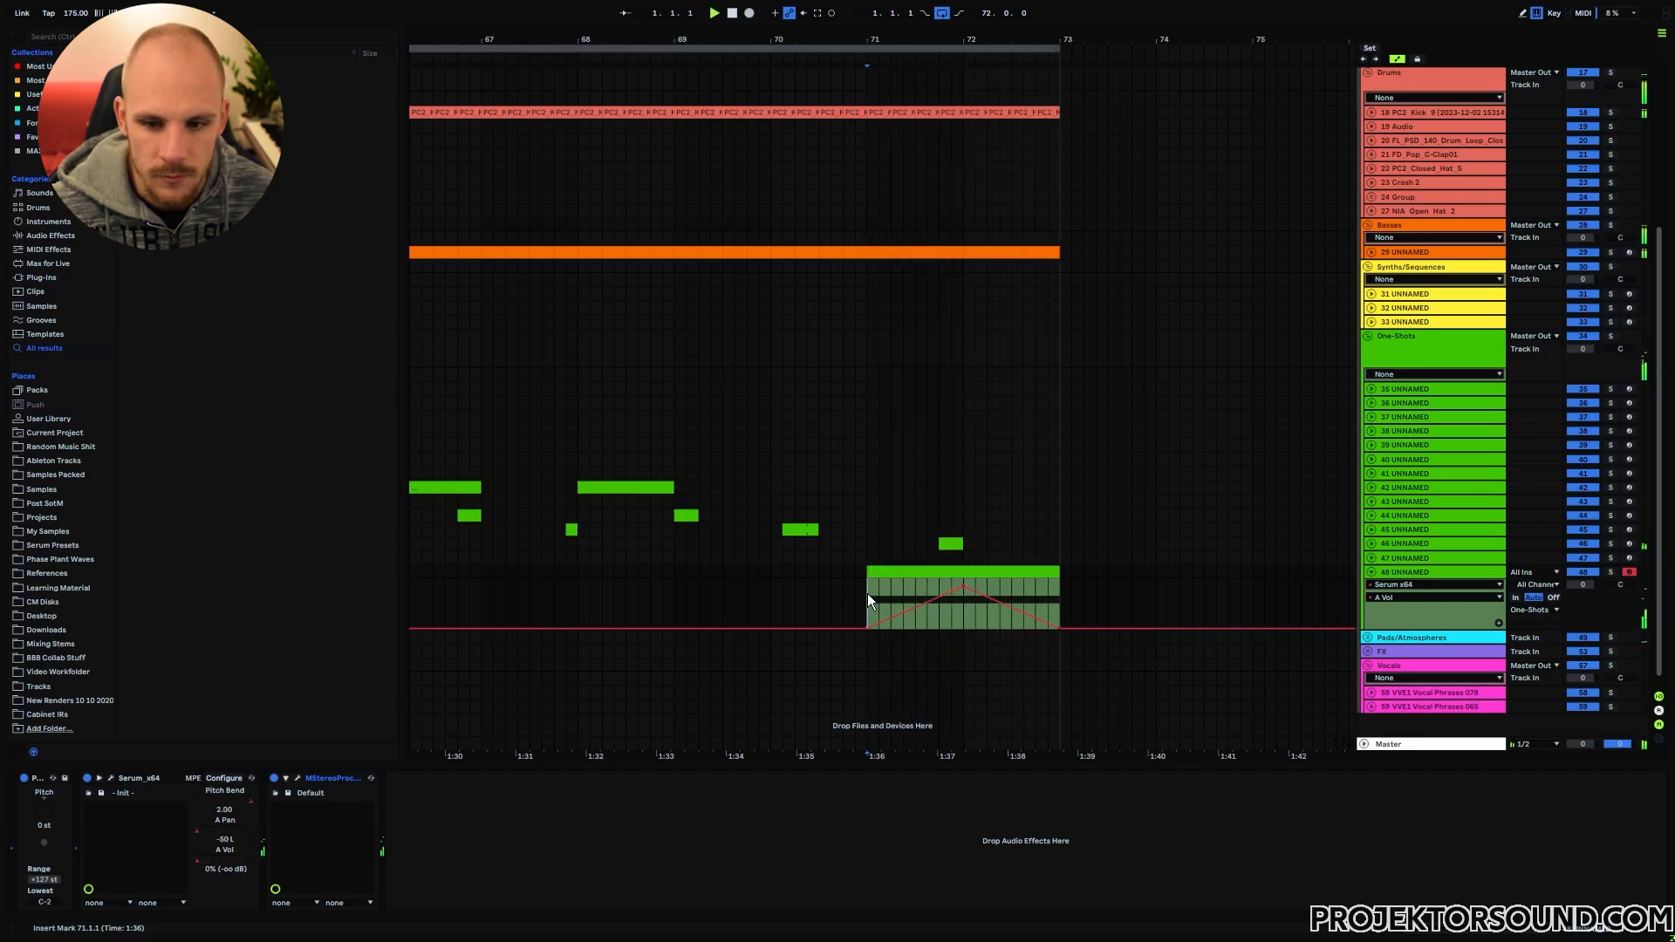